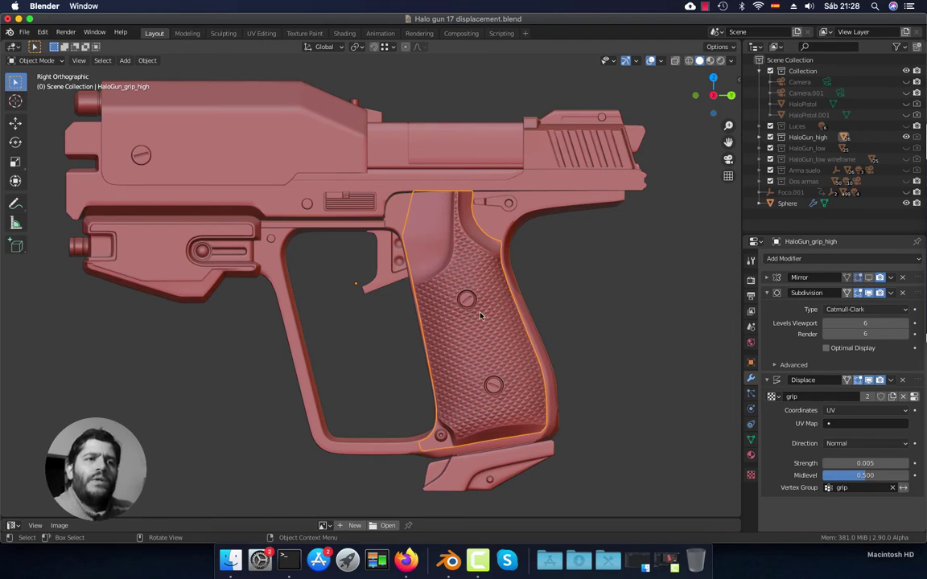
# Examine the displaced diamond pattern on the pistol's grip from several angles, up close and from a distance.
pyautogui.scroll(8, 480, 316)
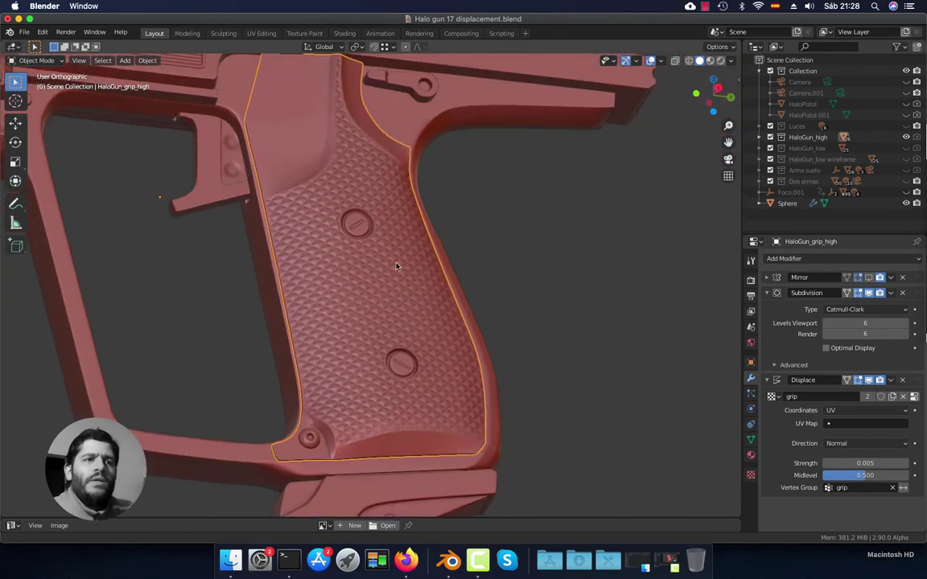
pyautogui.moveTo(397, 264); pyautogui.dragTo(486, 310, button='middle')
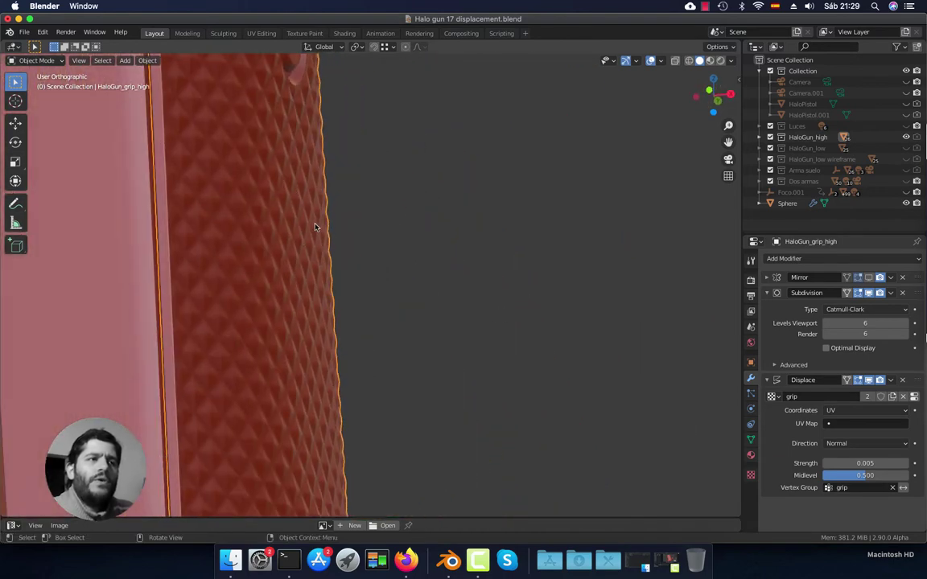
pyautogui.moveTo(305, 207); pyautogui.dragTo(333, 244, button='middle')
pyautogui.scroll(-5, 412, 242)
pyautogui.moveTo(412, 242); pyautogui.dragTo(325, 278, button='middle')
pyautogui.scroll(-3, 311, 249)
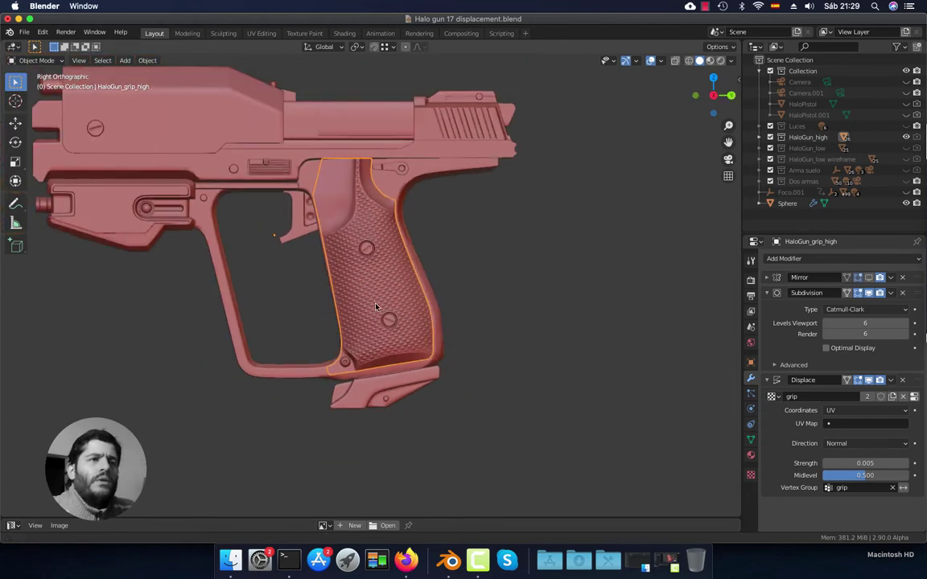
pyautogui.scroll(1, 375, 307)
pyautogui.scroll(-3, 483, 314)
pyautogui.scroll(1, 570, 320)
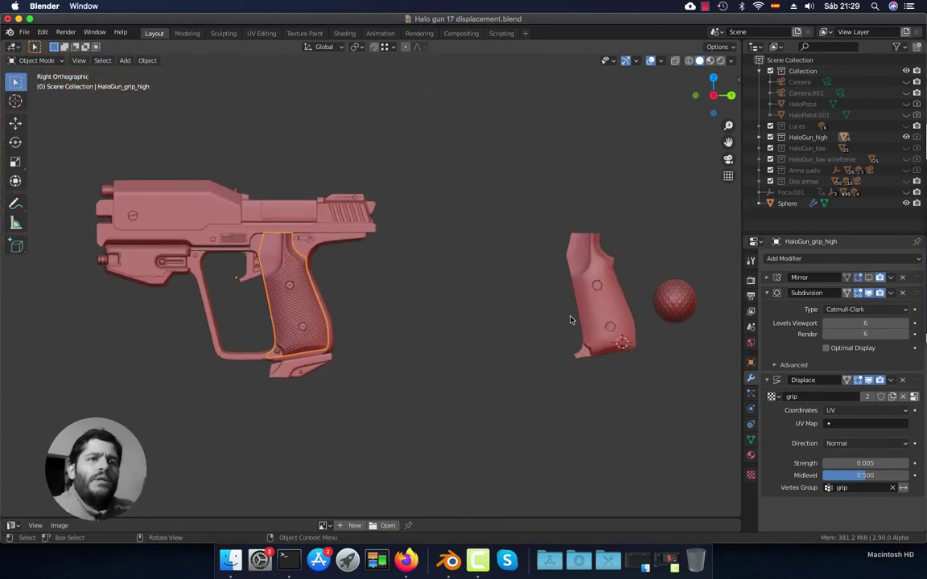
# Select the smooth grip copy beside the pistol and select its entire mesh in Edit Mode.
pyautogui.click(593, 310)
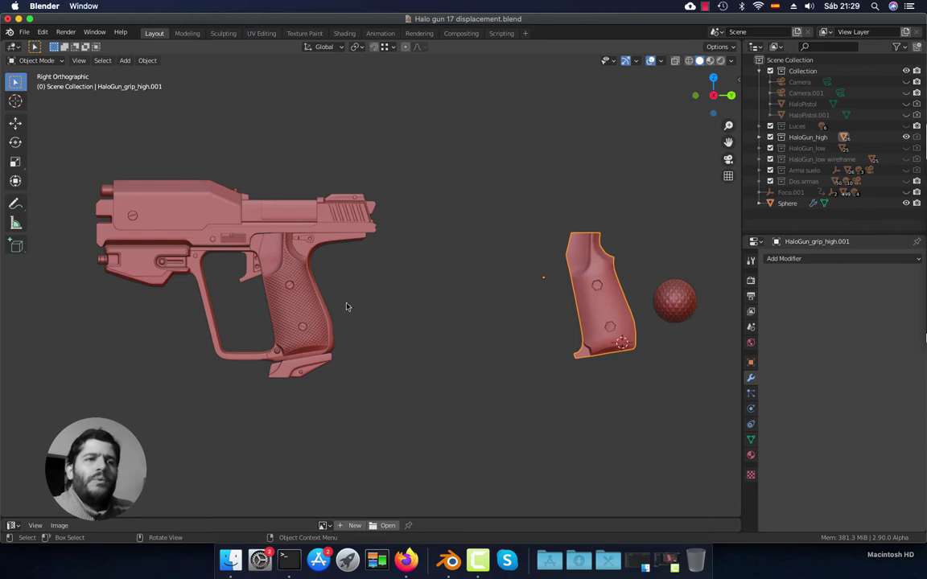
pyautogui.keyDown('shift'); pyautogui.moveTo(600, 304); pyautogui.dragTo(490, 279, button='middle'); pyautogui.keyUp('shift')
pyautogui.scroll(4, 320, 317)
pyautogui.scroll(2, 320, 317)
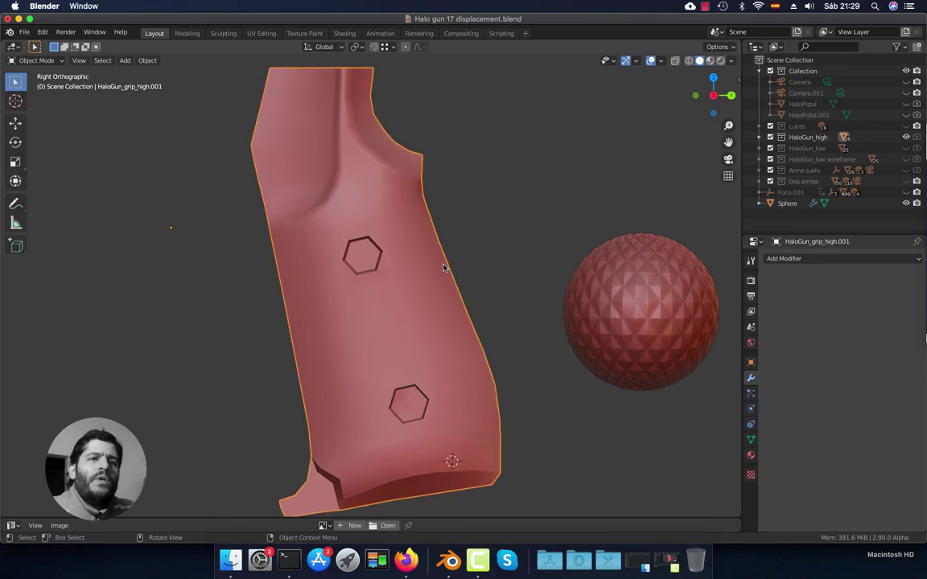
pyautogui.press('Tab')
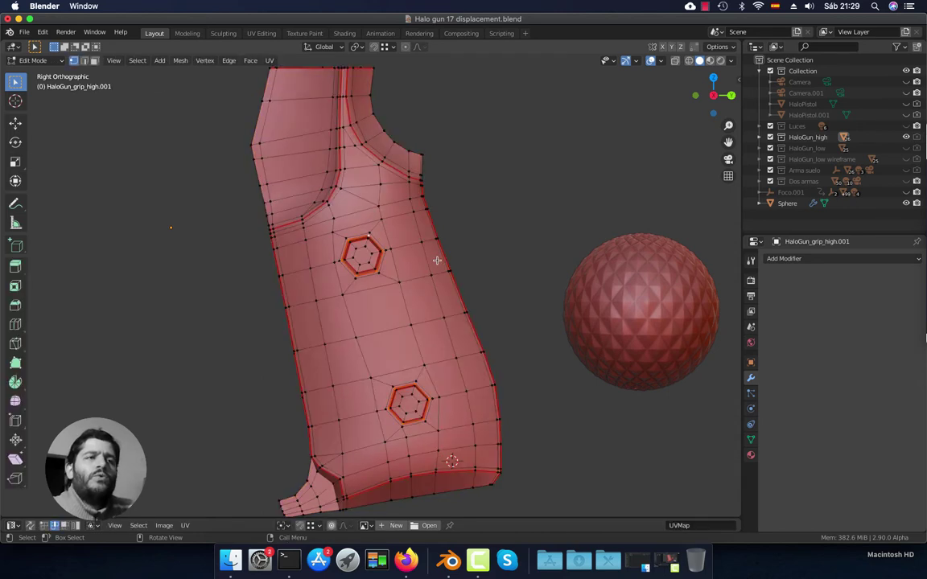
pyautogui.press('a')
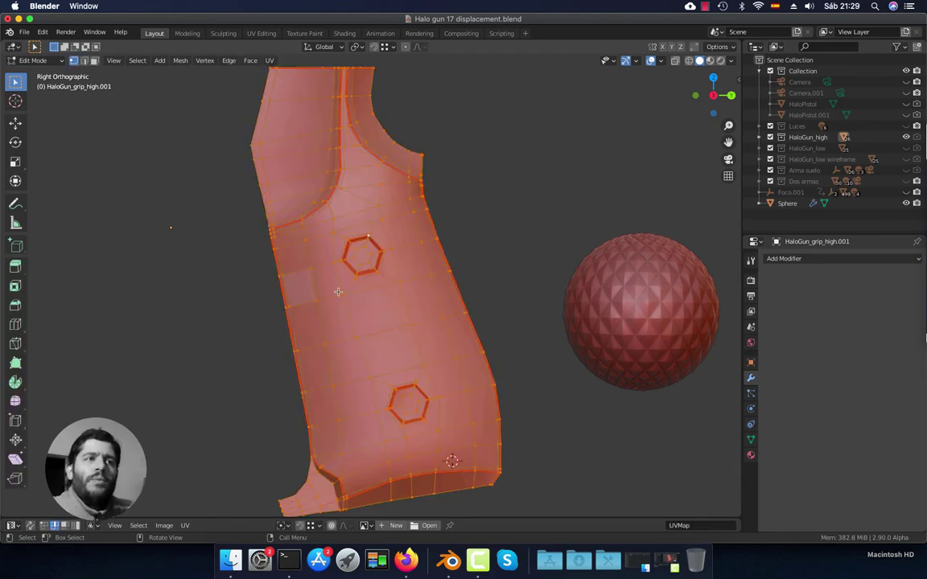
# Inspect the grip copy's UV layout in an enlarged UV editor, restore the 3D view, and return to Object Mode.
pyautogui.scroll(-3, 340, 294)
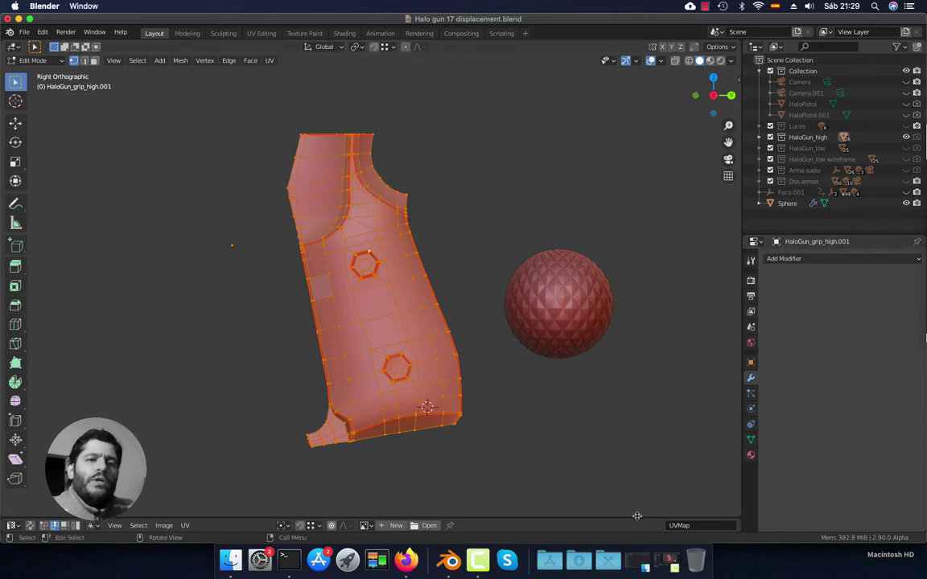
pyautogui.moveTo(639, 519); pyautogui.dragTo(653, 207)
pyautogui.scroll(2, 458, 345)
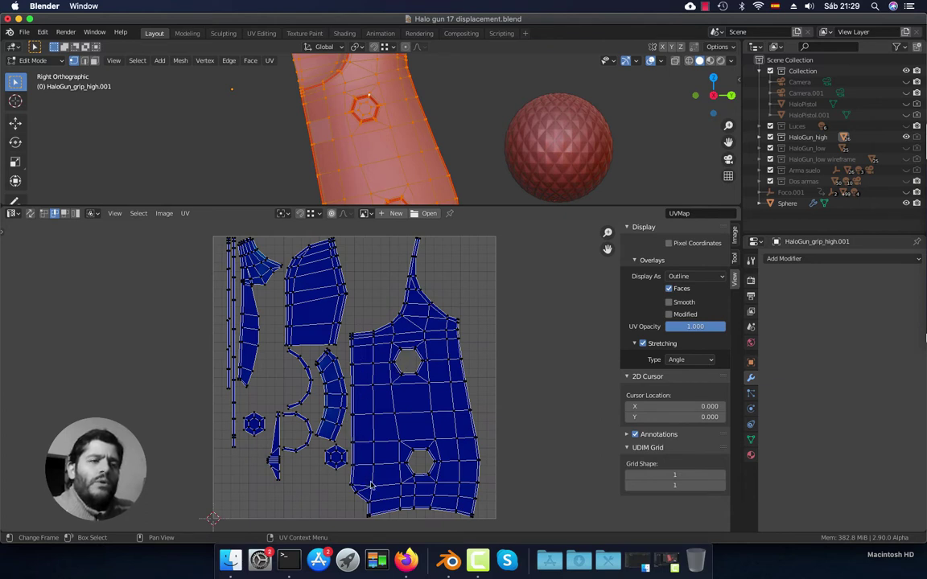
pyautogui.scroll(2, 336, 424)
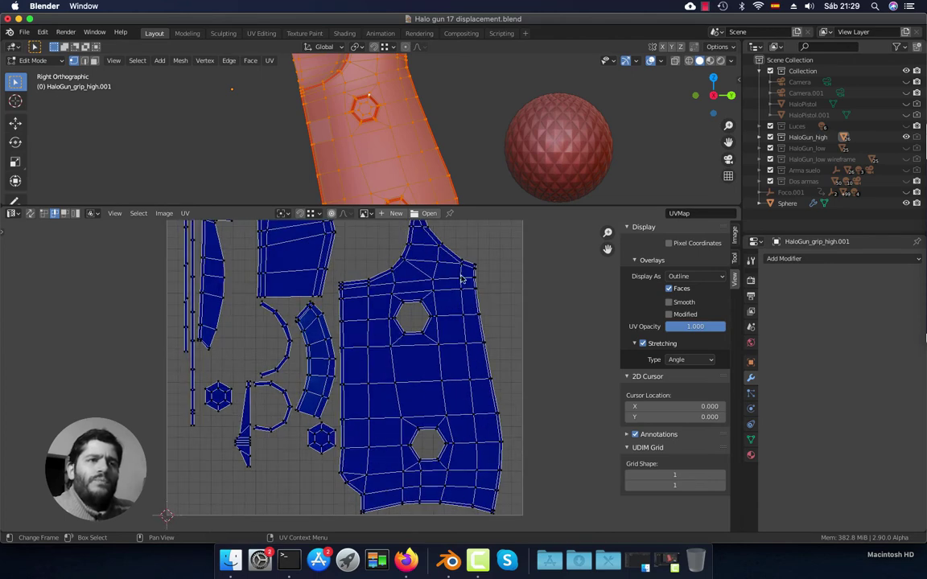
pyautogui.scroll(-2, 416, 252)
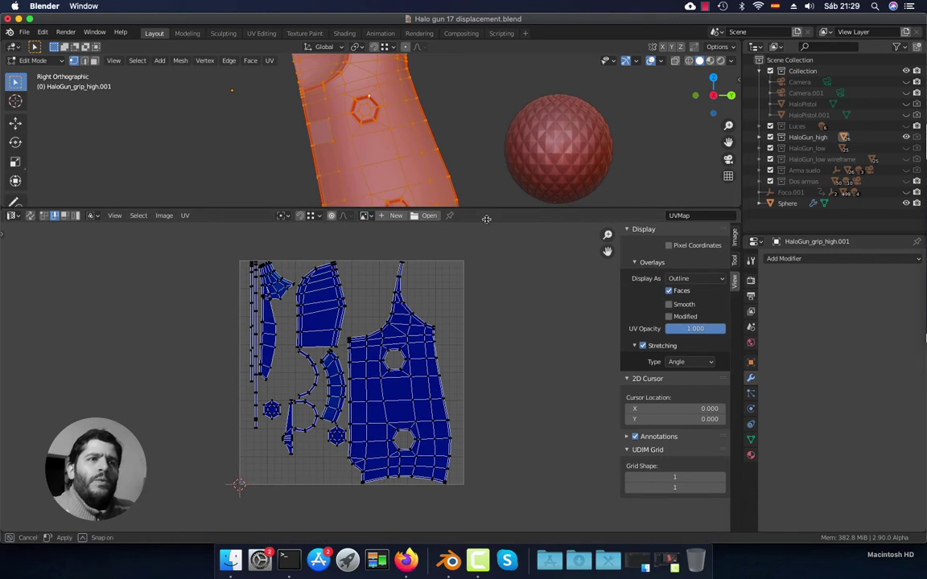
pyautogui.moveTo(438, 208); pyautogui.dragTo(471, 531)
pyautogui.scroll(3, 447, 378)
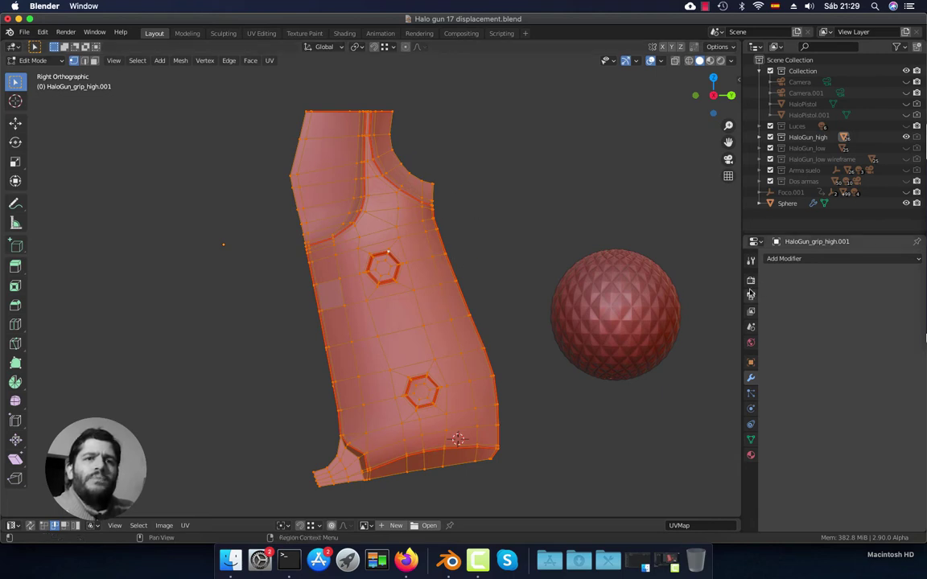
pyautogui.press('Tab')
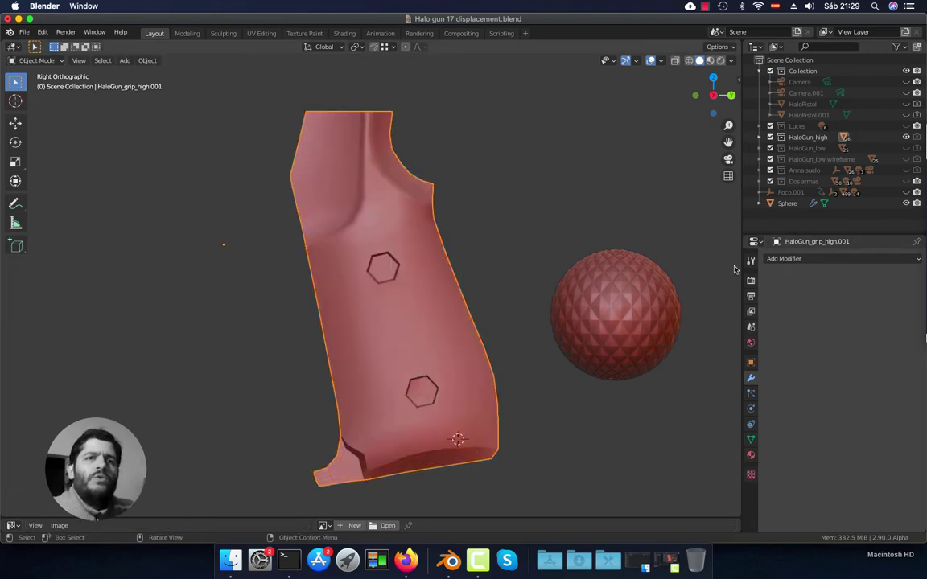
# Add a Subdivision Surface modifier to the grip copy with its viewport levels set to 3.
pyautogui.click(797, 260)
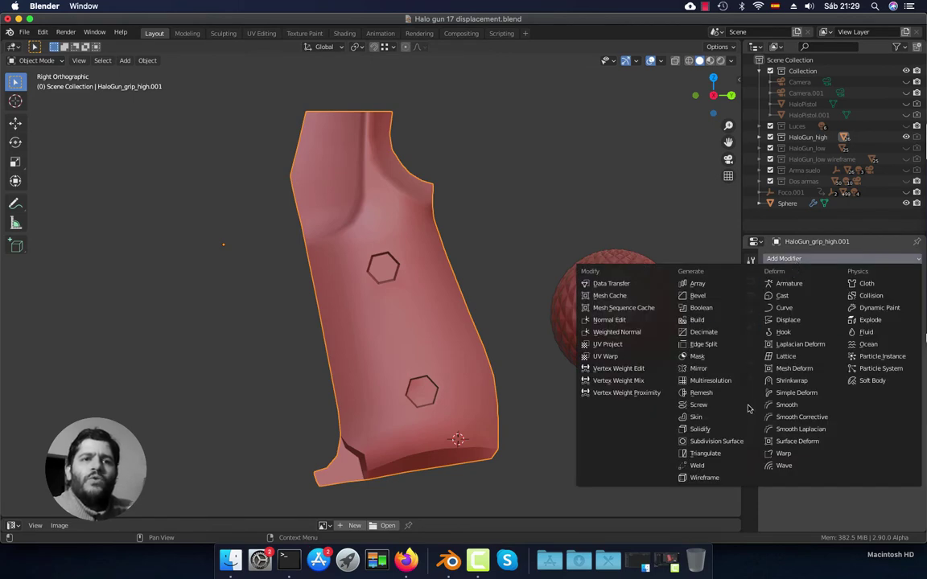
pyautogui.click(714, 441)
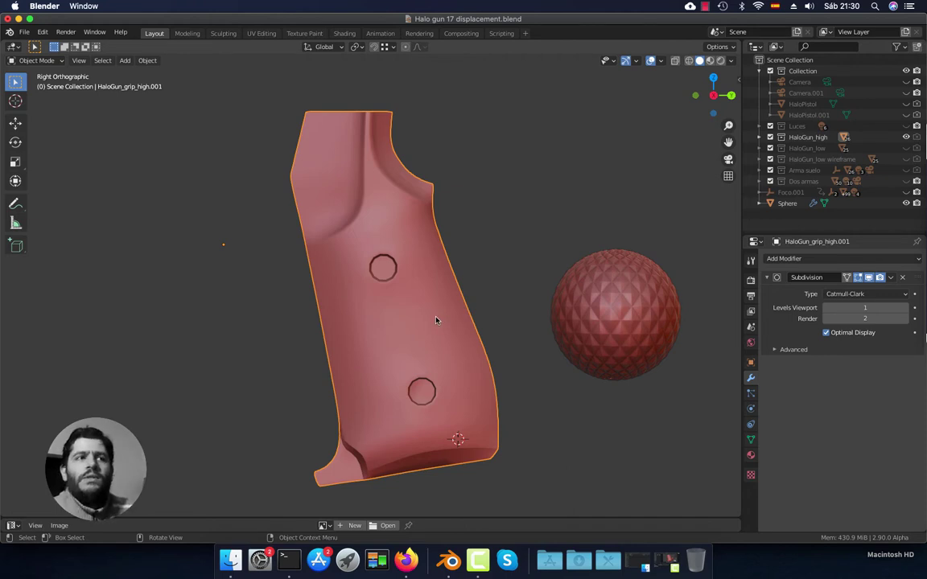
pyautogui.click(907, 309)
pyautogui.click(906, 309)
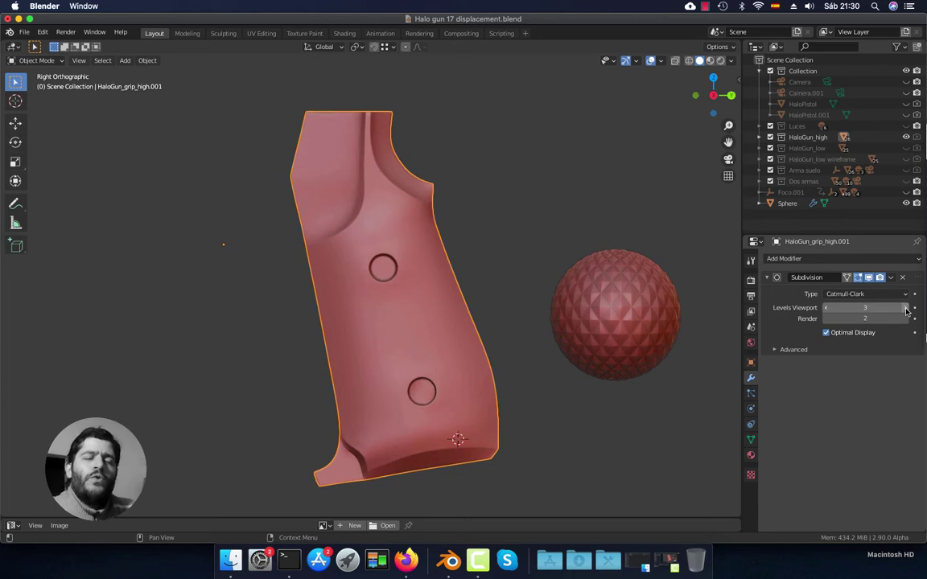
pyautogui.scroll(3, 439, 277)
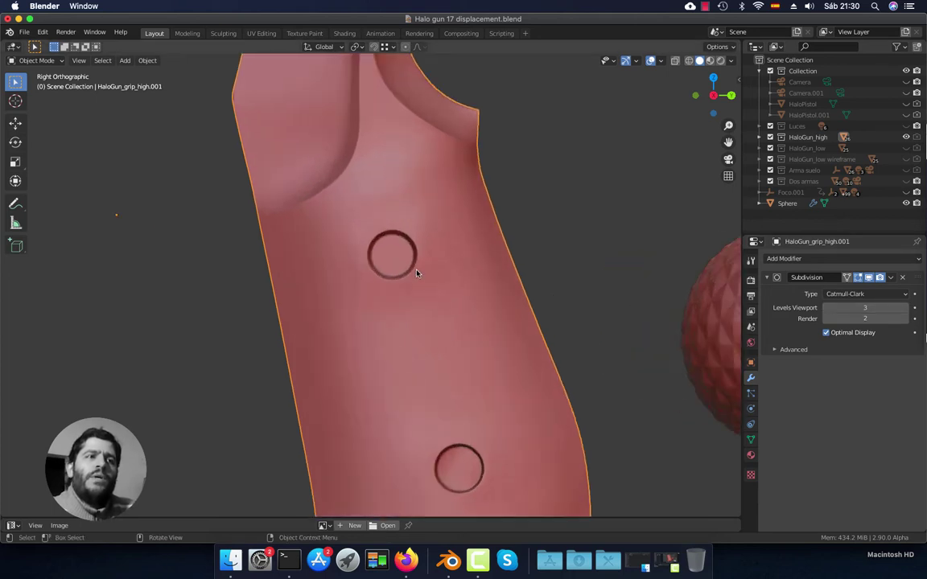
pyautogui.scroll(-3, 487, 258)
pyautogui.press('Tab')
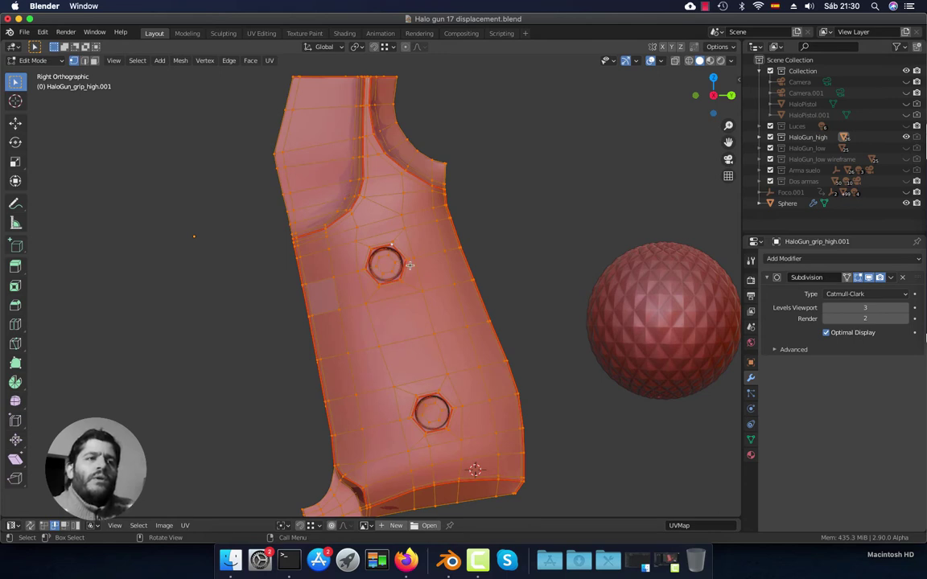
pyautogui.press('Tab')
pyautogui.scroll(1, 567, 336)
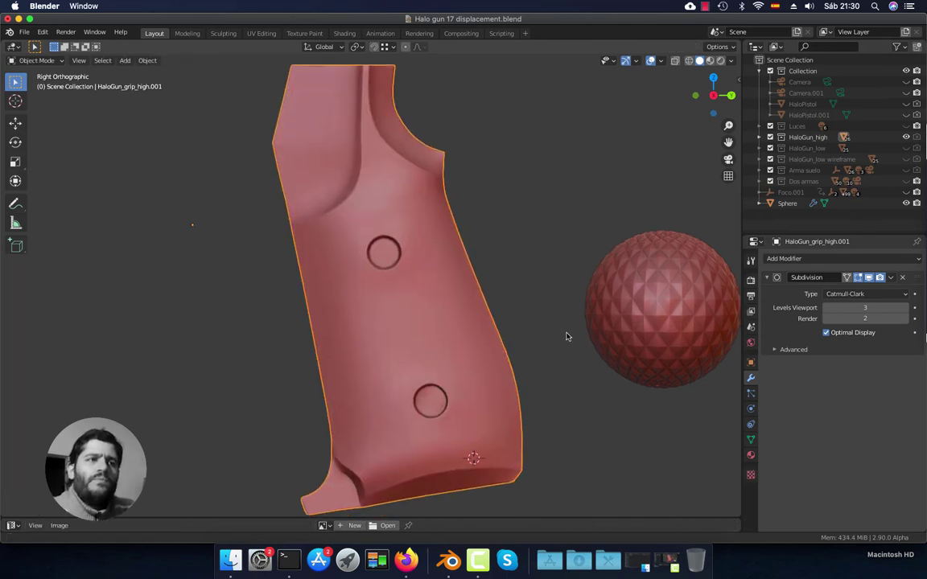
pyautogui.scroll(-1, 674, 332)
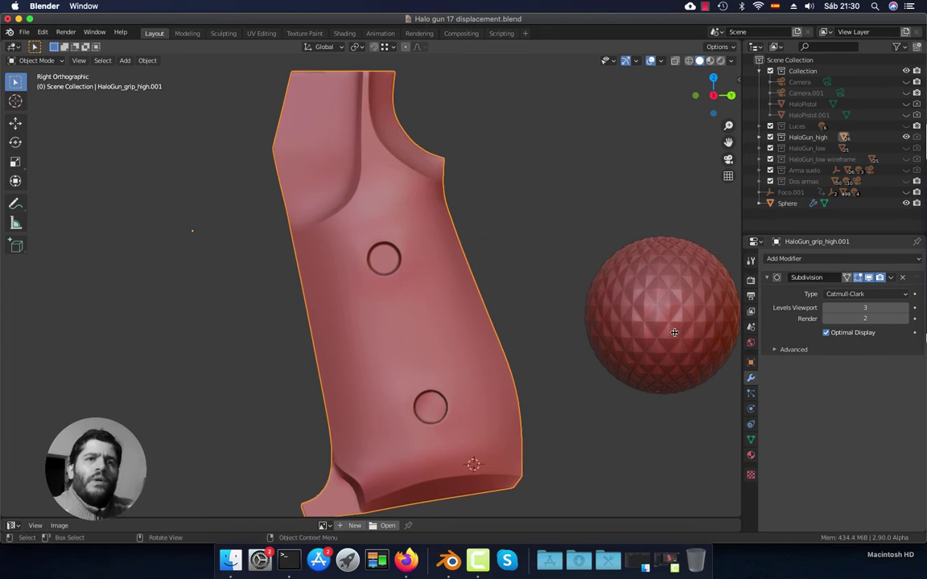
# Collapse the Subdivision modifier's settings and add a Displace modifier to the grip copy.
pyautogui.click(767, 276)
pyautogui.click(804, 259)
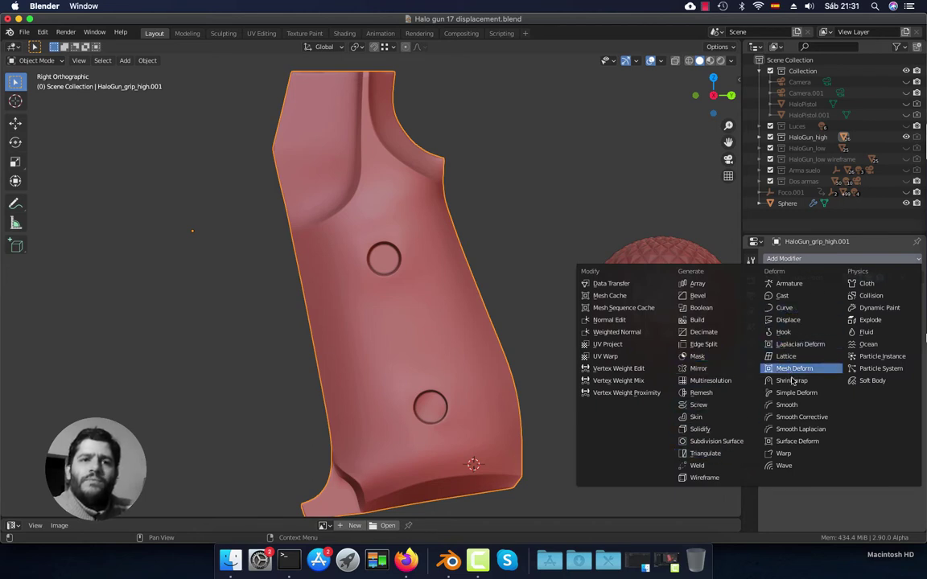
pyautogui.click(808, 326)
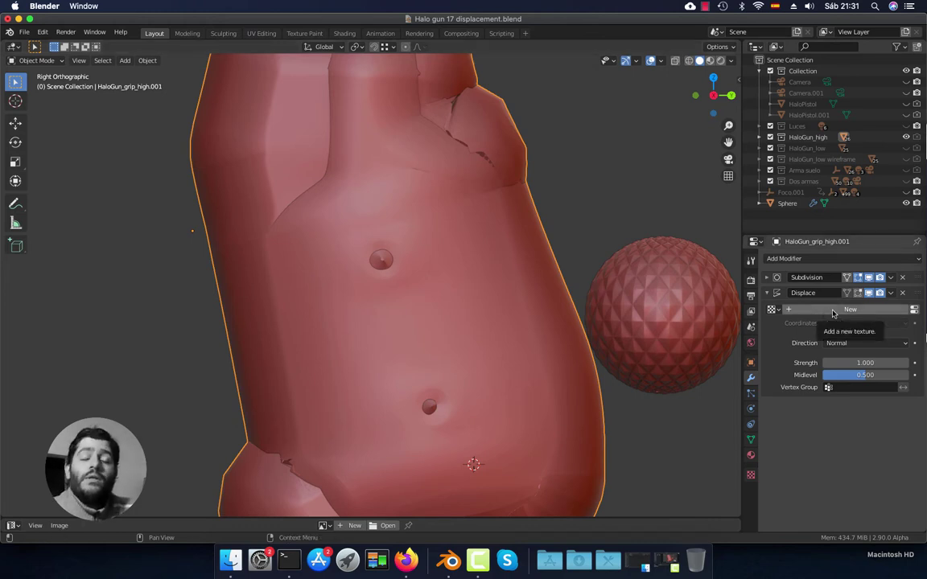
# Create a new texture for the Displace modifier and name it Grip.
pyautogui.scroll(6, 480, 331)
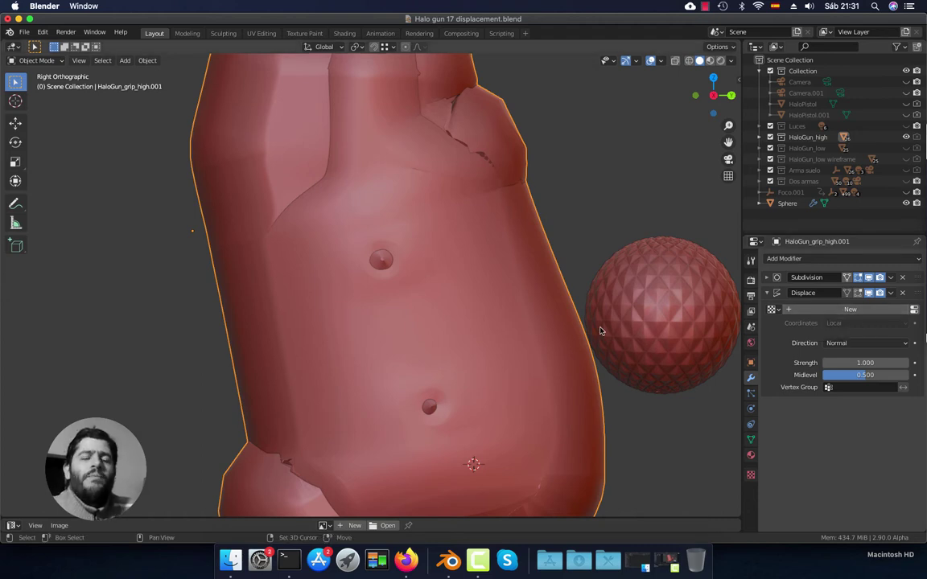
pyautogui.keyDown('shift'); pyautogui.moveTo(581, 320); pyautogui.dragTo(440, 326, button='middle'); pyautogui.keyUp('shift')
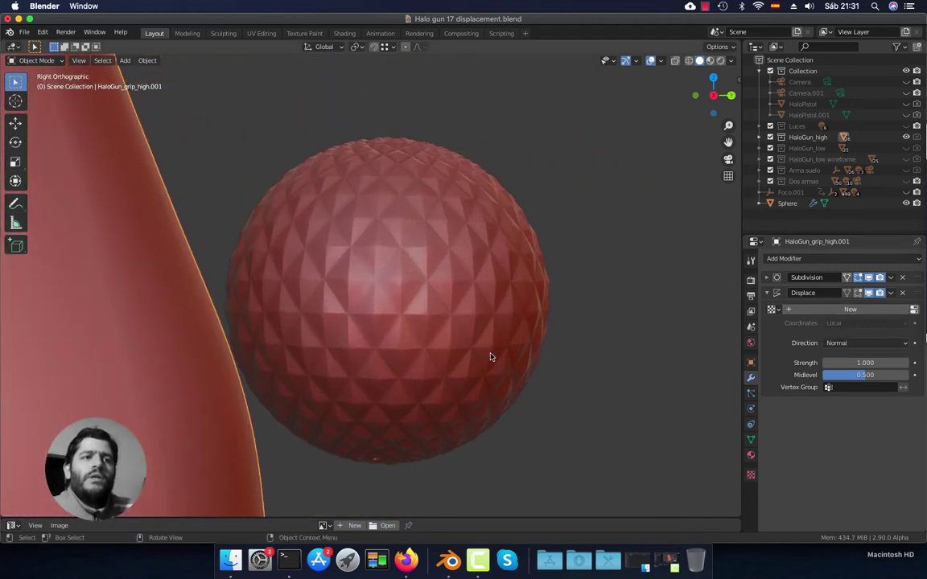
pyautogui.scroll(-6, 403, 271)
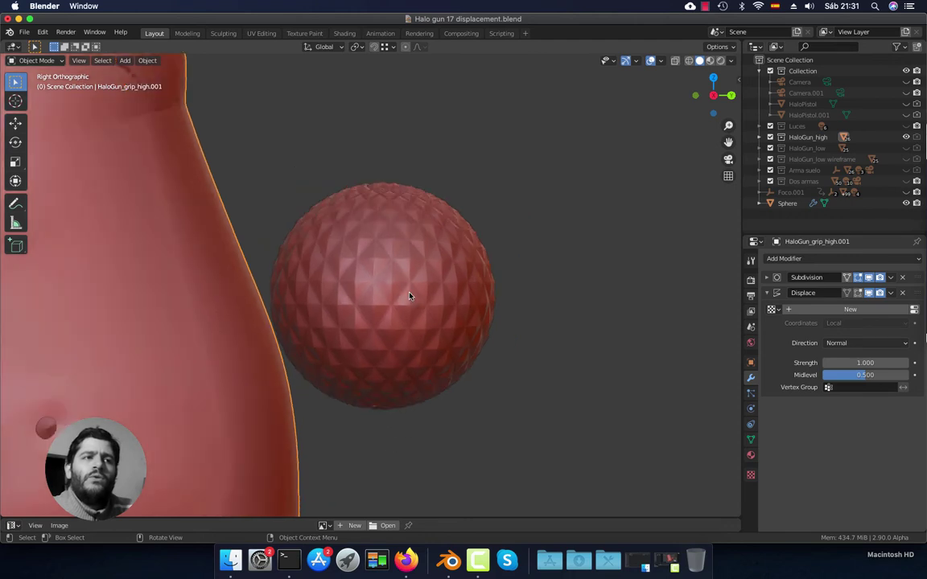
pyautogui.keyDown('shift'); pyautogui.moveTo(336, 281); pyautogui.dragTo(466, 317, button='middle'); pyautogui.keyUp('shift')
pyautogui.scroll(2, 440, 324)
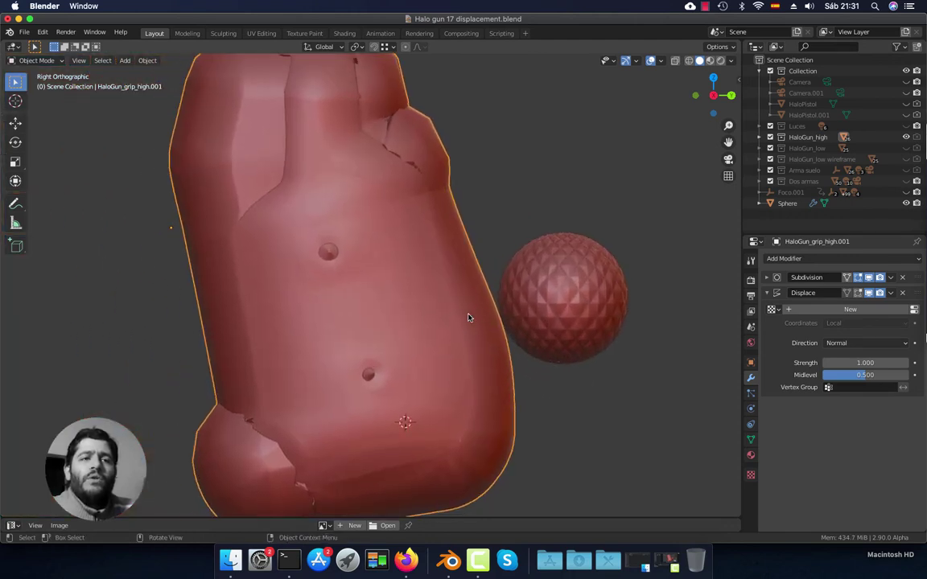
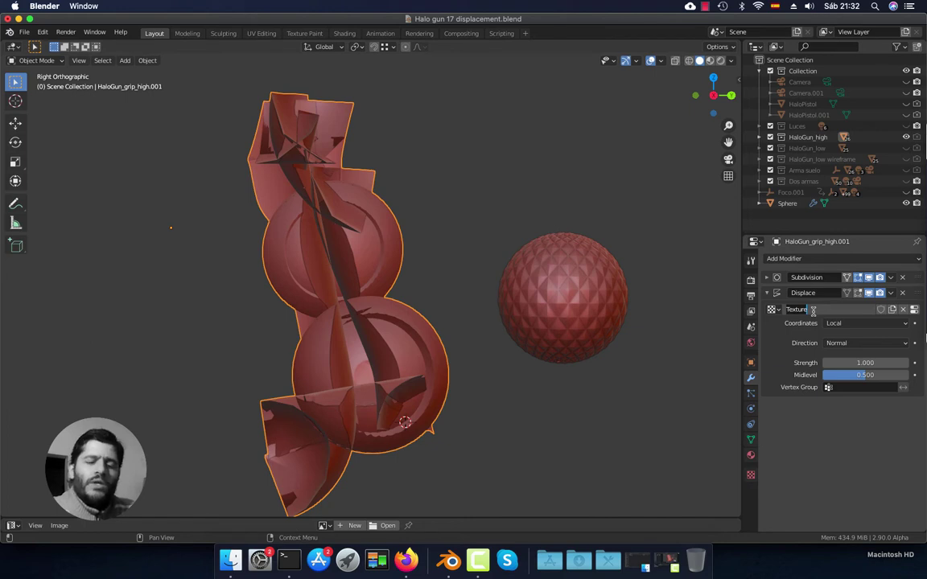
pyautogui.write('C')
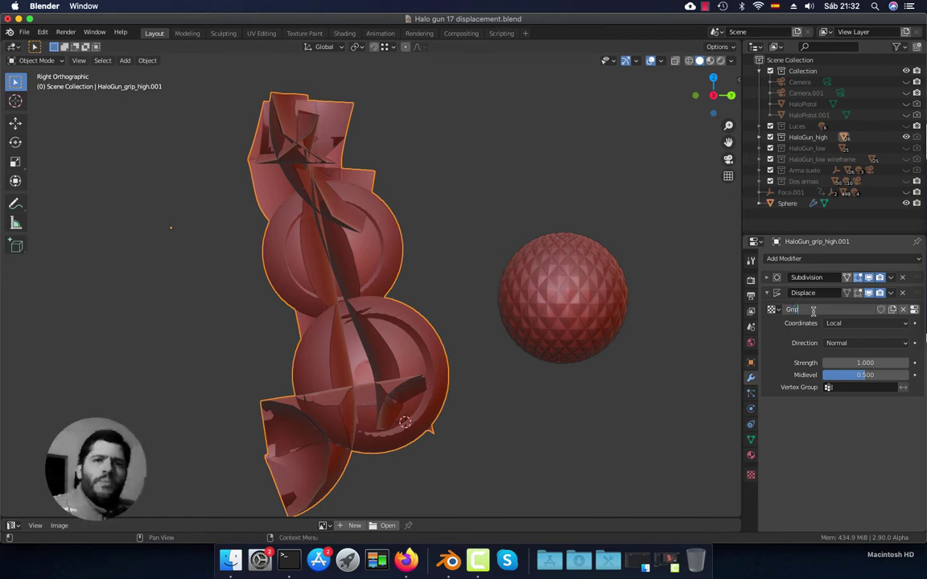
pyautogui.press('Return')
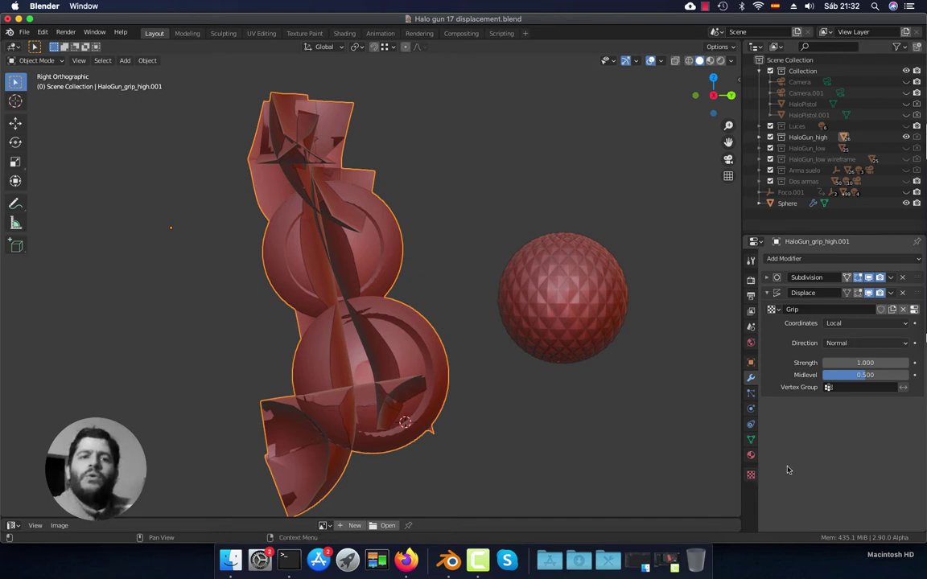
# Open the Grip texture's settings and choose Image or Movie as its type.
pyautogui.click(915, 312)
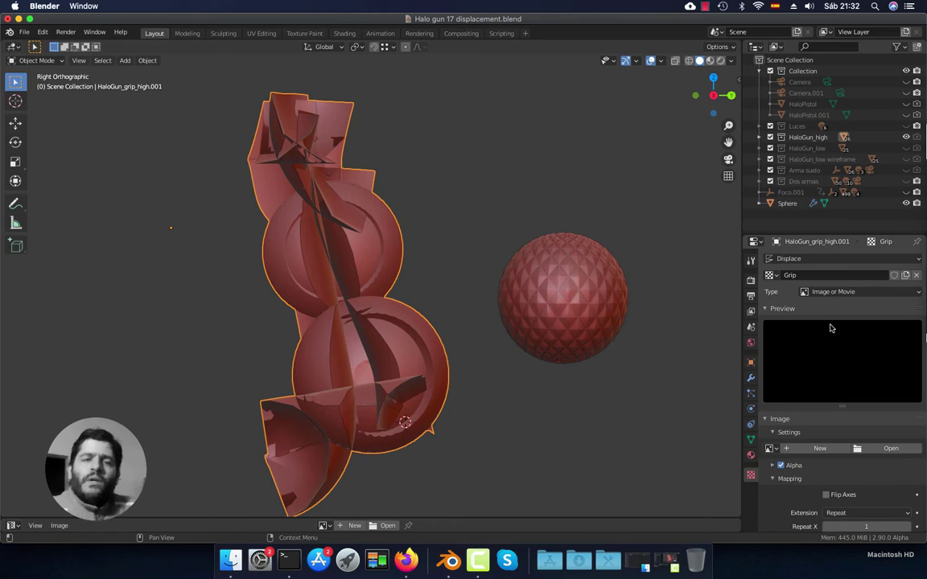
pyautogui.scroll(-3, 817, 378)
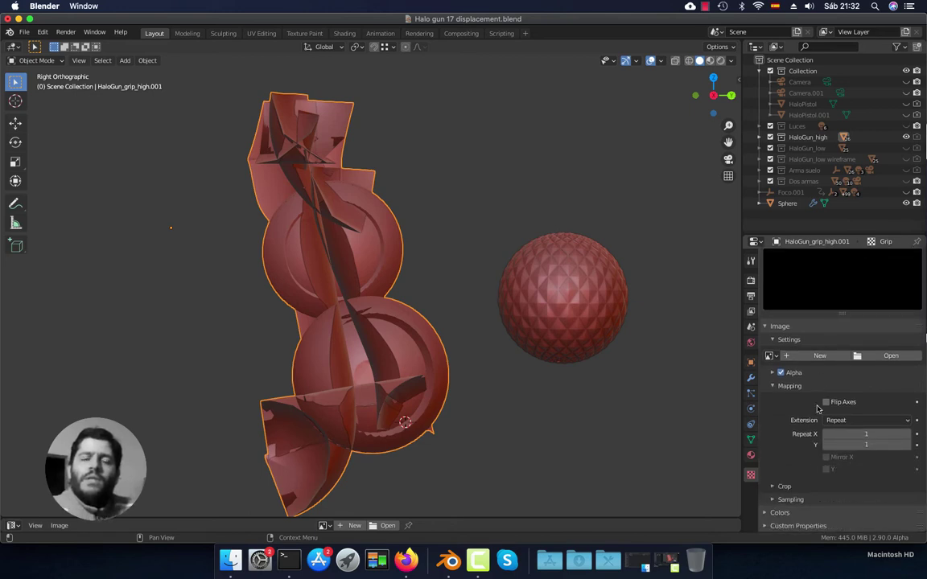
pyautogui.scroll(3, 817, 434)
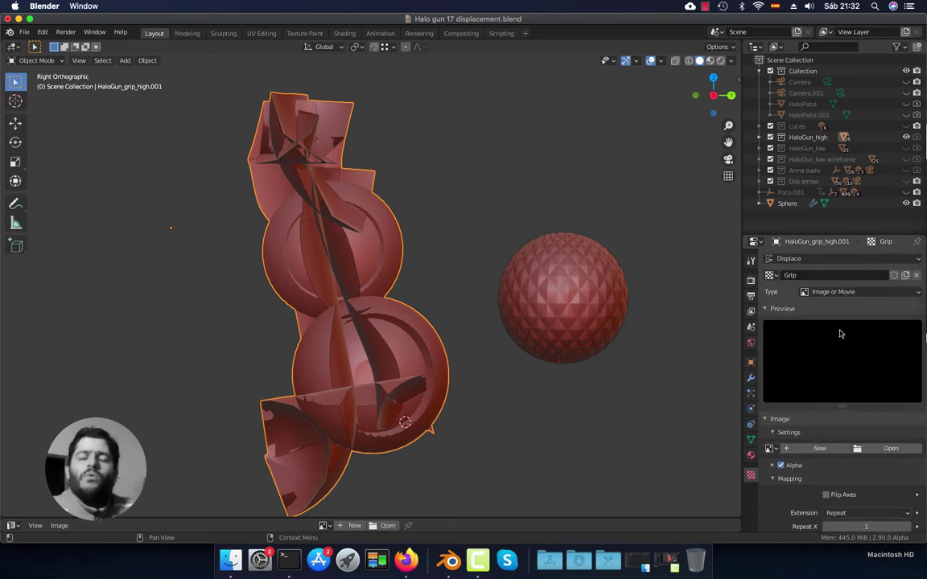
pyautogui.click(862, 293)
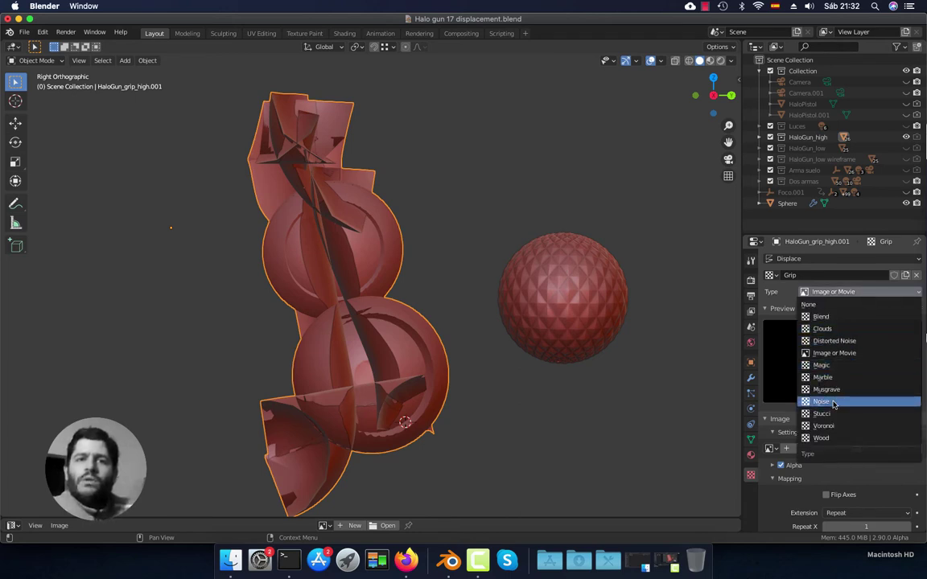
pyautogui.click(831, 358)
pyautogui.scroll(-2, 830, 406)
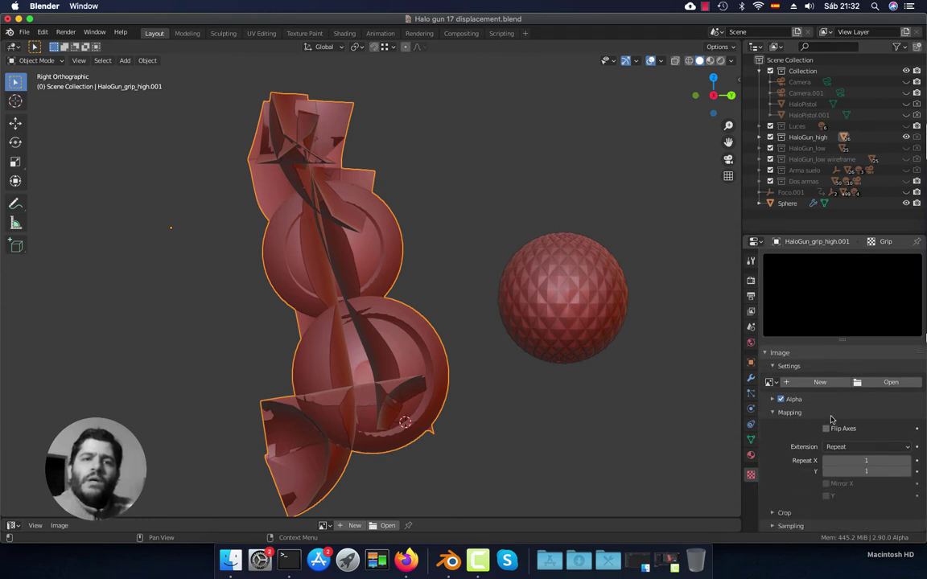
# Load grip.png from the Halo pistola folder as the image of the Grip texture.
pyautogui.scroll(-1, 830, 418)
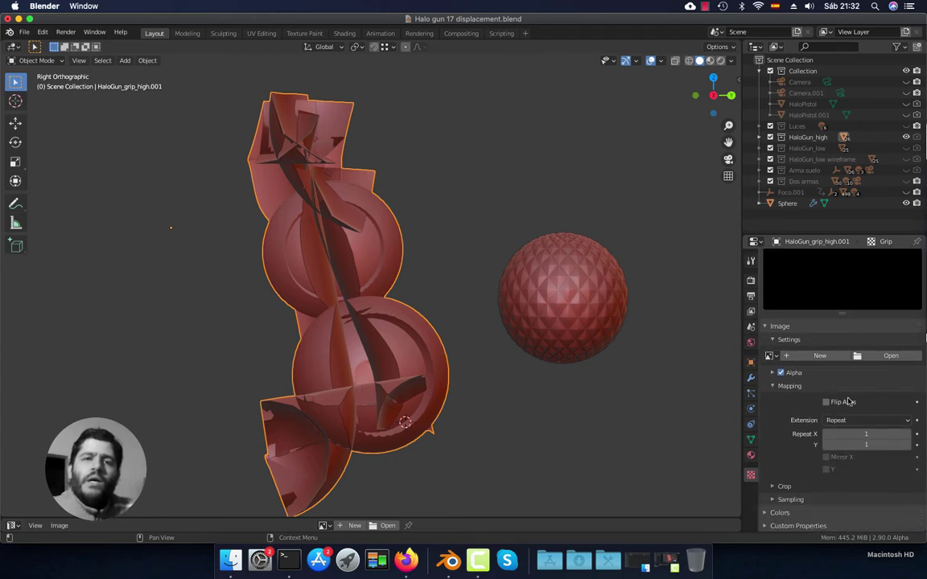
pyautogui.click(881, 357)
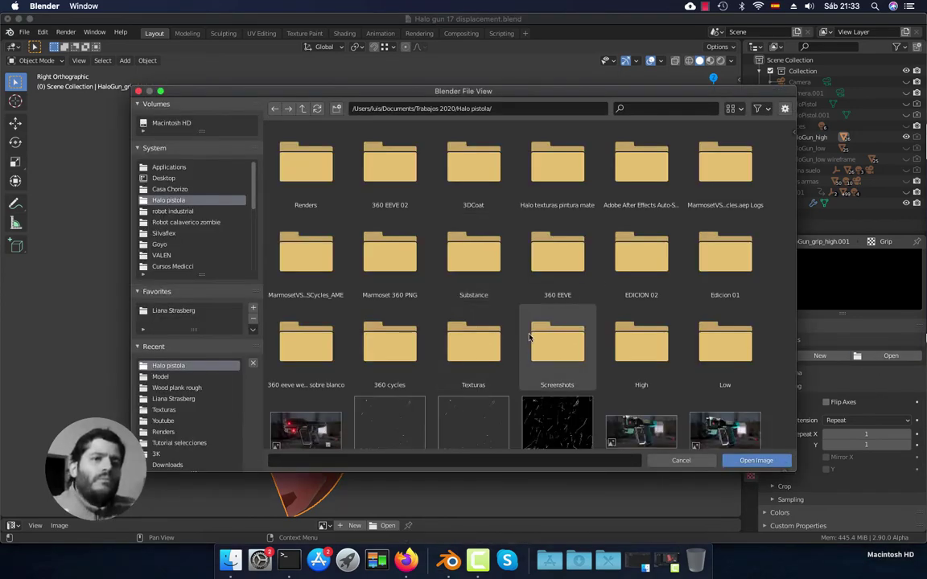
pyautogui.scroll(-8, 547, 337)
pyautogui.scroll(-5, 531, 338)
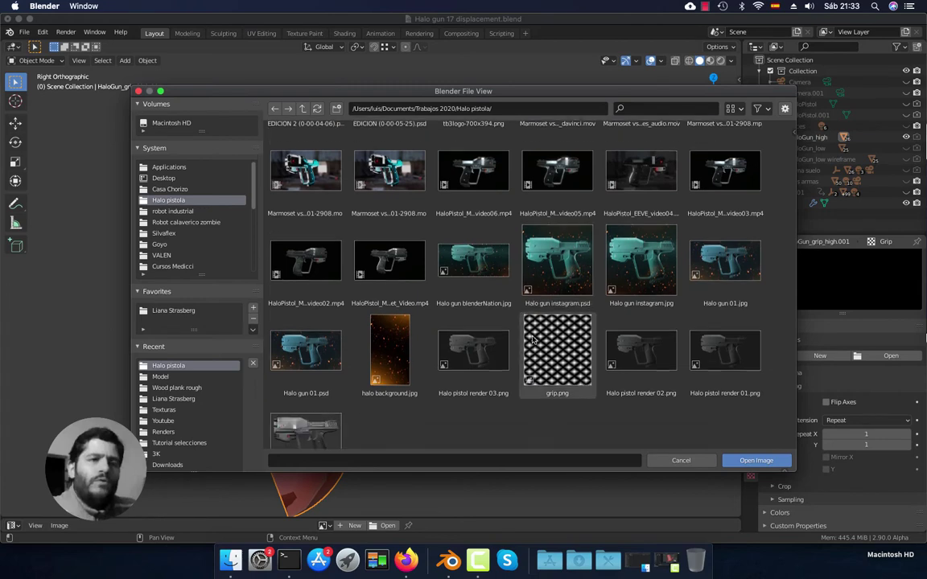
pyautogui.click(555, 350)
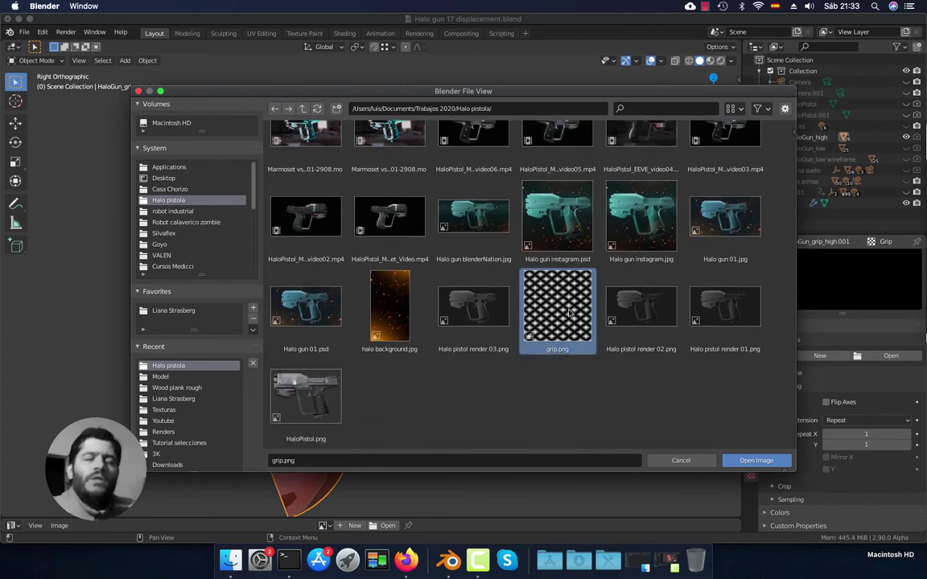
pyautogui.click(748, 462)
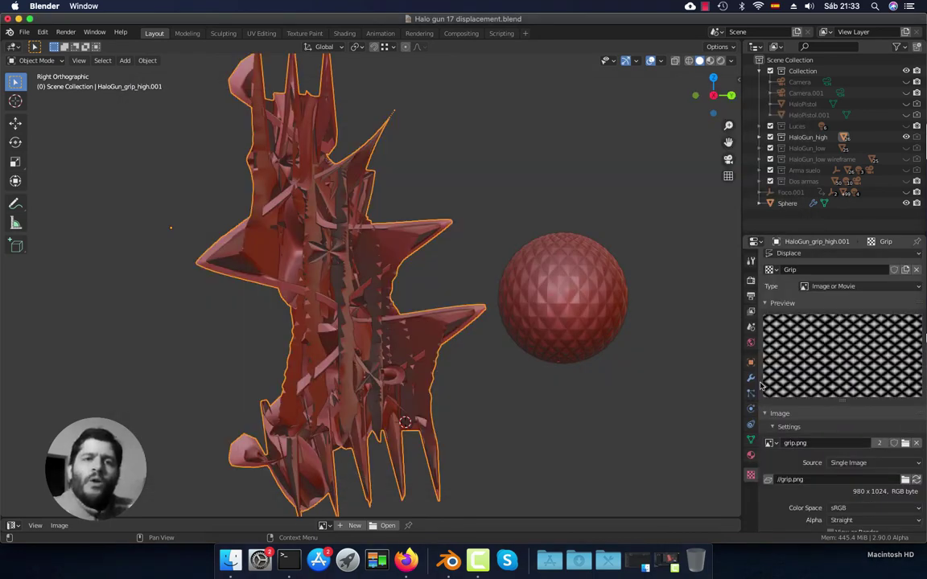
# Set the grip's Displace modifier to UV coordinates with the UVMap map, and choose Normal as its direction.
pyautogui.click(751, 380)
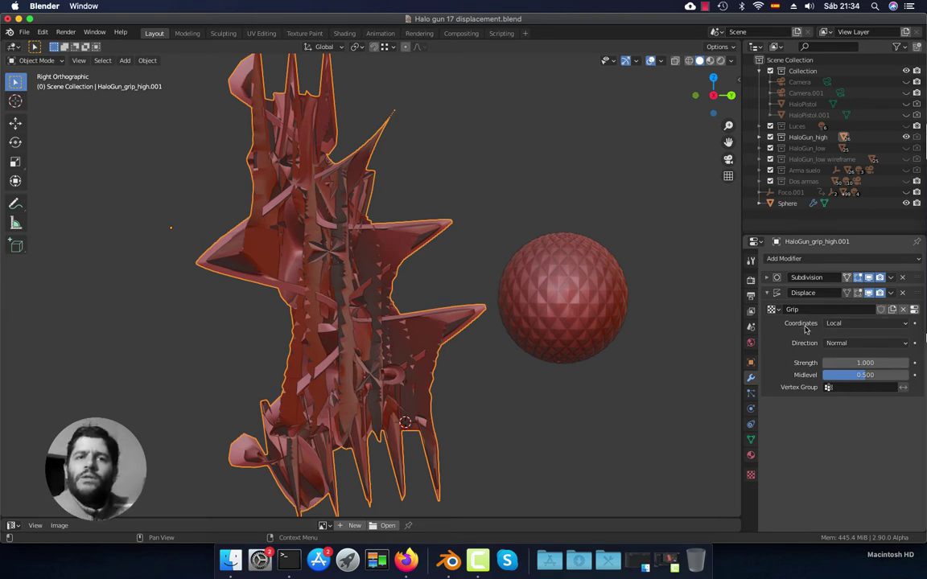
pyautogui.click(891, 327)
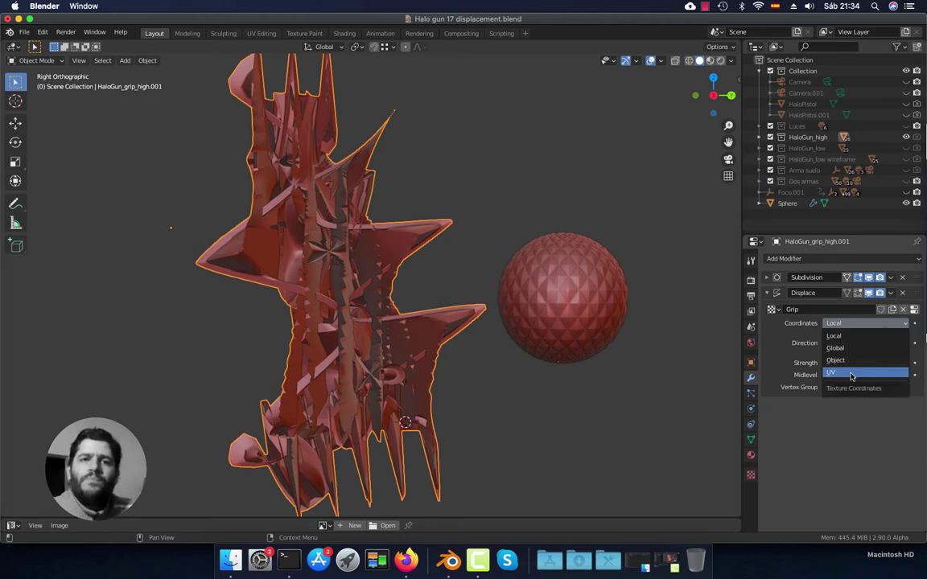
pyautogui.click(851, 374)
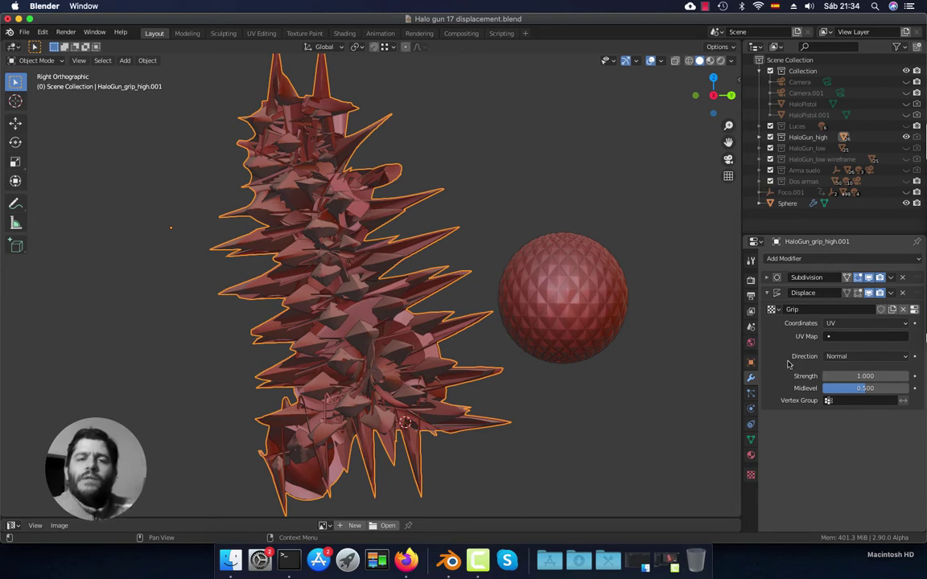
pyautogui.click(832, 336)
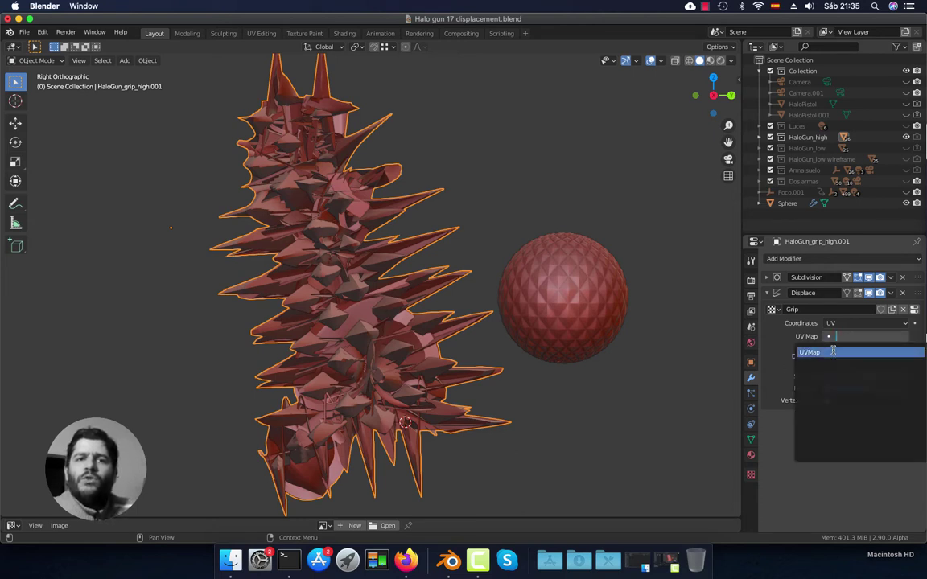
pyautogui.click(830, 353)
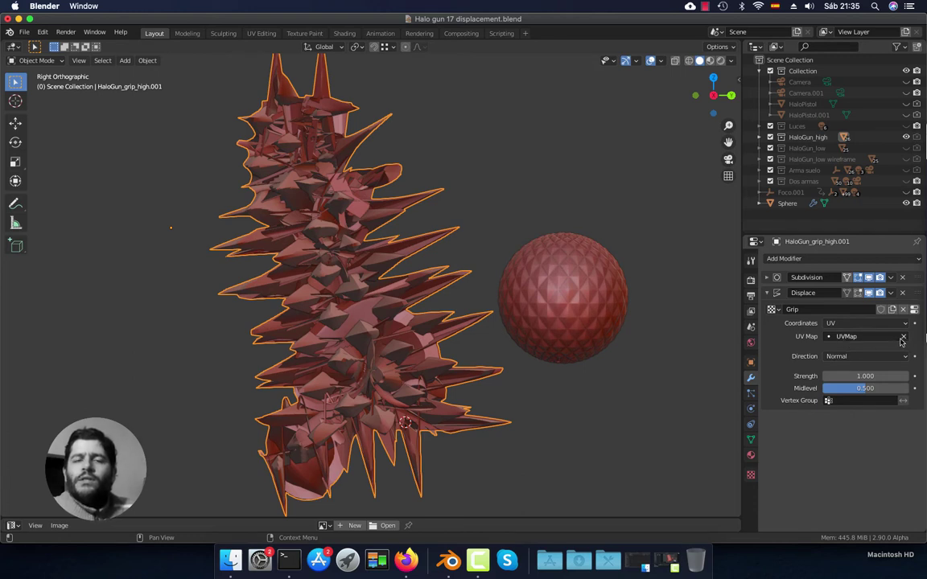
pyautogui.click(863, 358)
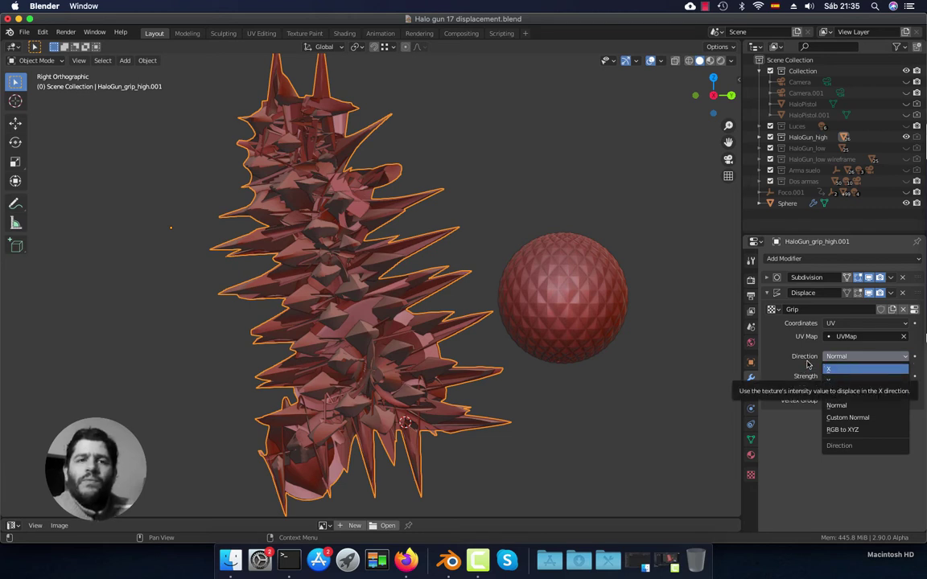
pyautogui.click(843, 406)
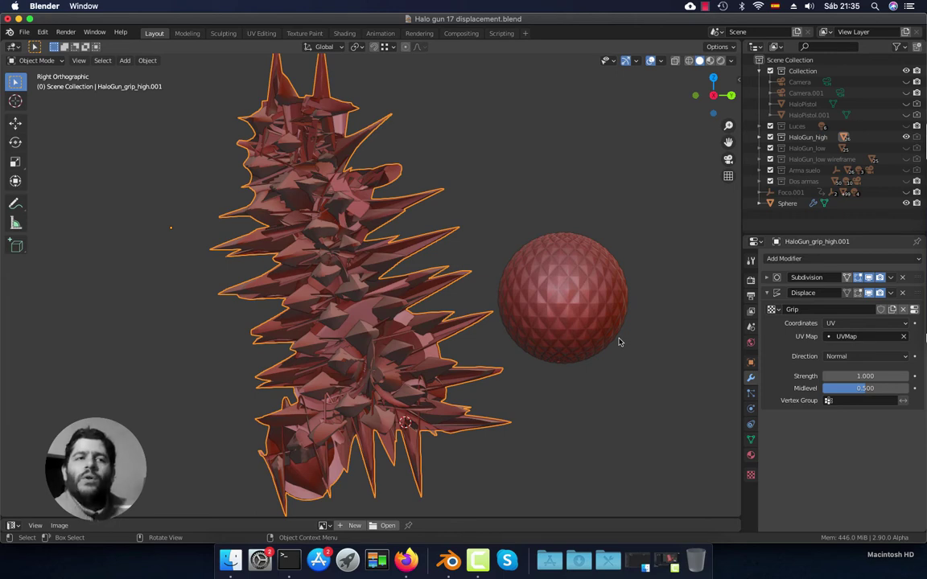
# Put the reference sphere into Edit Mode and display its face normals in the viewport overlays.
pyautogui.keyDown('shift'); pyautogui.moveTo(569, 320); pyautogui.dragTo(438, 310, button='middle'); pyautogui.keyUp('shift')
pyautogui.scroll(3, 506, 289)
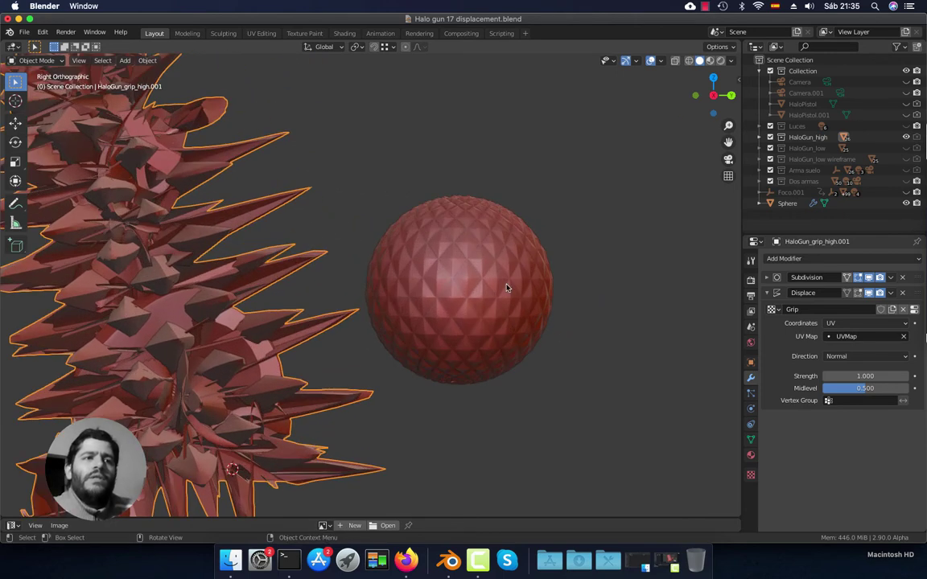
pyautogui.click(509, 306)
pyautogui.keyDown('shift'); pyautogui.moveTo(509, 307); pyautogui.dragTo(455, 325, button='middle'); pyautogui.keyUp('shift')
pyautogui.scroll(4, 456, 325)
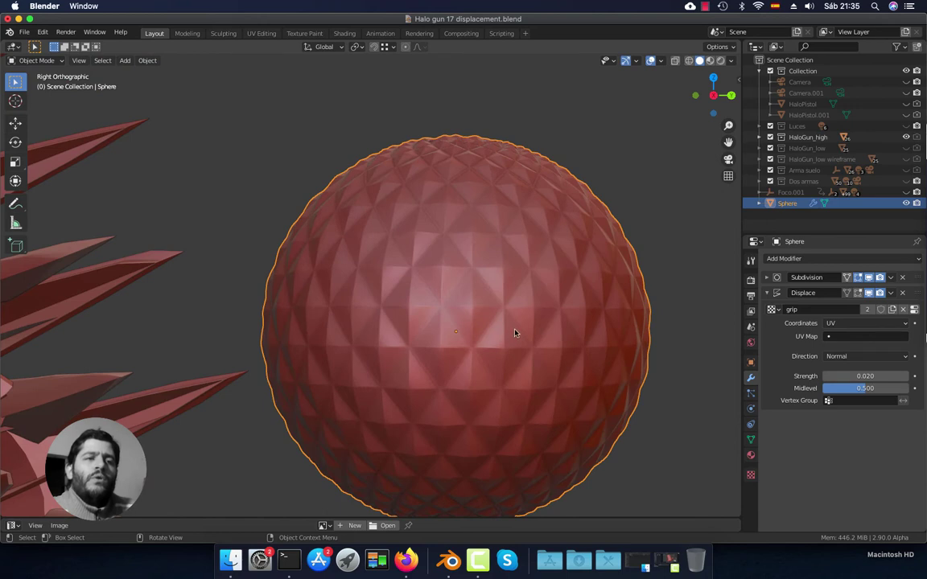
pyautogui.scroll(-2, 515, 333)
pyautogui.press('Tab')
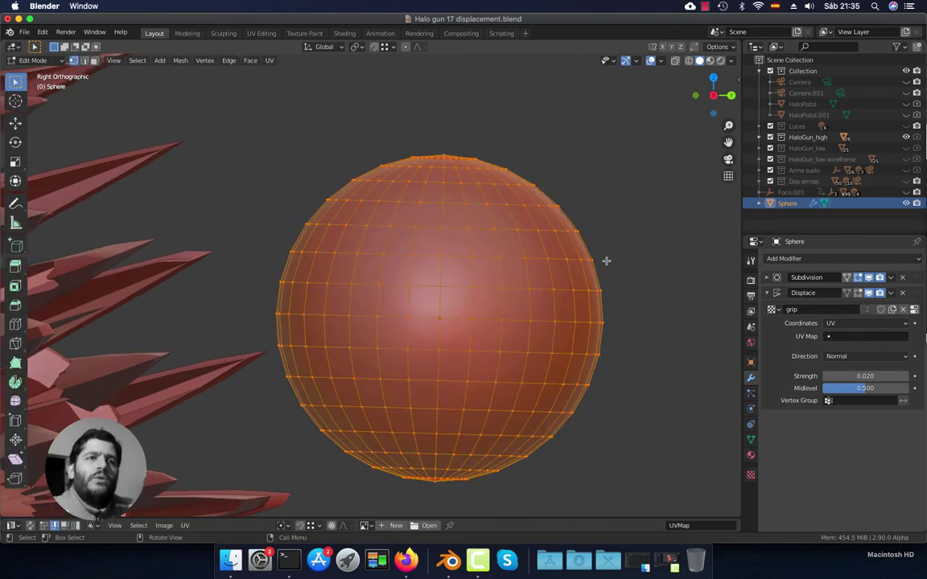
pyautogui.click(661, 62)
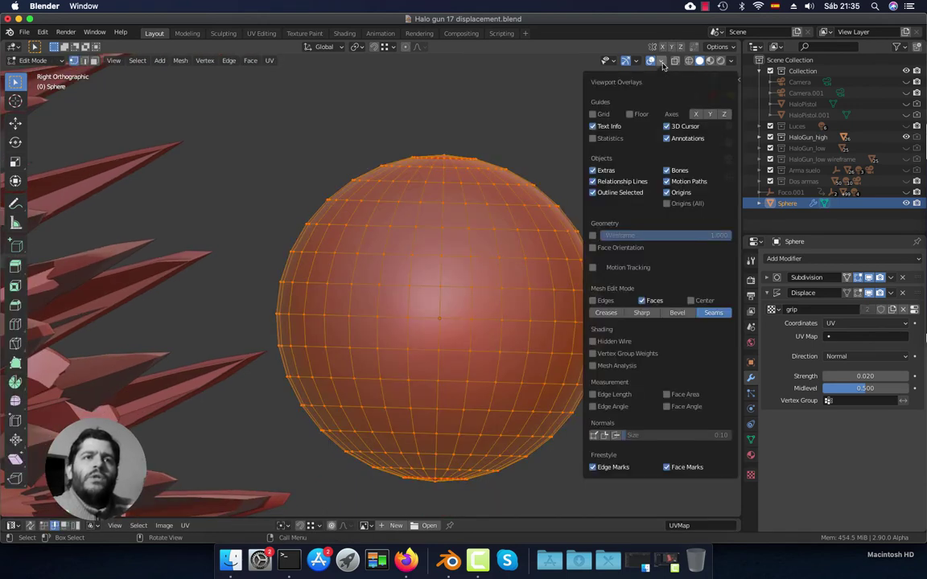
pyautogui.click(617, 436)
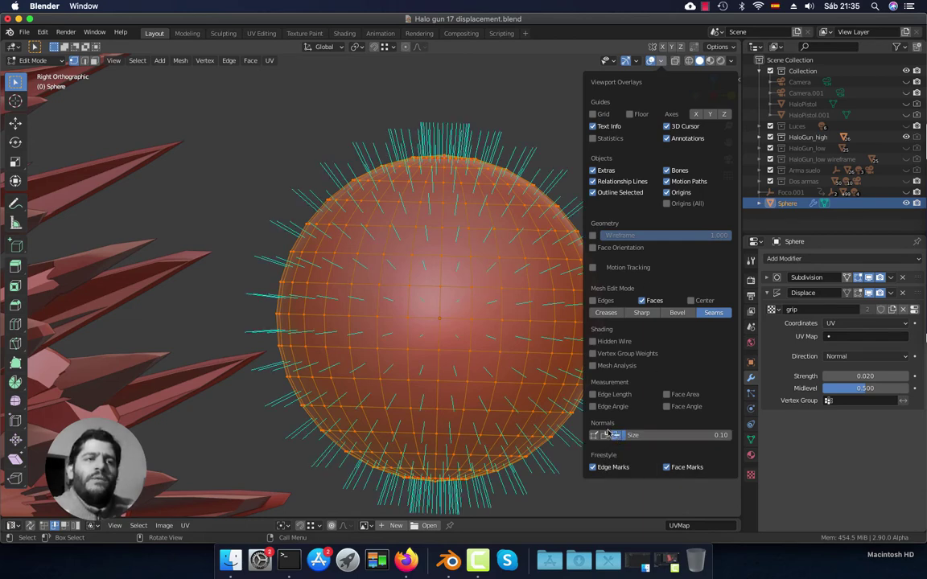
# Examine the direction of the face normals around the sphere and return to Object Mode in the right view.
pyautogui.moveTo(554, 285); pyautogui.dragTo(571, 242, button='middle')
pyautogui.scroll(5, 563, 291)
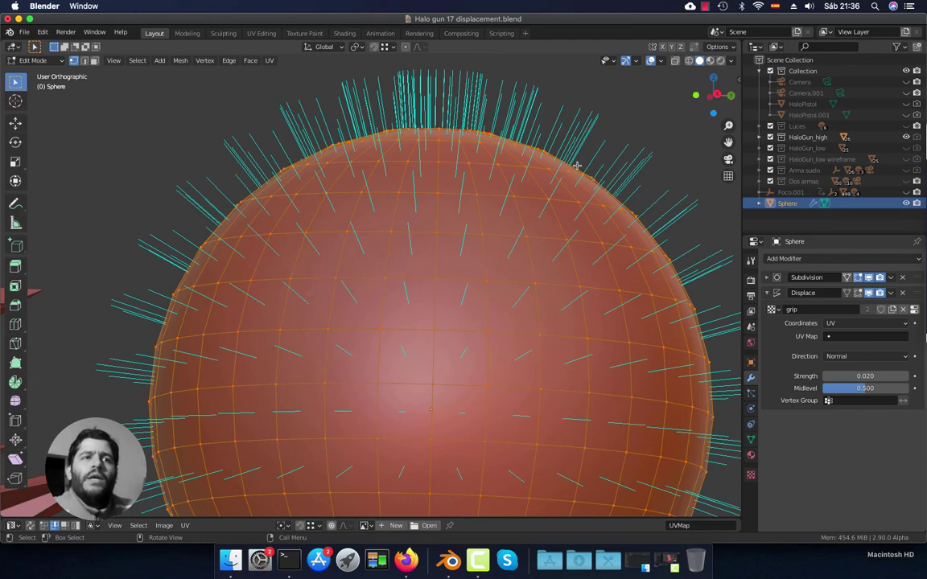
pyautogui.moveTo(518, 192); pyautogui.dragTo(555, 220, button='middle')
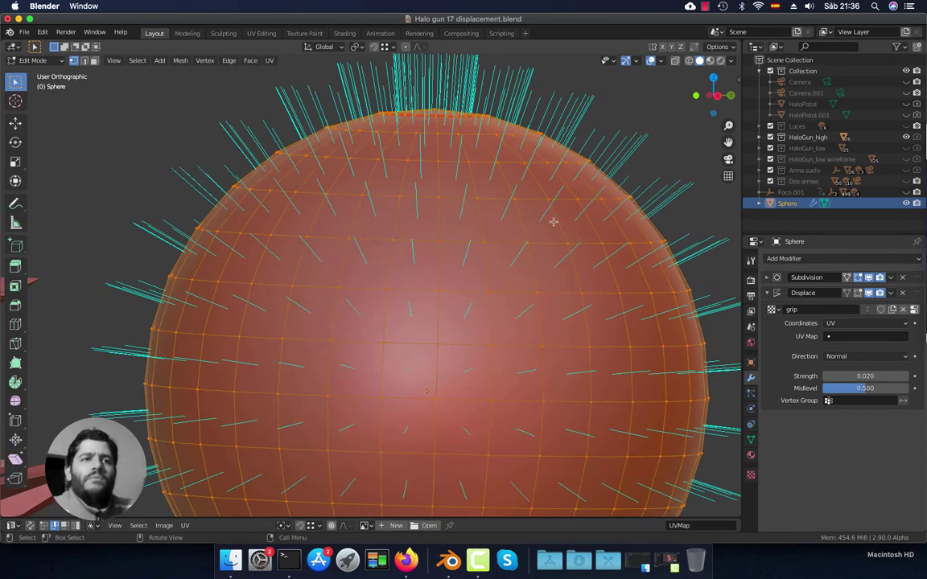
pyautogui.moveTo(542, 206); pyautogui.dragTo(595, 224, button='middle')
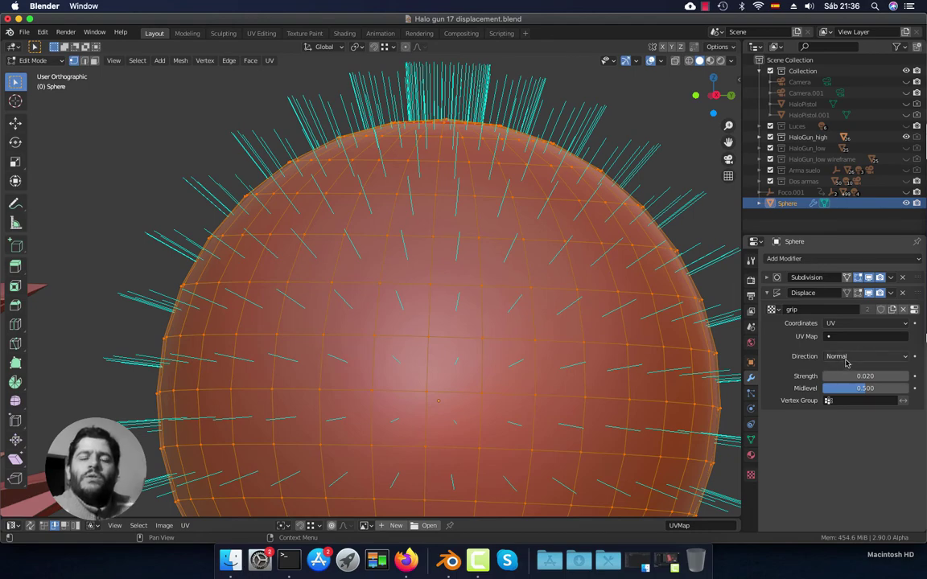
pyautogui.moveTo(635, 311); pyautogui.dragTo(557, 271, button='middle')
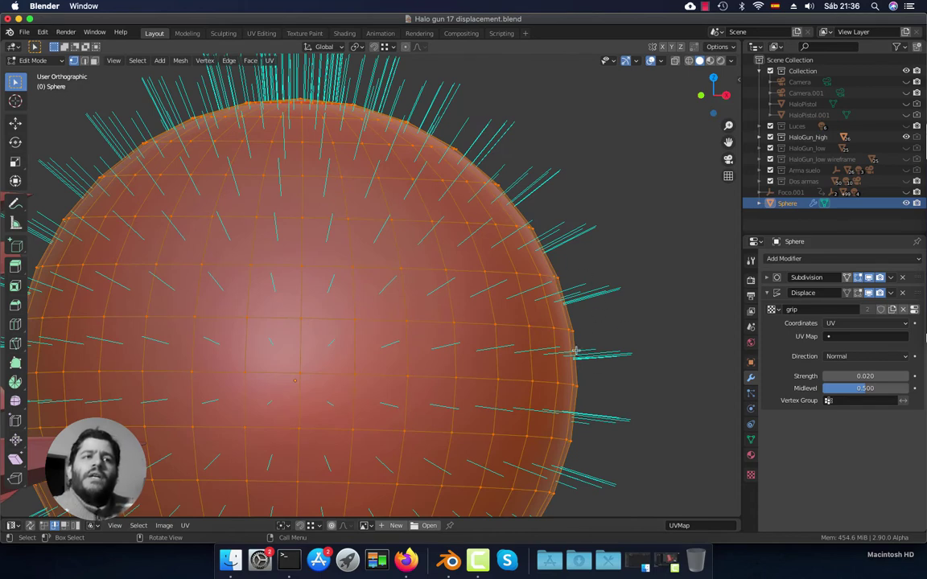
pyautogui.keyDown('alt'); pyautogui.moveTo(615, 327); pyautogui.dragTo(540, 333, button='middle'); pyautogui.keyUp('alt')
pyautogui.press('Tab')
pyautogui.scroll(-3, 478, 303)
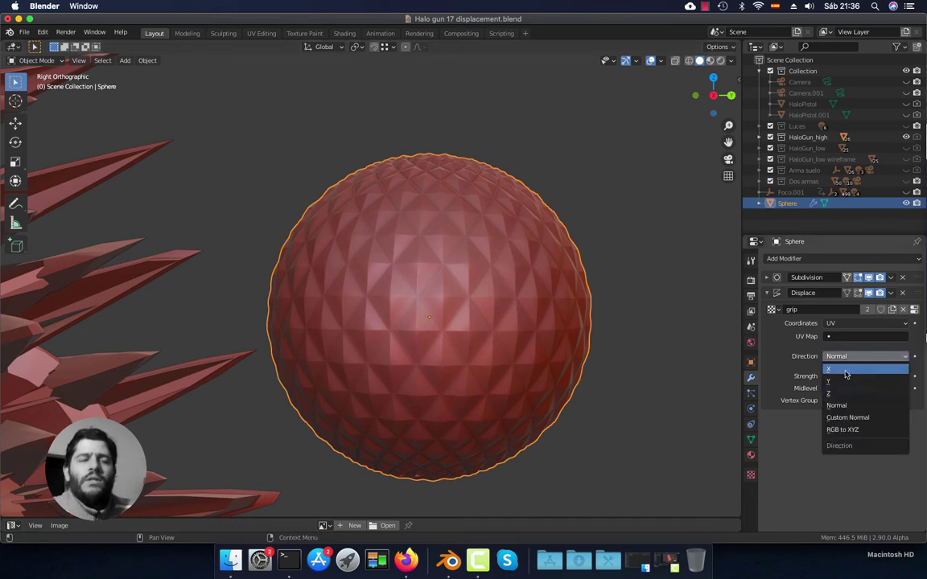
# Try X and Z as the sphere's Displace direction and restore it to Normal.
pyautogui.click(845, 370)
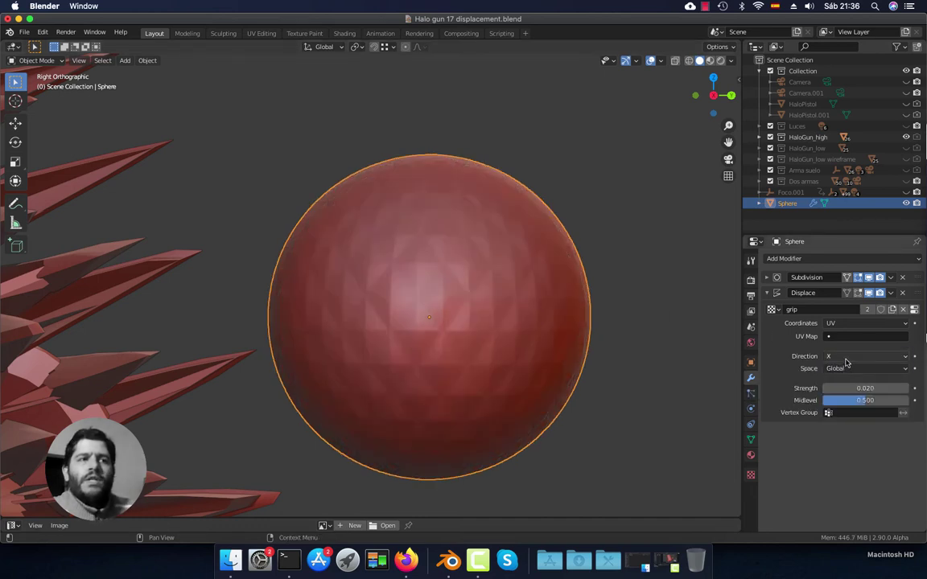
pyautogui.click(844, 356)
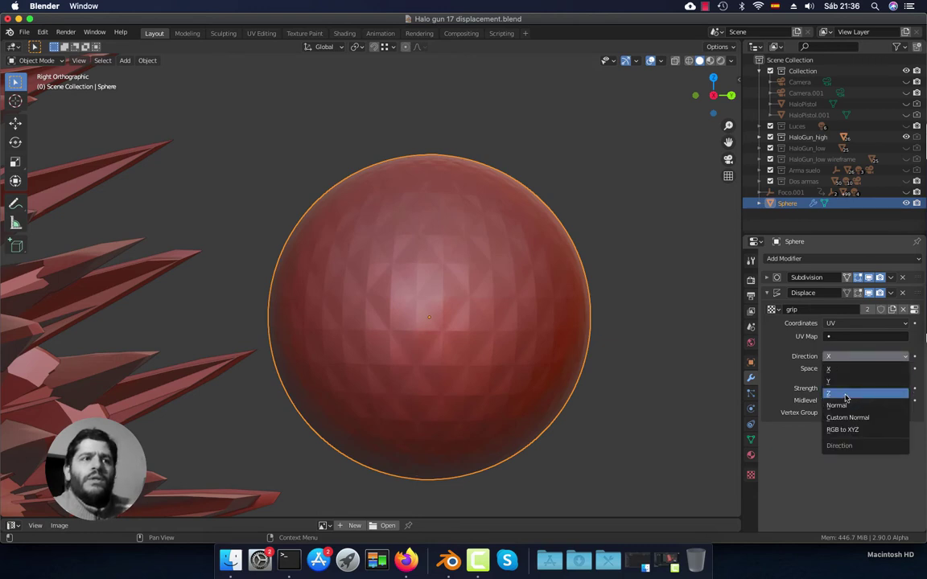
pyautogui.click(845, 394)
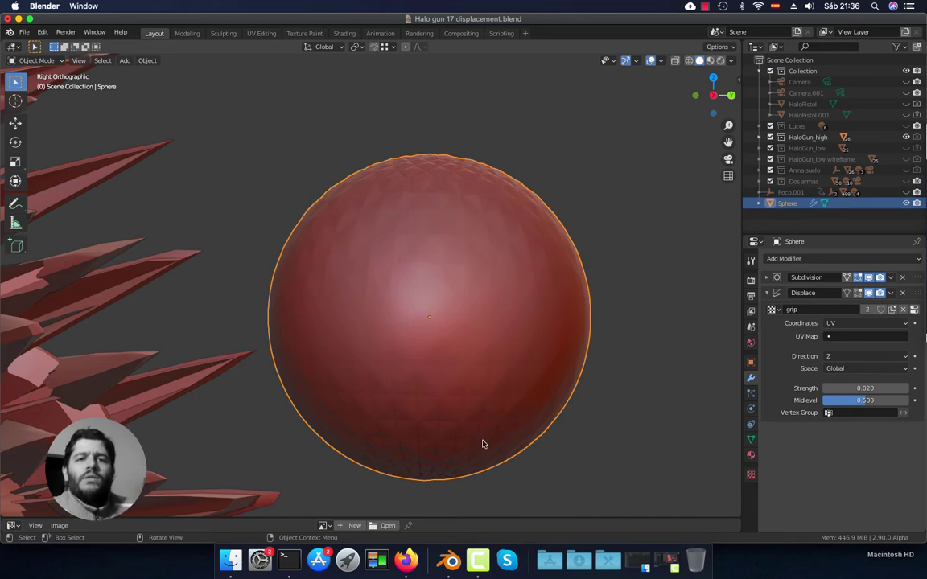
pyautogui.click(841, 357)
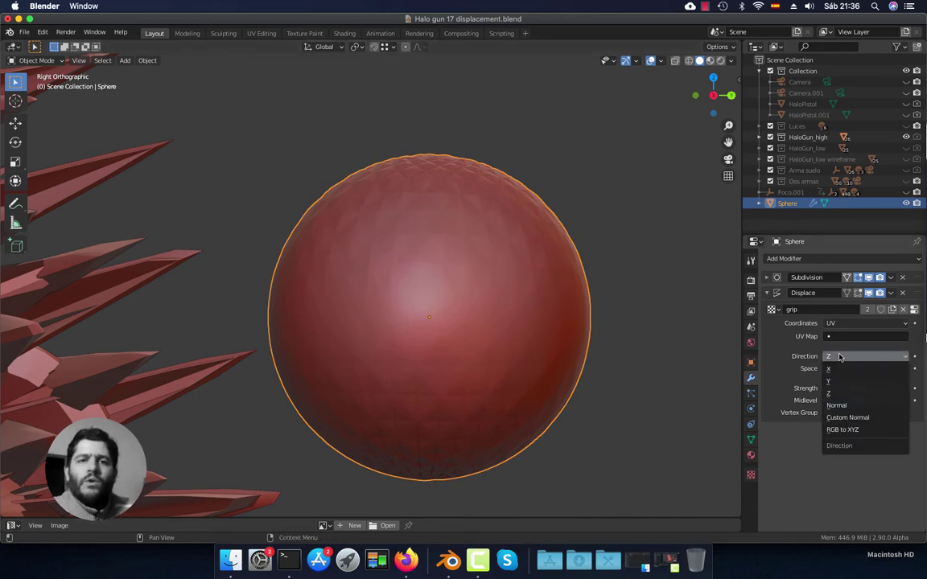
pyautogui.click(843, 407)
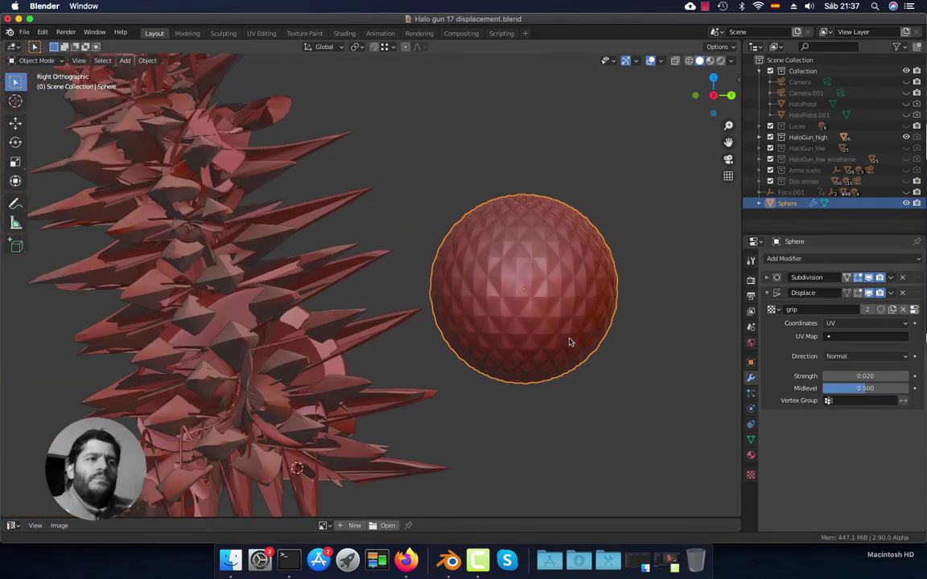
# Select the grip copy and set its Displace strength to 0.05.
pyautogui.keyDown('shift'); pyautogui.moveTo(569, 342); pyautogui.dragTo(695, 331, button='middle'); pyautogui.keyUp('shift')
pyautogui.click(379, 295)
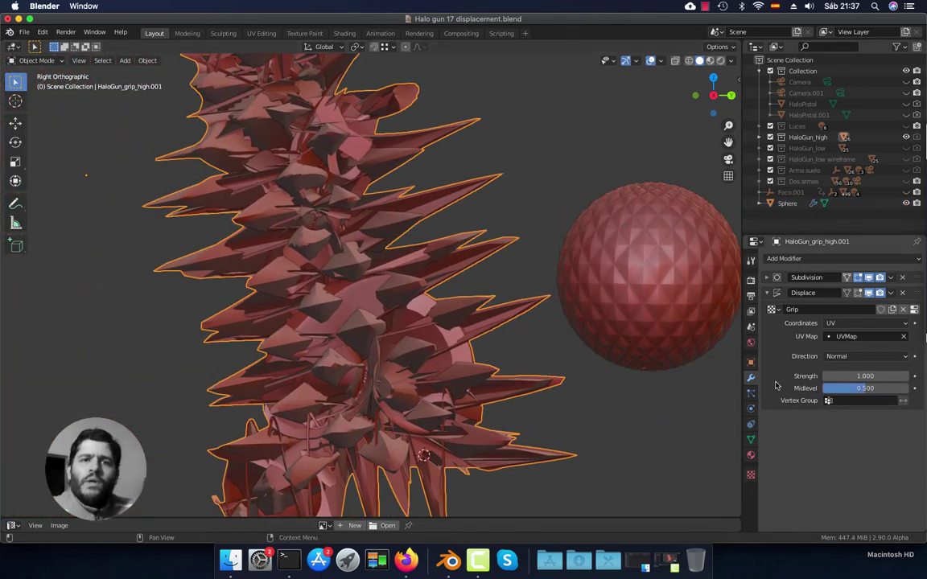
pyautogui.click(854, 375)
pyautogui.write('1.0')
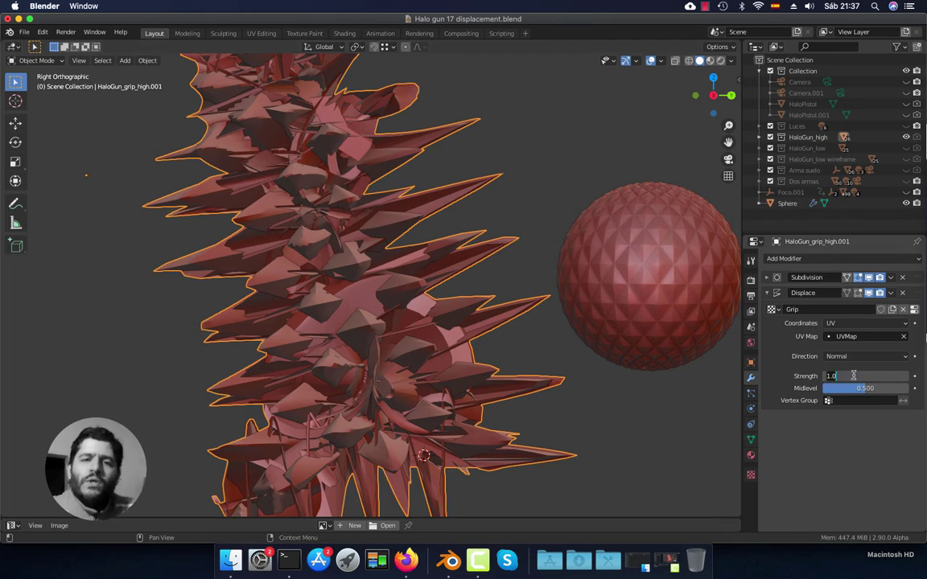
pyautogui.press('BackSpace')
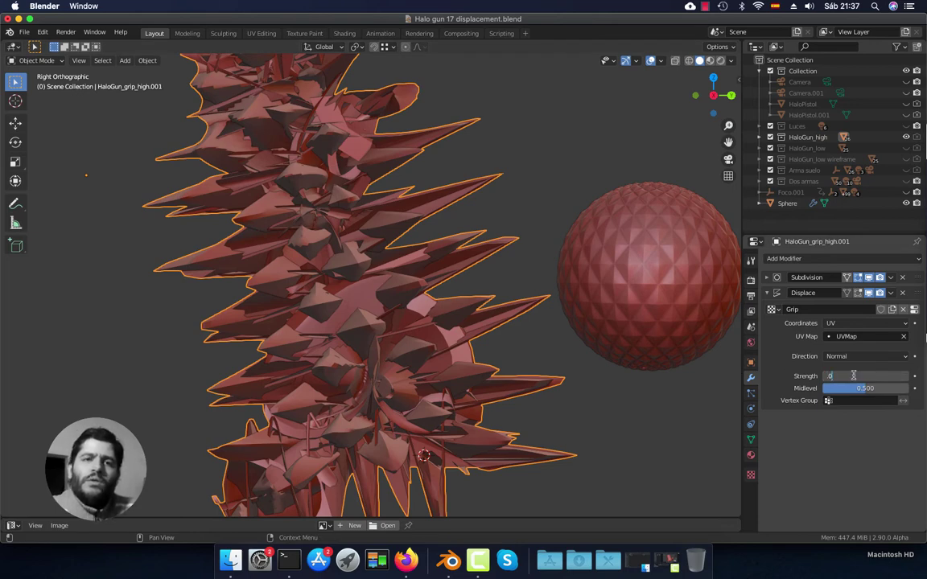
pyautogui.write('.05')
pyautogui.press('Return')
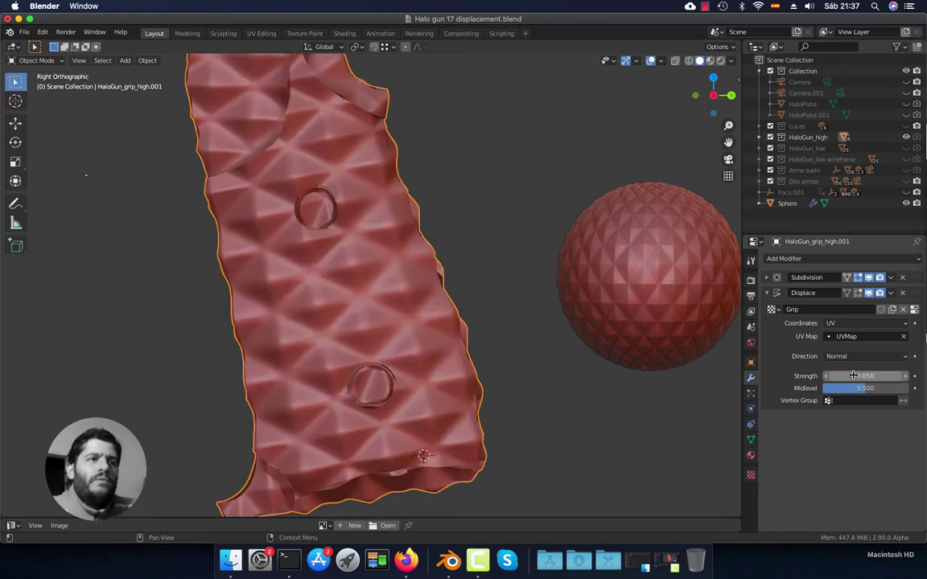
# Check the grip's relief from the side and reduce its Displace strength to 0.01.
pyautogui.moveTo(359, 264); pyautogui.dragTo(316, 234, button='middle')
pyautogui.moveTo(457, 304); pyautogui.dragTo(416, 301, button='middle')
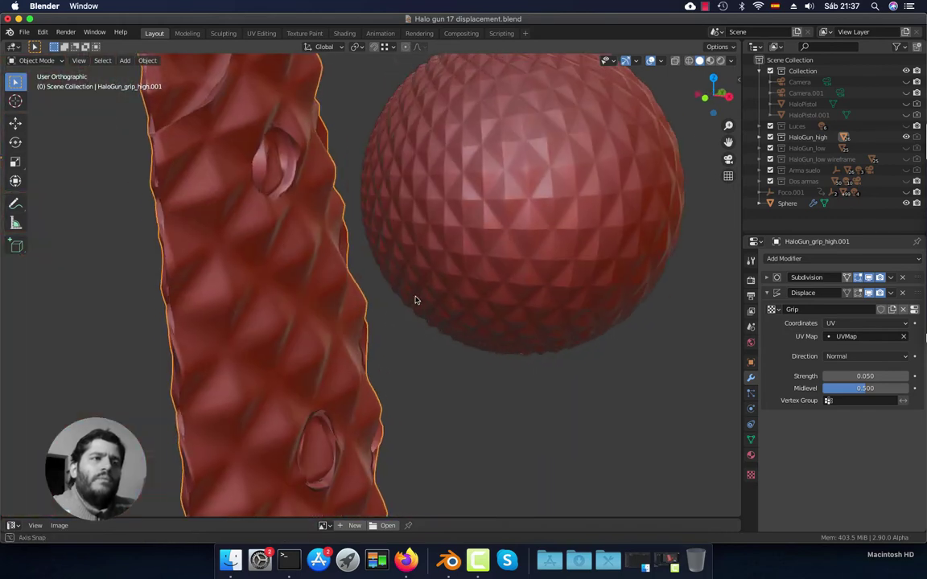
pyautogui.scroll(5, 370, 293)
pyautogui.scroll(-3, 370, 295)
pyautogui.press('KP_3')
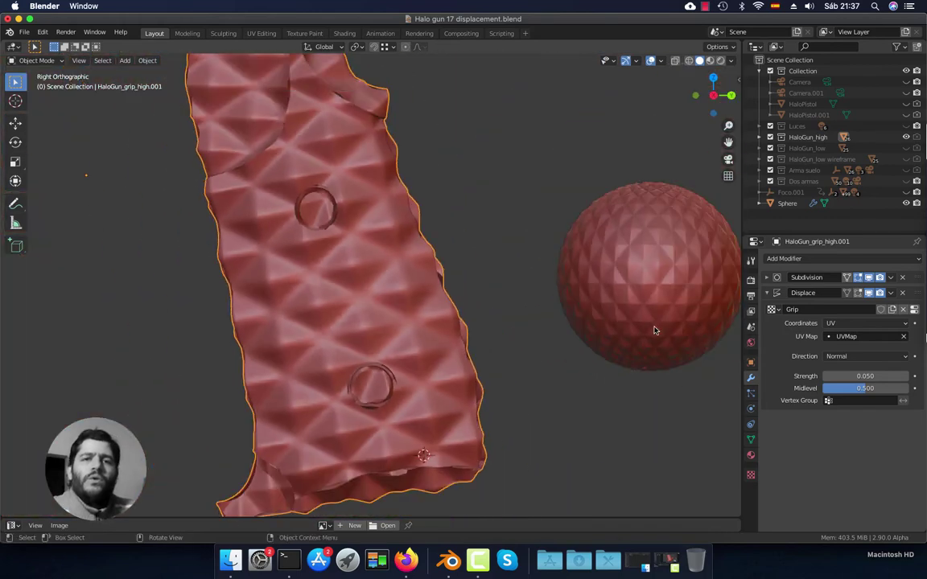
pyautogui.click(857, 375)
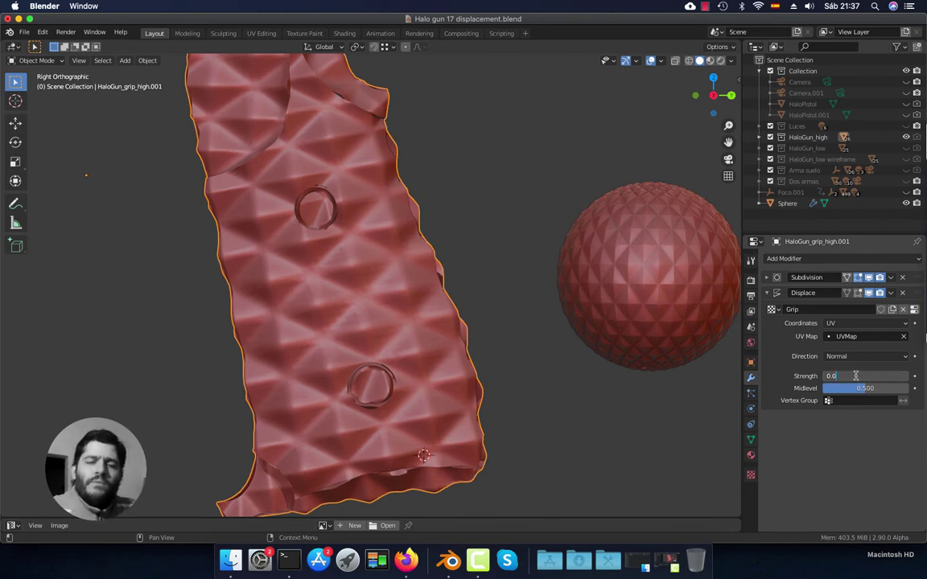
pyautogui.press('Return')
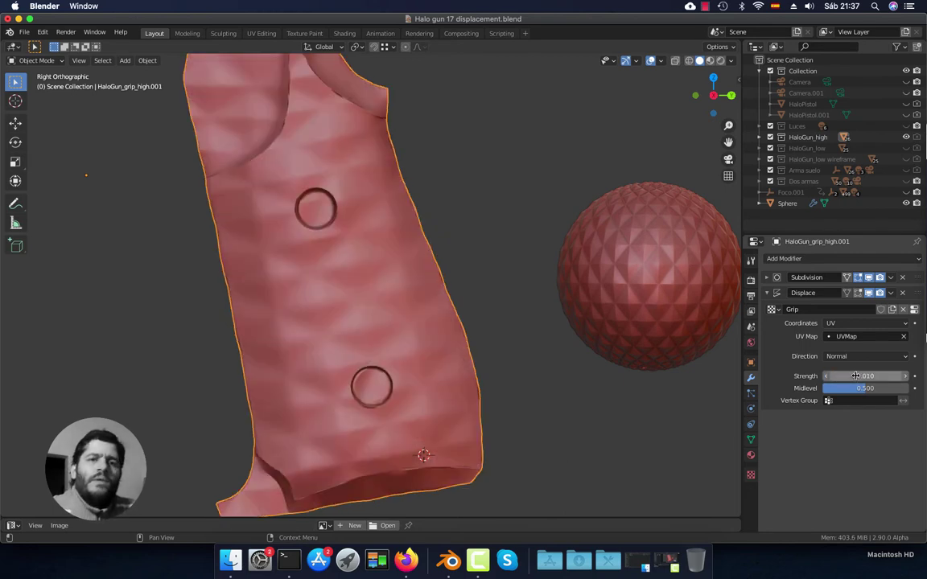
# Examine the Displace relief on the grip copy from slightly rotated angles and from the right view.
pyautogui.scroll(-1, 462, 292)
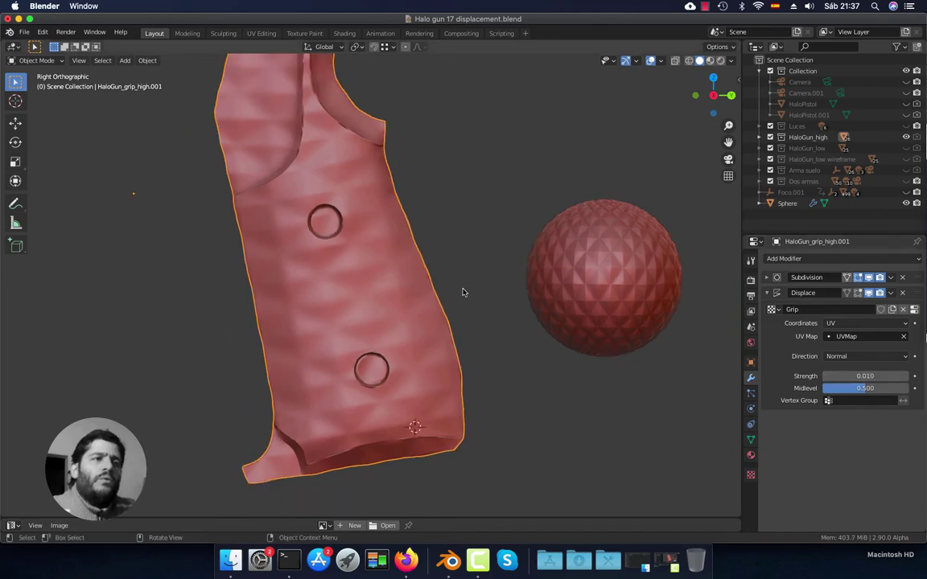
pyautogui.moveTo(463, 292); pyautogui.dragTo(486, 301, button='middle')
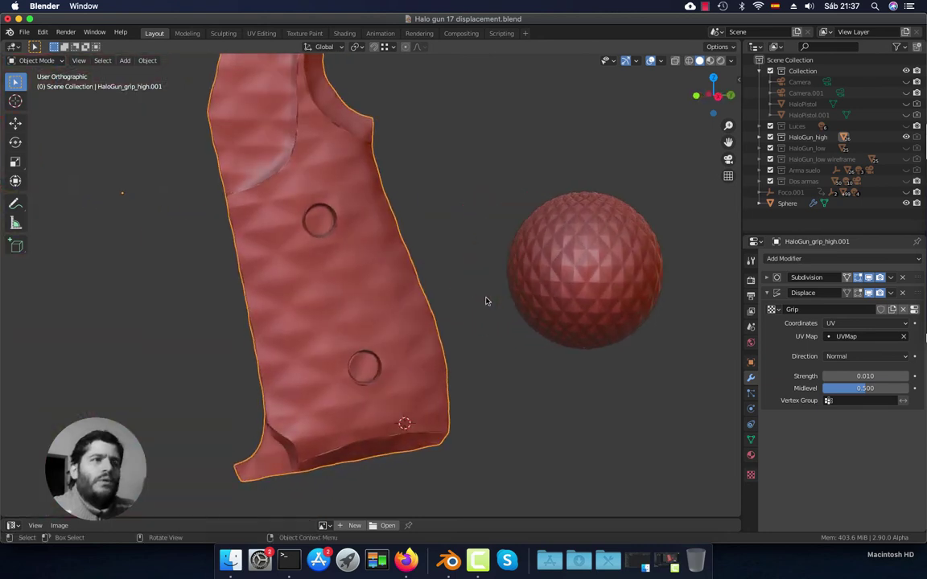
pyautogui.press('KP_3')
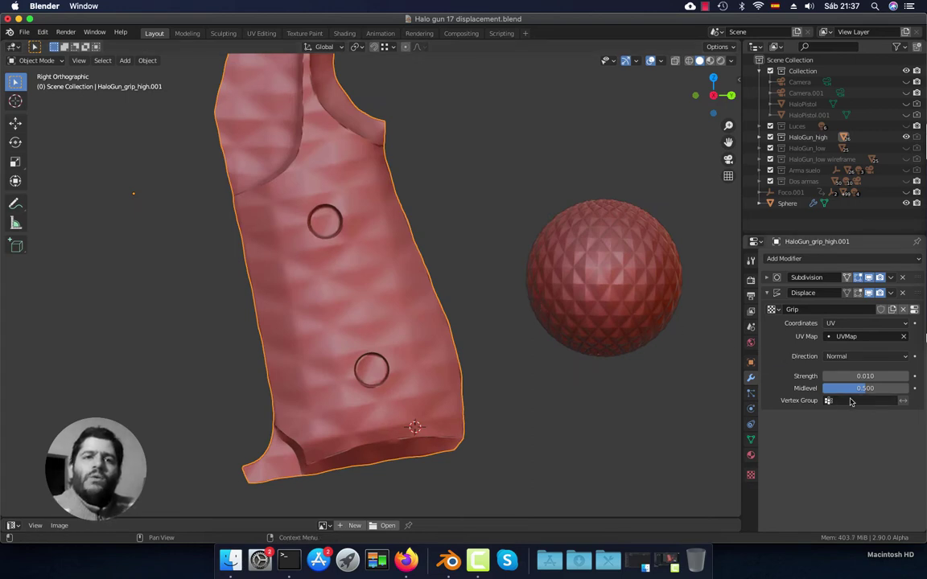
pyautogui.keyDown('shift'); pyautogui.hscroll(-5, 483, 329); pyautogui.keyUp('shift')
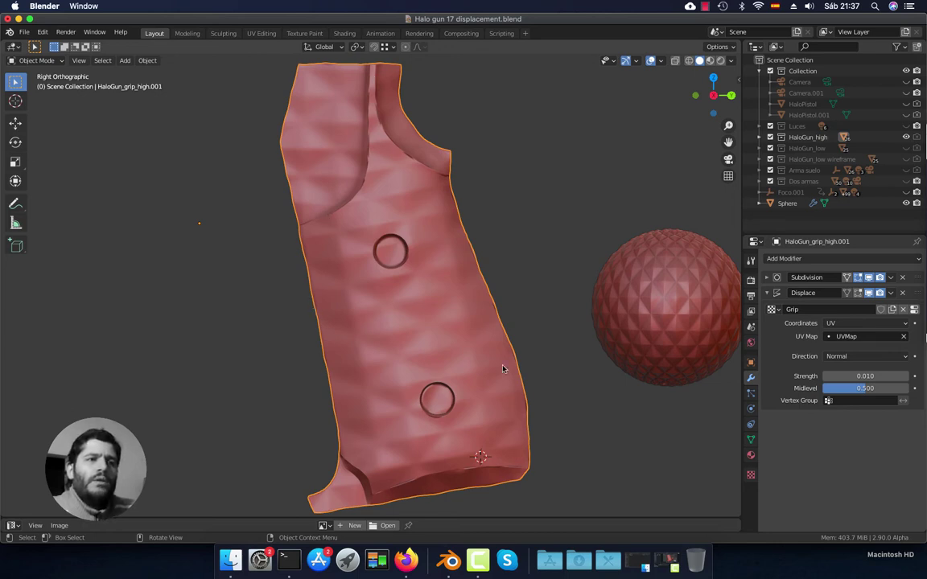
pyautogui.moveTo(386, 219)
pyautogui.mouseDown(button='middle')
pyautogui.moveTo(422, 229)
pyautogui.moveTo(380, 223)
pyautogui.mouseUp(button='middle')
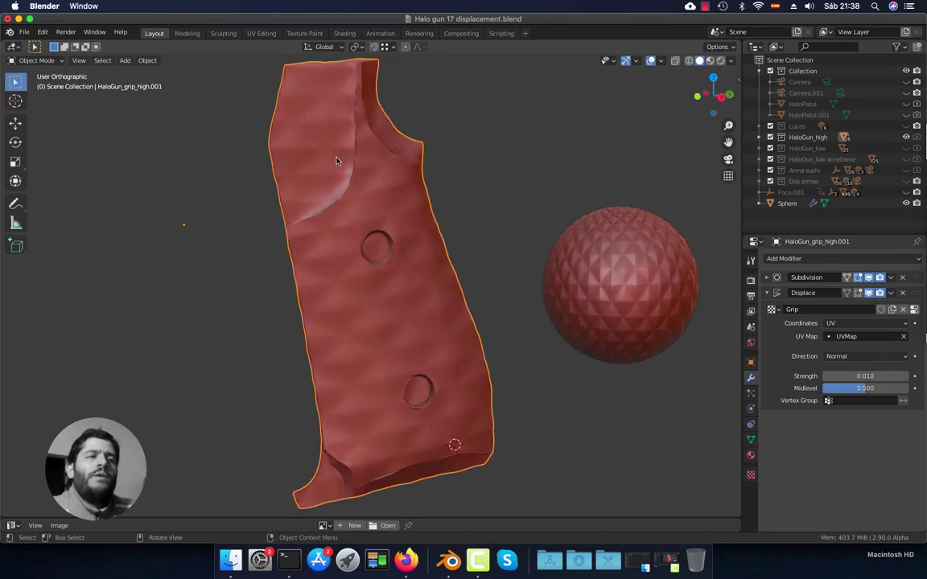
pyautogui.moveTo(337, 159); pyautogui.dragTo(391, 182, button='middle')
pyautogui.moveTo(542, 267); pyautogui.dragTo(385, 189, button='middle')
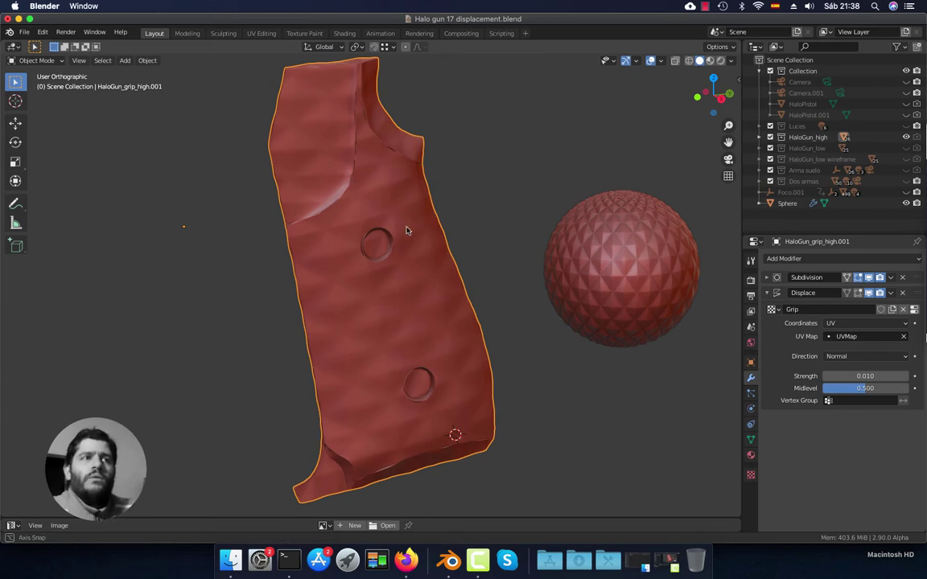
pyautogui.moveTo(405, 232); pyautogui.dragTo(391, 198, button='middle')
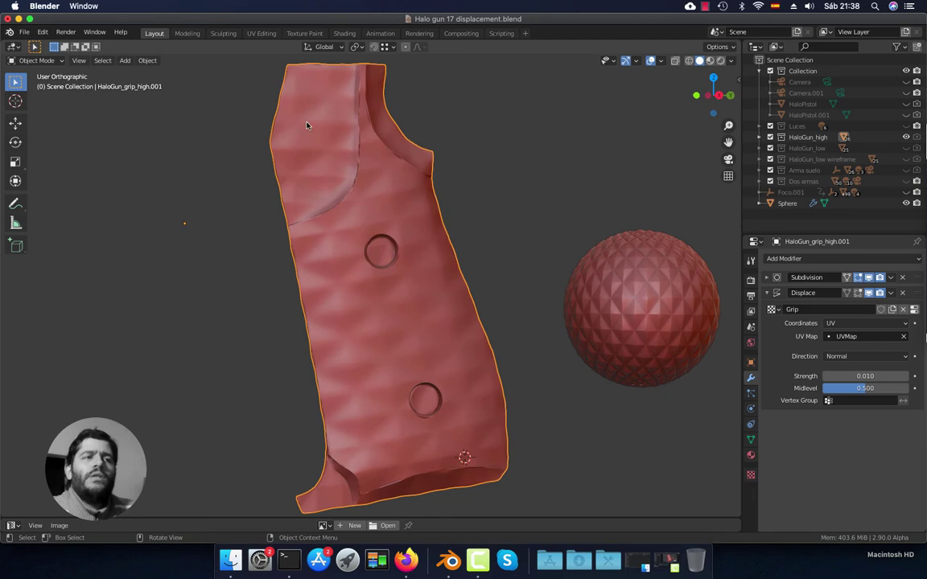
pyautogui.press('KP_3')
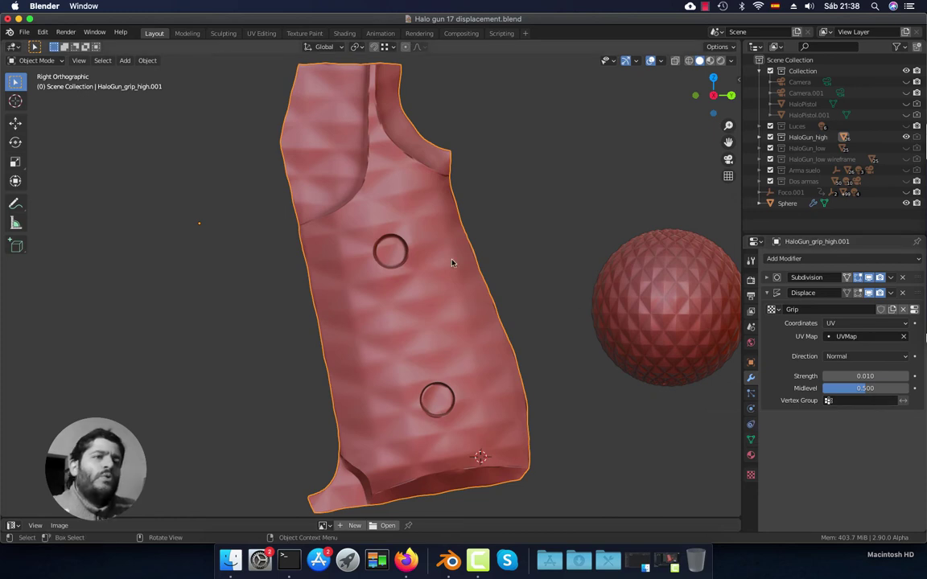
# In the grip copy's Edit Mode, hide the face normals and switch to face selection with nothing selected.
pyautogui.click(61, 64)
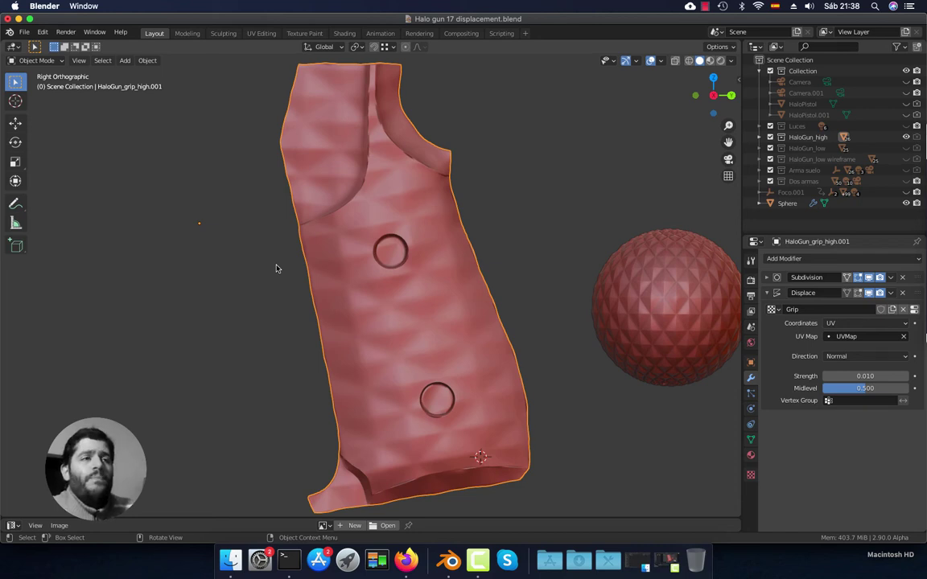
pyautogui.press('Tab')
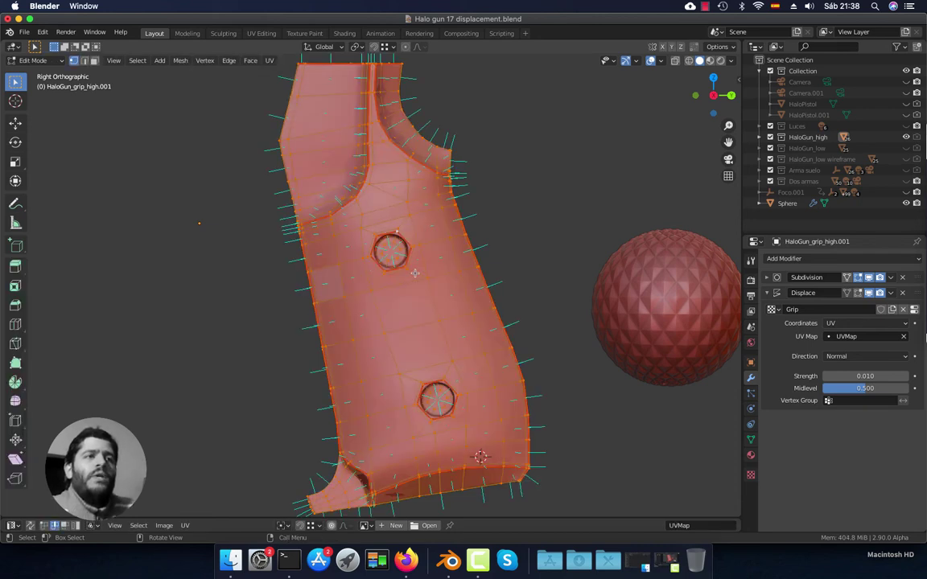
pyautogui.click(661, 62)
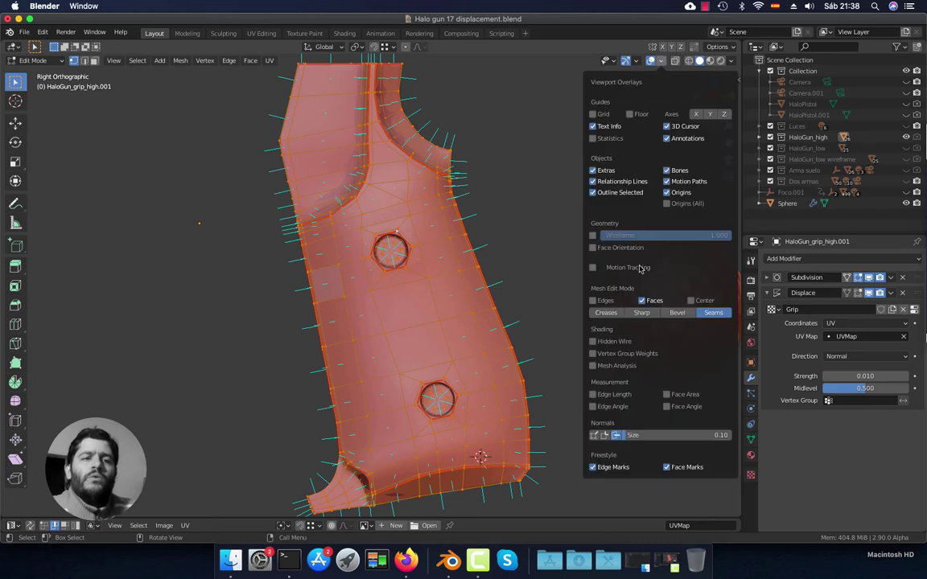
pyautogui.click(616, 435)
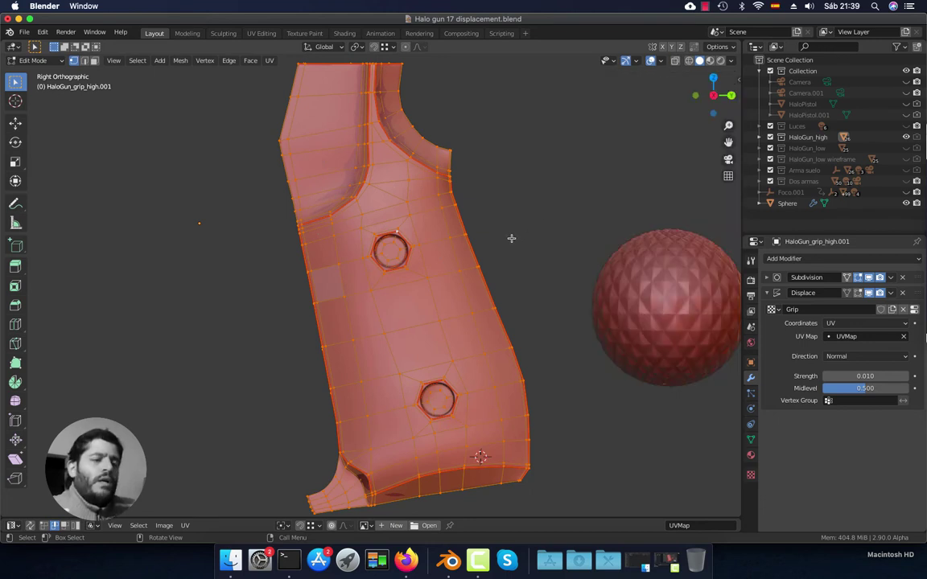
pyautogui.press('3')
pyautogui.hotkey('alt', 'a')
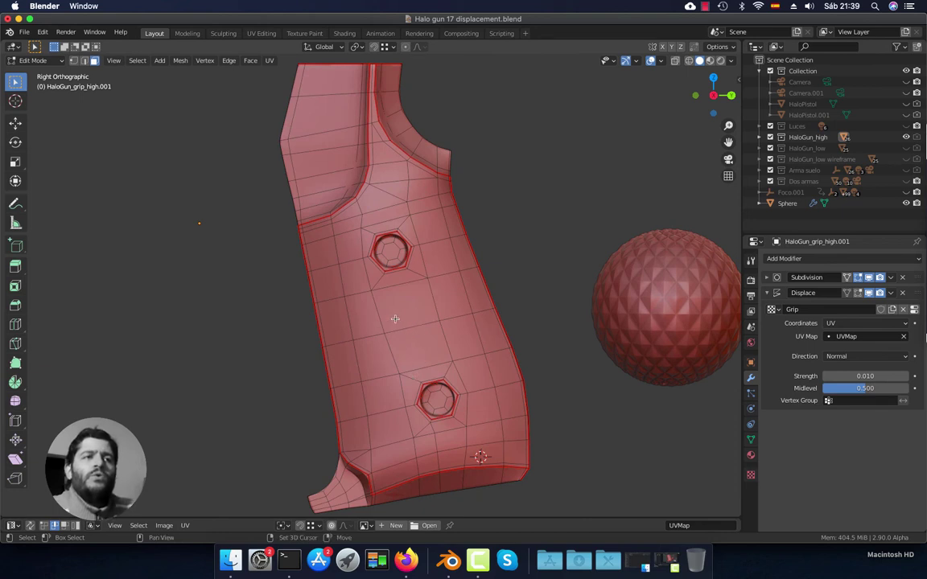
# Try to select the faces of the grip's side with Circle Select, and clear the selection.
pyautogui.keyDown('shift'); pyautogui.moveTo(395, 320); pyautogui.dragTo(412, 283, button='middle'); pyautogui.keyUp('shift')
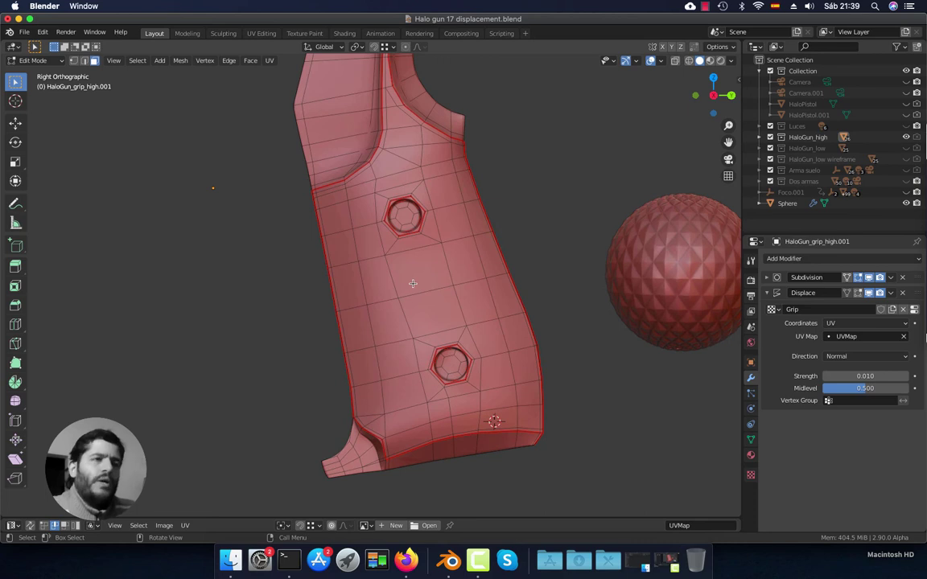
pyautogui.scroll(2, 415, 277)
pyautogui.keyDown('shift'); pyautogui.moveTo(418, 275); pyautogui.dragTo(388, 257, button='middle'); pyautogui.keyUp('shift')
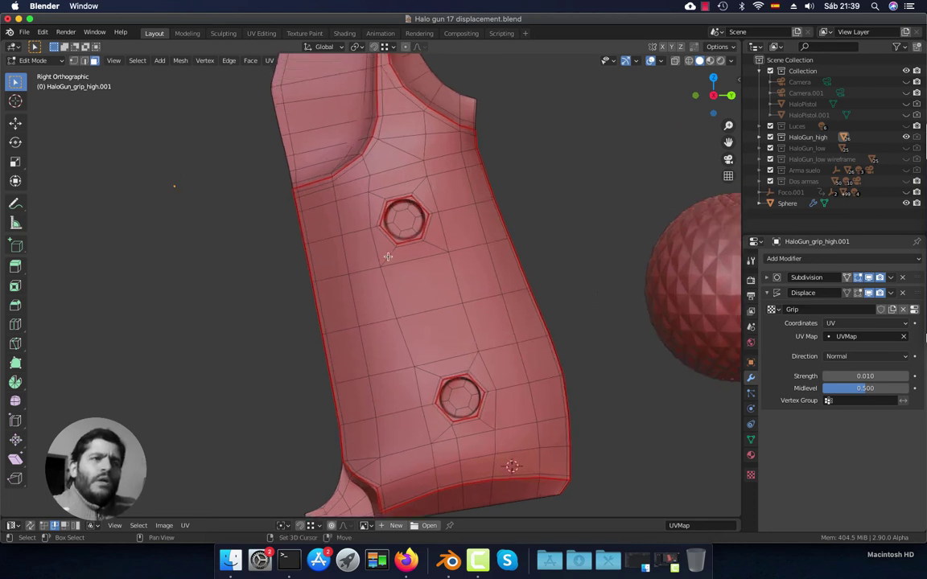
pyautogui.press('c')
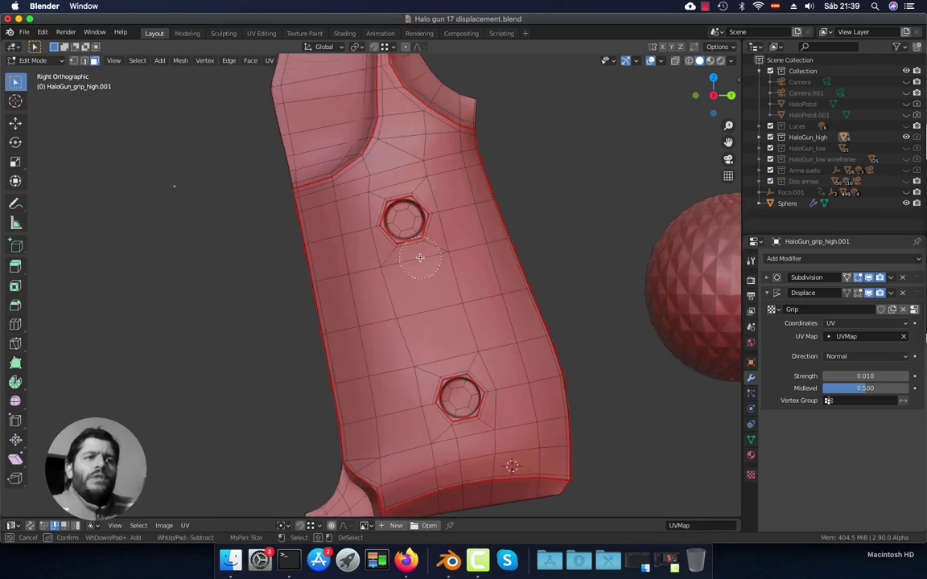
pyautogui.scroll(-2, 419, 258)
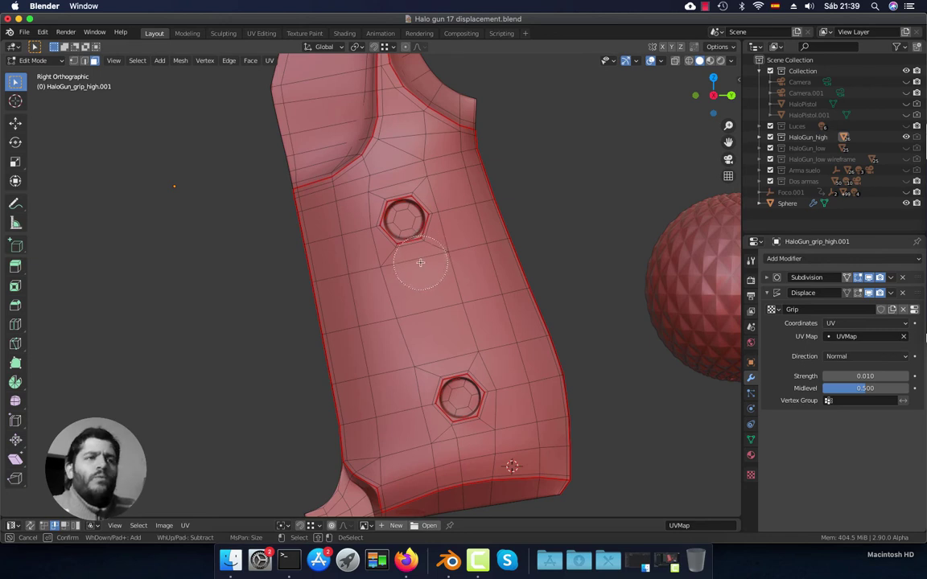
pyautogui.moveTo(413, 258)
pyautogui.mouseDown()
pyautogui.moveTo(403, 204)
pyautogui.moveTo(389, 222)
pyautogui.moveTo(408, 169)
pyautogui.moveTo(421, 175)
pyautogui.moveTo(463, 273)
pyautogui.moveTo(472, 338)
pyautogui.moveTo(451, 358)
pyautogui.moveTo(469, 409)
pyautogui.moveTo(506, 419)
pyautogui.moveTo(416, 448)
pyautogui.moveTo(372, 431)
pyautogui.moveTo(349, 234)
pyautogui.moveTo(379, 203)
pyautogui.moveTo(452, 271)
pyautogui.moveTo(512, 408)
pyautogui.mouseUp()
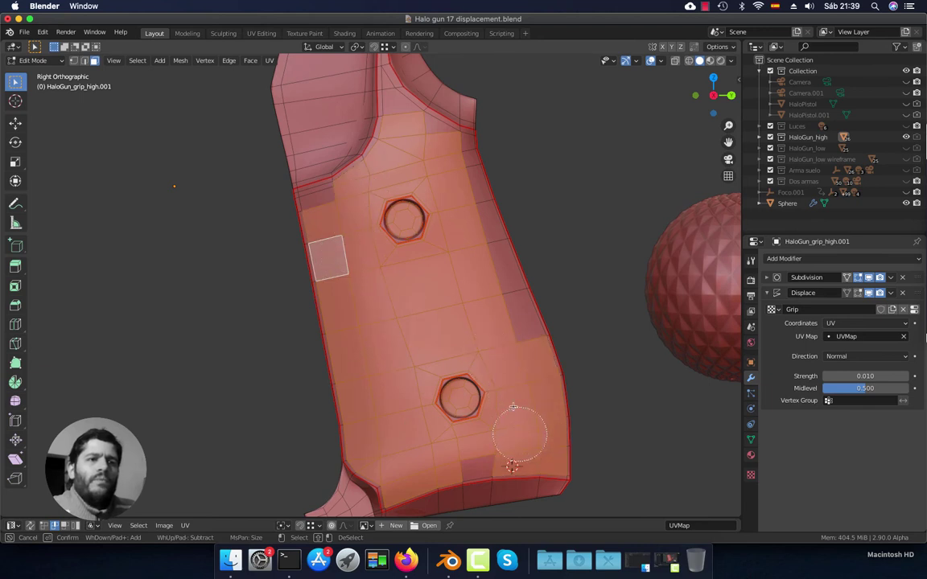
pyautogui.press('Escape')
pyautogui.hotkey('alt', 'a')
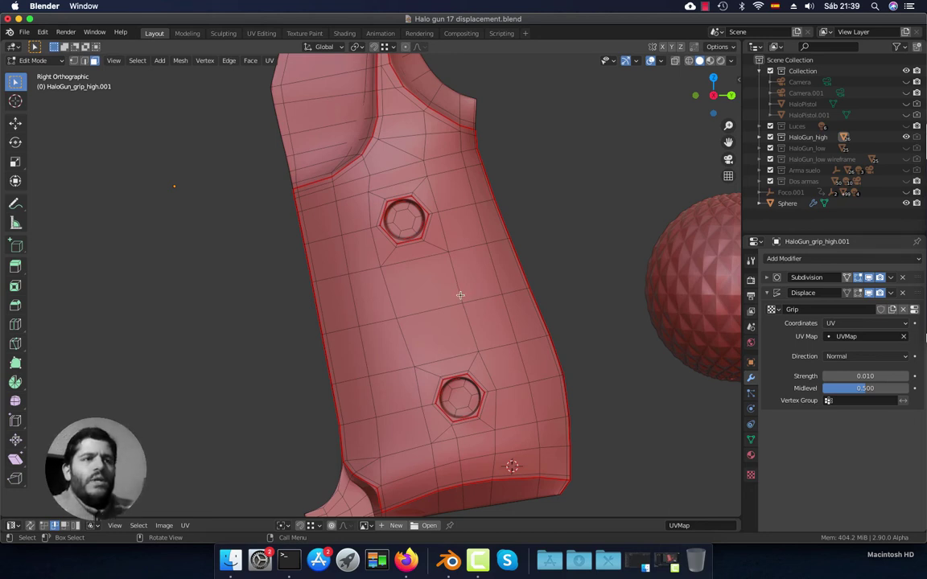
# Select the linked faces of the grip's side panel with the selection delimited by Seam.
pyautogui.press('l')
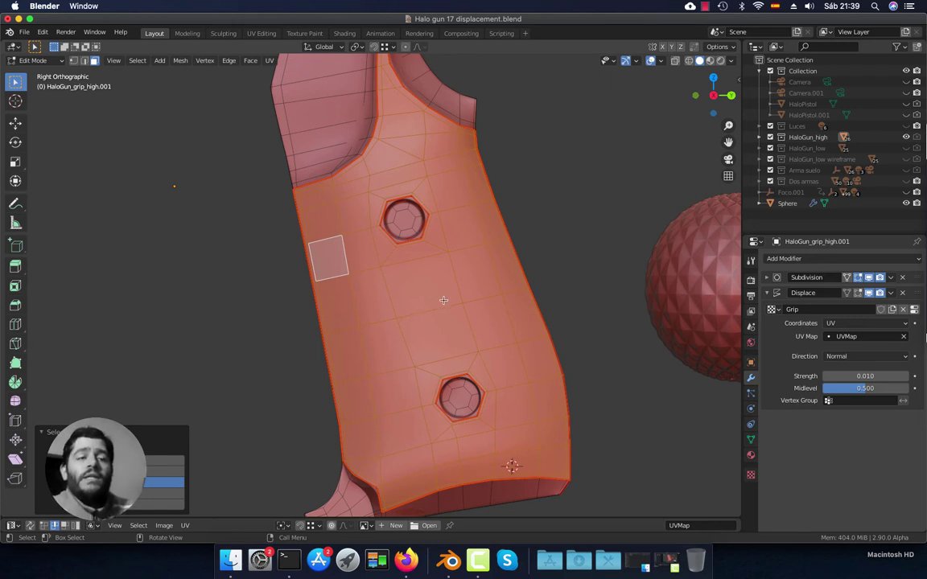
pyautogui.click(46, 432)
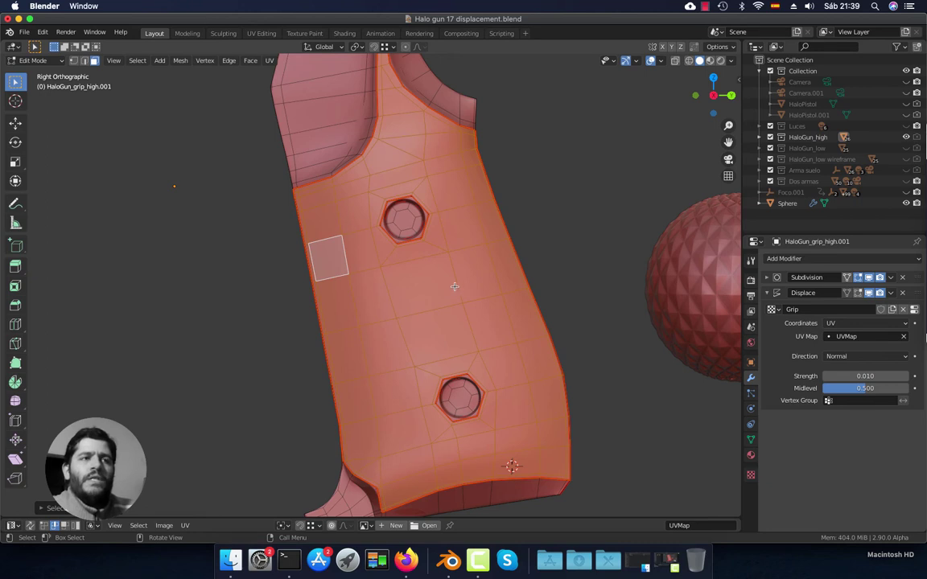
pyautogui.click(44, 509)
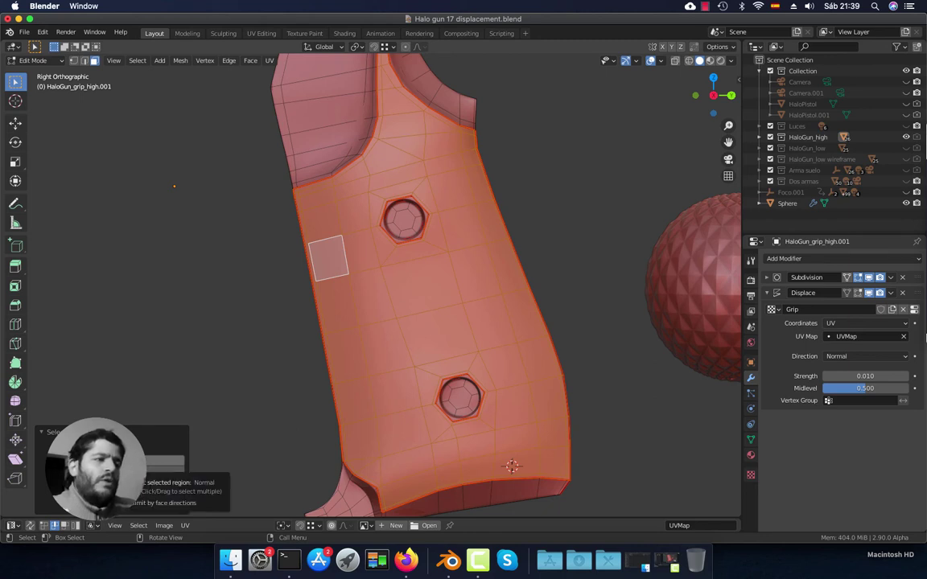
pyautogui.click(165, 482)
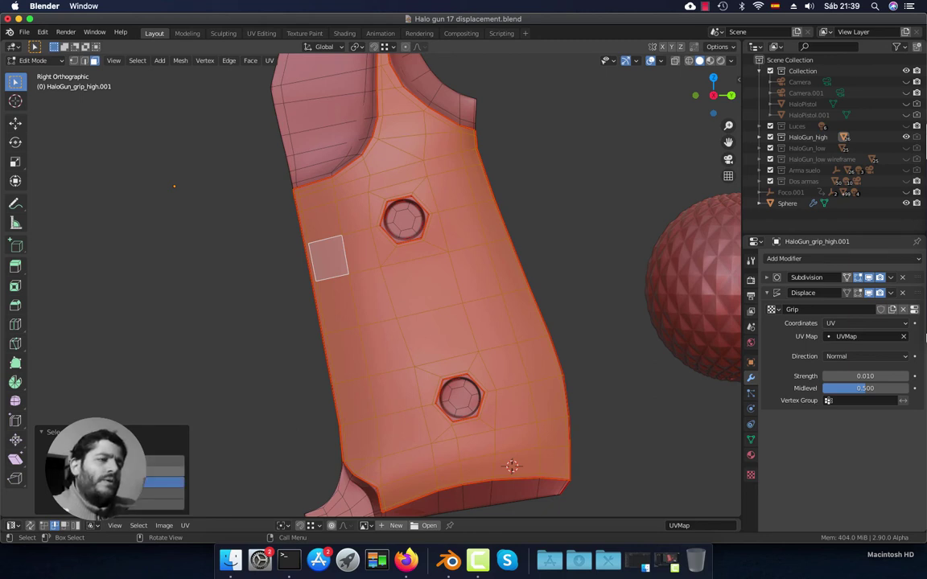
# Try other delimit options for the linked selection on the grip, ending with Normal.
pyautogui.hotkey('alt', 'z')
pyautogui.hotkey('alt', 'z')
pyautogui.hotkey('alt', 'z')
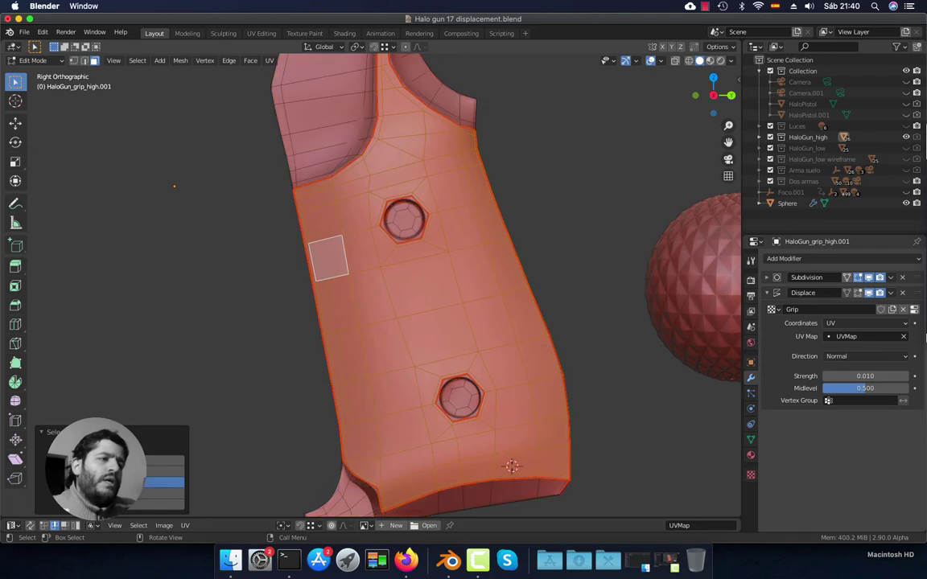
pyautogui.hotkey('alt', 'z')
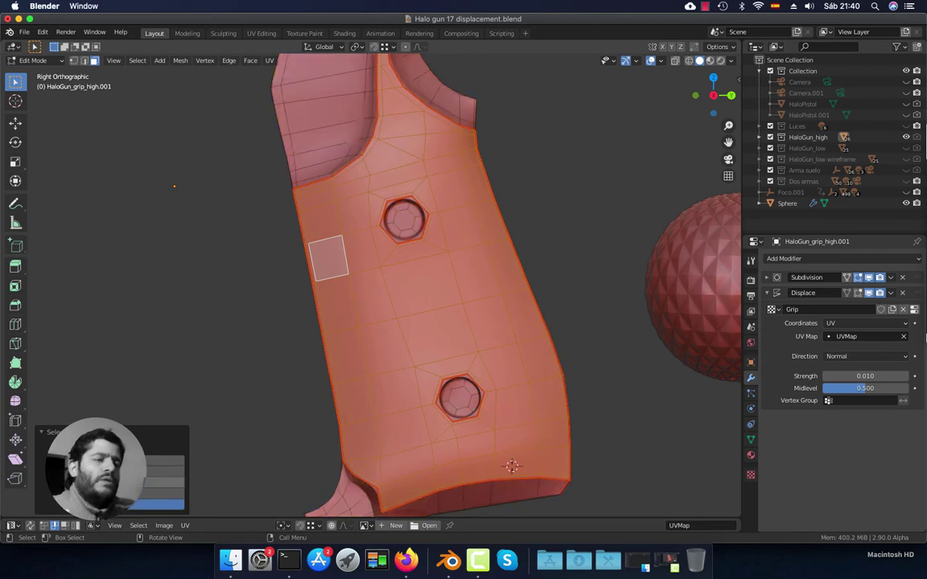
pyautogui.hotkey('alt', 'z')
pyautogui.hotkey('alt', 'z')
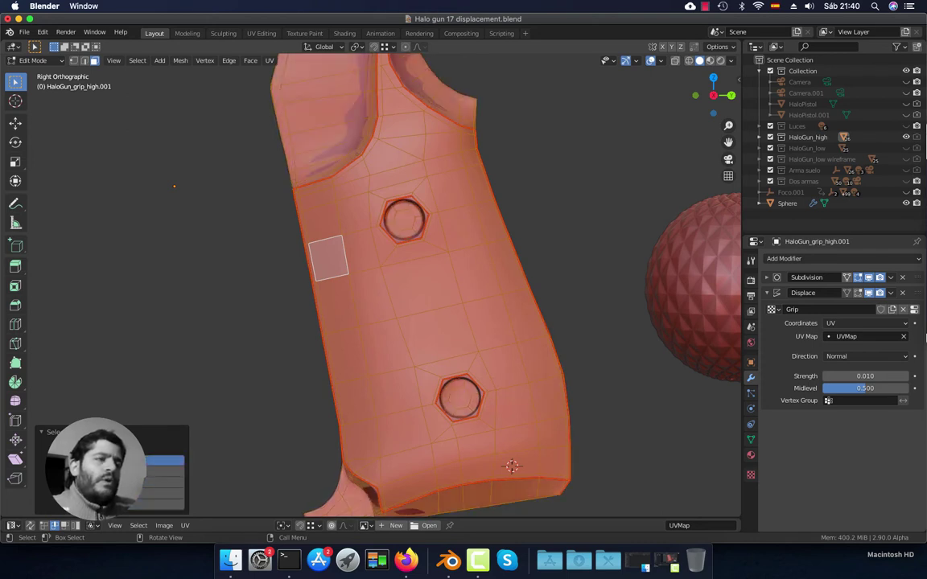
pyautogui.hotkey('alt', 'z')
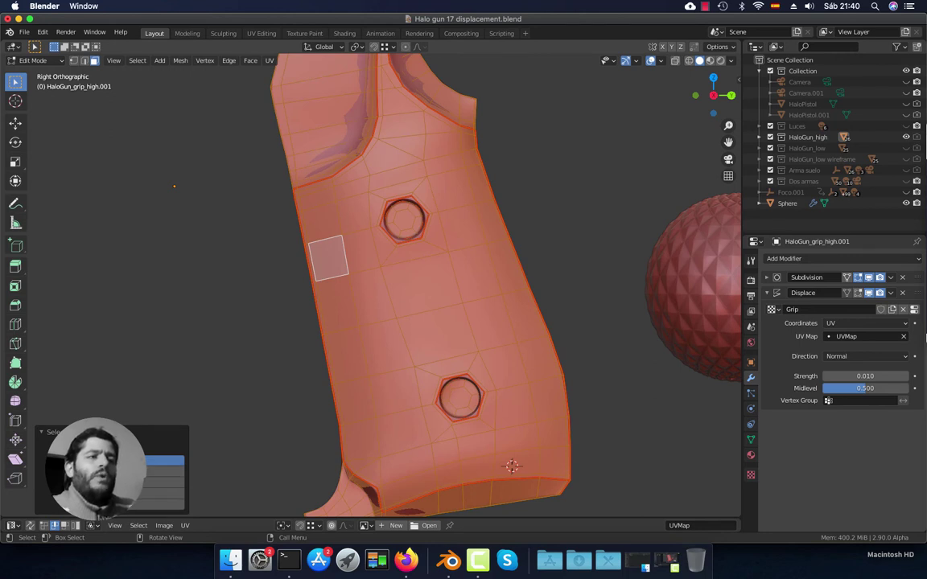
pyautogui.hotkey('alt', 'z')
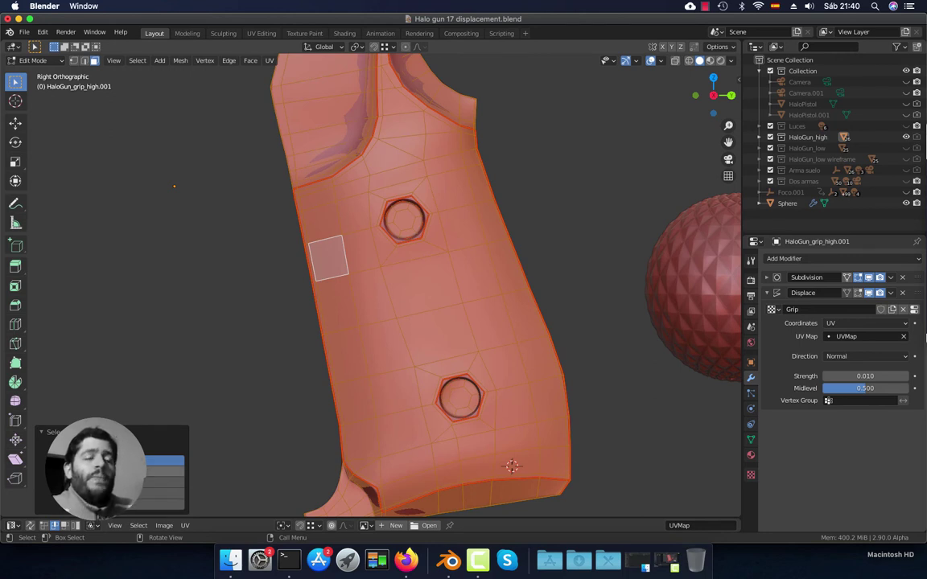
pyautogui.hotkey('alt', 'z')
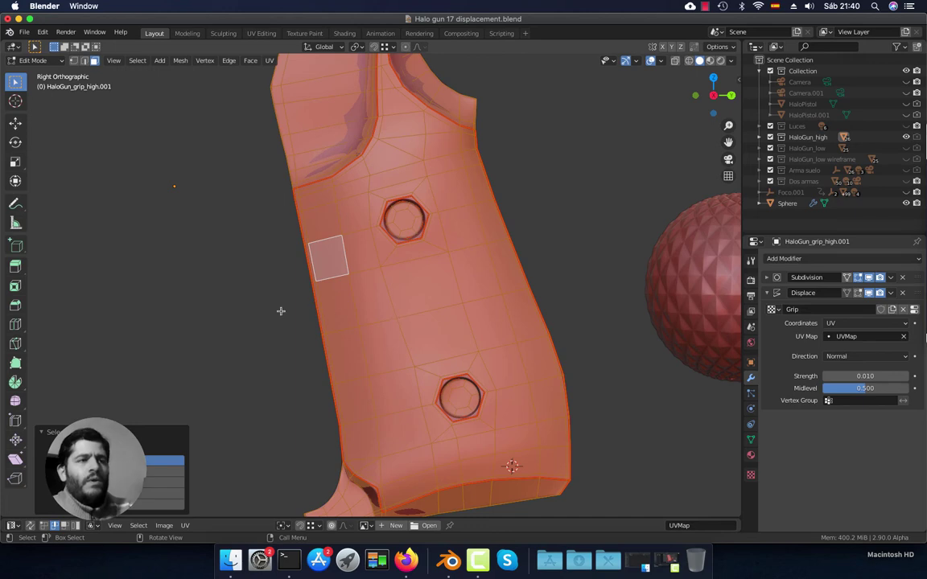
# Clear the selection and reselect the grip side's linked faces, changing the delimit option to Seam.
pyautogui.hotkey('alt', 'a')
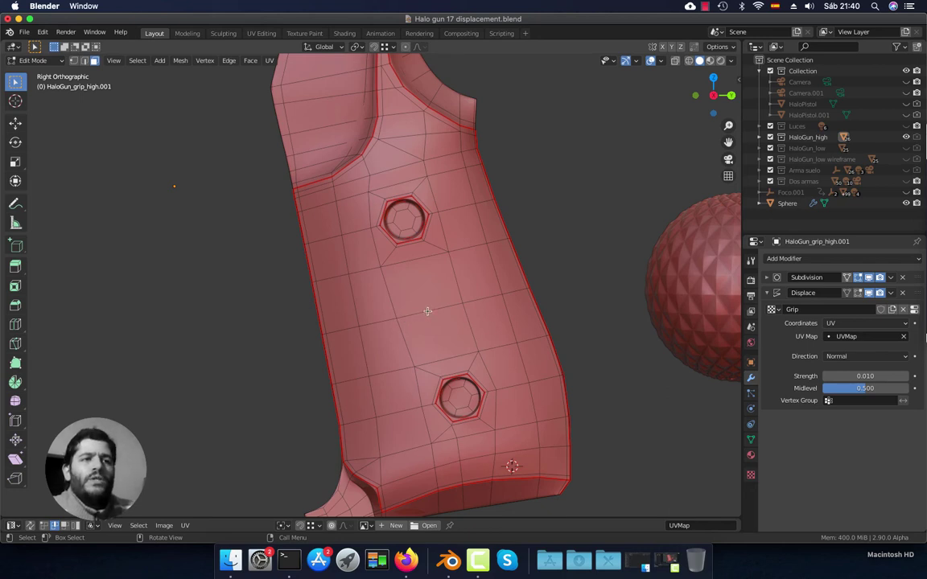
pyautogui.press('a')
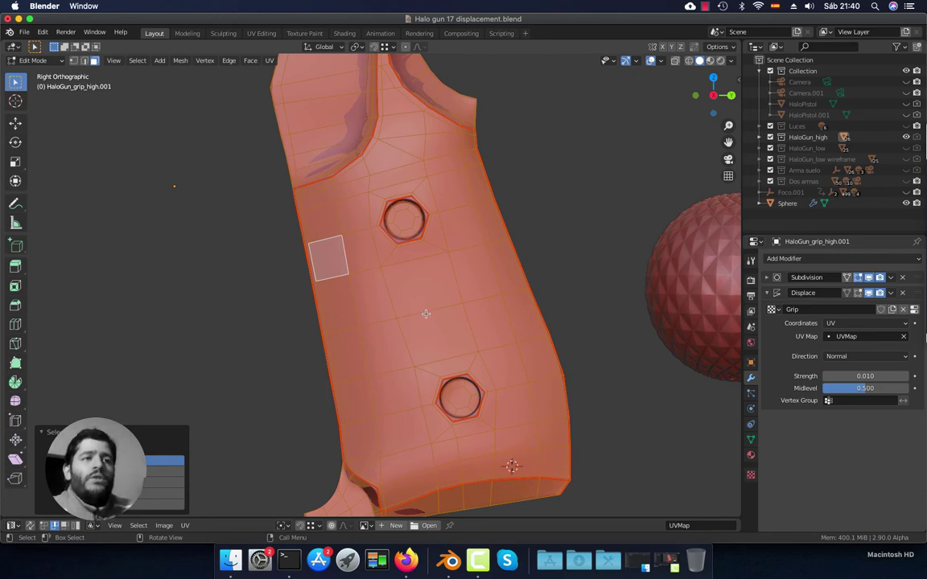
pyautogui.scroll(-2, 426, 314)
pyautogui.moveTo(425, 314); pyautogui.dragTo(434, 292, button='middle')
pyautogui.scroll(3, 415, 288)
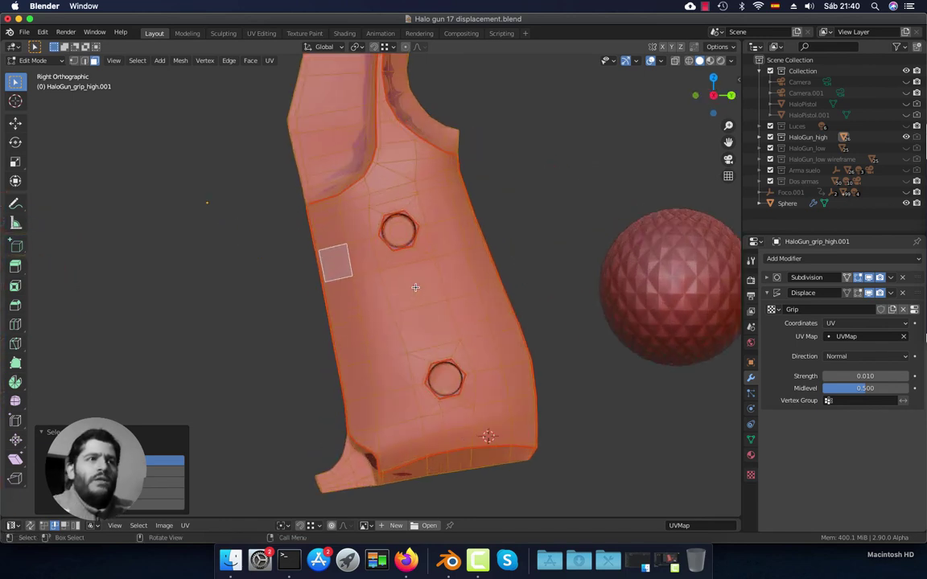
pyautogui.press('Tab')
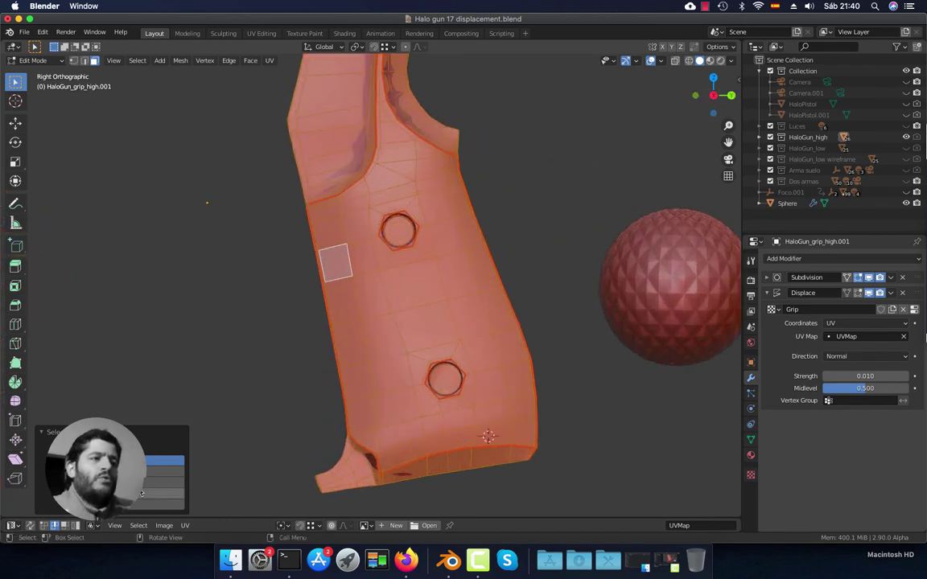
pyautogui.press('Tab')
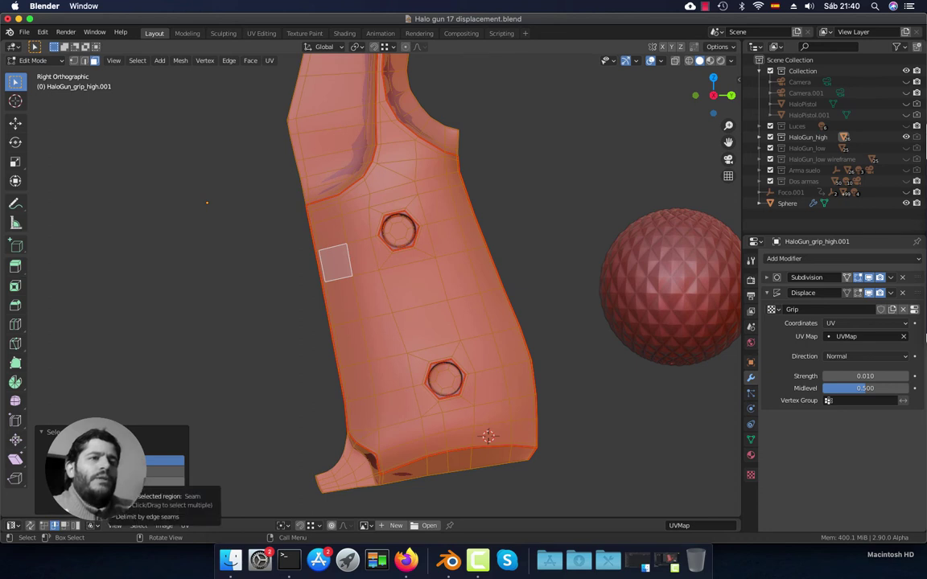
pyautogui.click(165, 482)
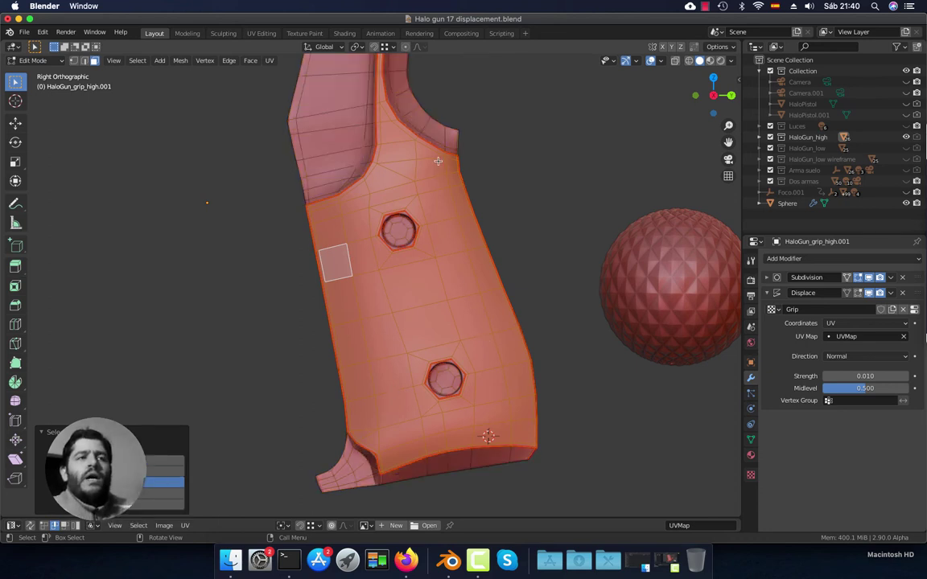
# Examine the seam-delimited face selection on the grip's side panel from several angles and in the right orthographic view.
pyautogui.press('l')
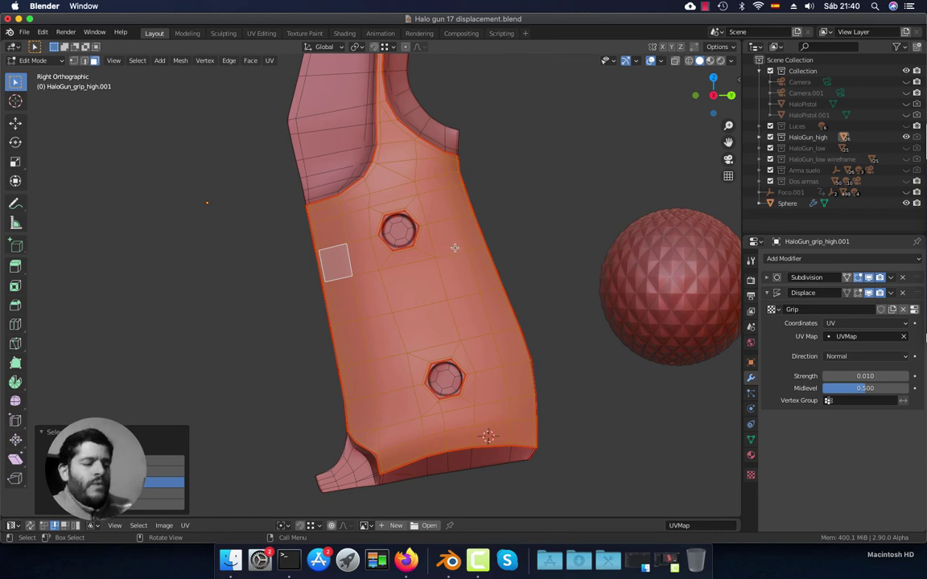
pyautogui.moveTo(407, 223); pyautogui.dragTo(434, 183, button='middle')
pyautogui.moveTo(339, 95); pyautogui.dragTo(366, 162, button='middle')
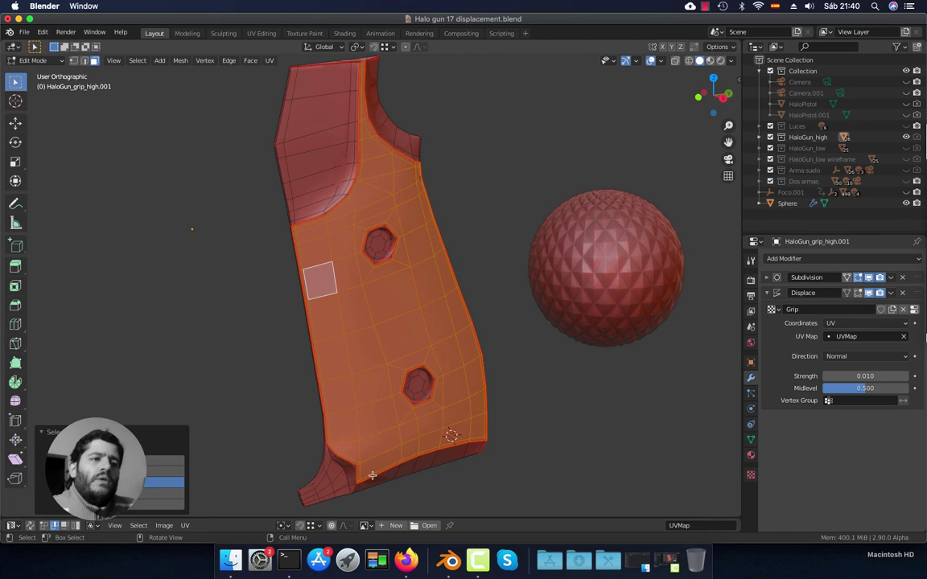
pyautogui.moveTo(416, 381); pyautogui.dragTo(435, 391, button='middle')
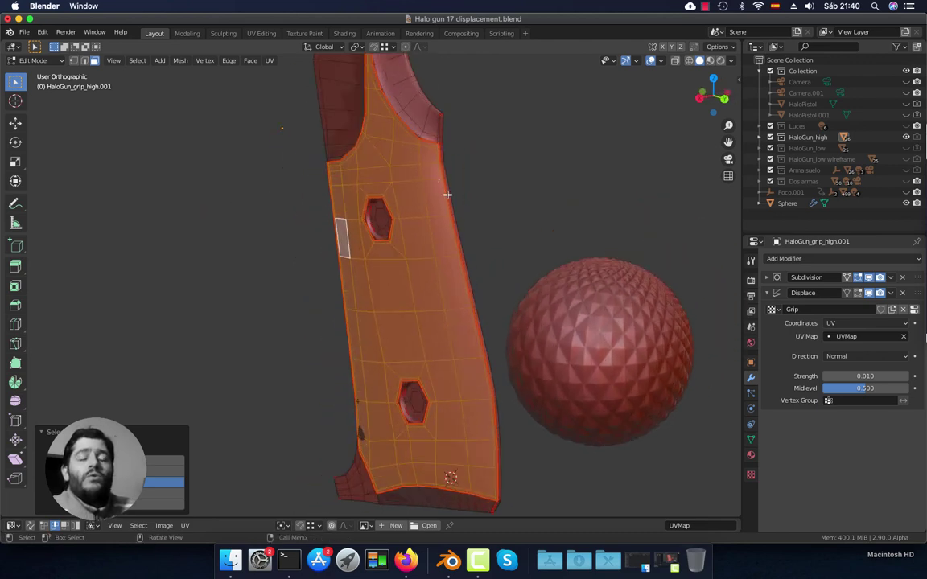
pyautogui.moveTo(311, 238); pyautogui.dragTo(383, 259, button='middle')
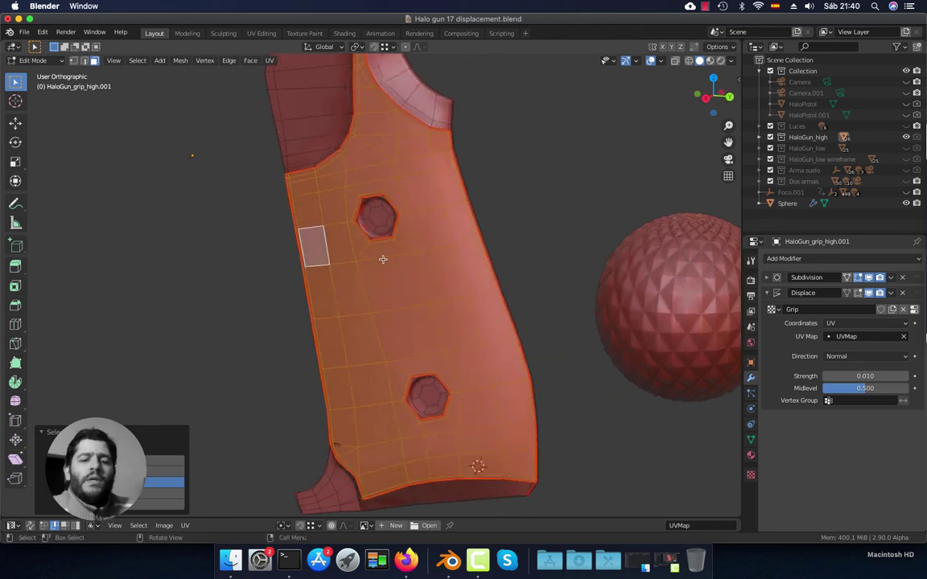
pyautogui.press('KP_3')
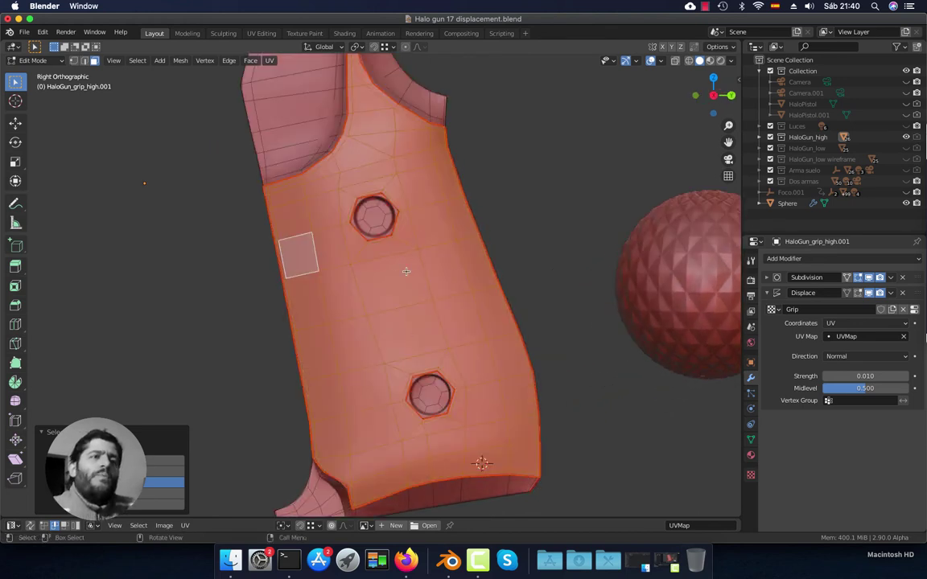
pyautogui.keyDown('shift'); pyautogui.moveTo(366, 246); pyautogui.dragTo(378, 291, button='middle'); pyautogui.keyUp('shift')
pyautogui.keyDown('shift'); pyautogui.scroll(3, 400, 243); pyautogui.keyUp('shift')
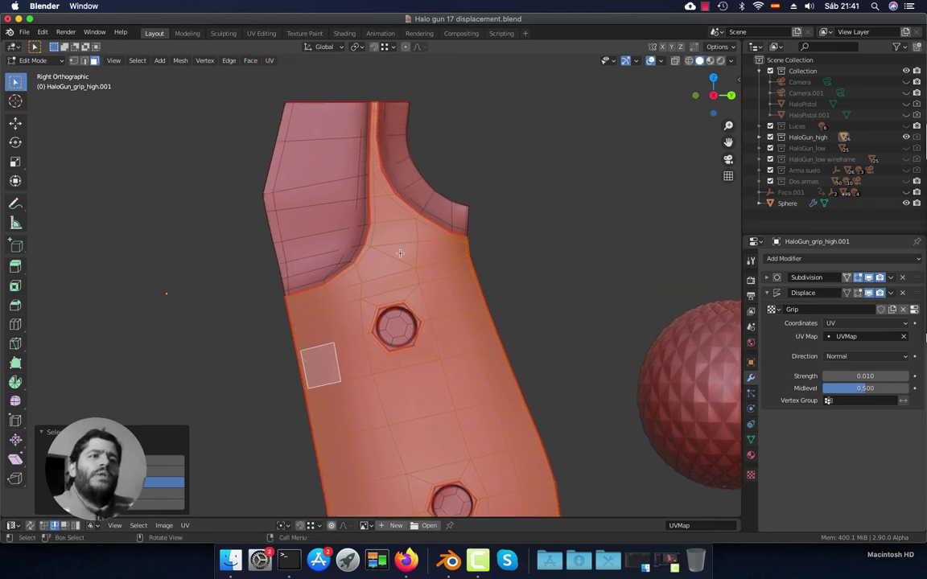
pyautogui.keyDown('shift'); pyautogui.scroll(-5, 415, 280); pyautogui.keyUp('shift')
pyautogui.keyDown('shift'); pyautogui.scroll(2, 414, 280); pyautogui.keyUp('shift')
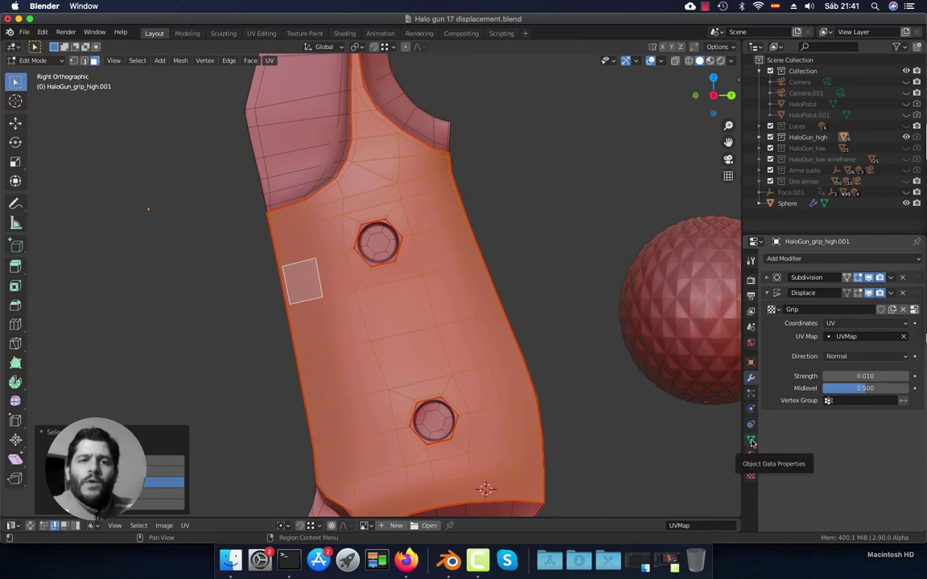
# Add a vertex group to the grip mesh and name it Grip.
pyautogui.click(751, 442)
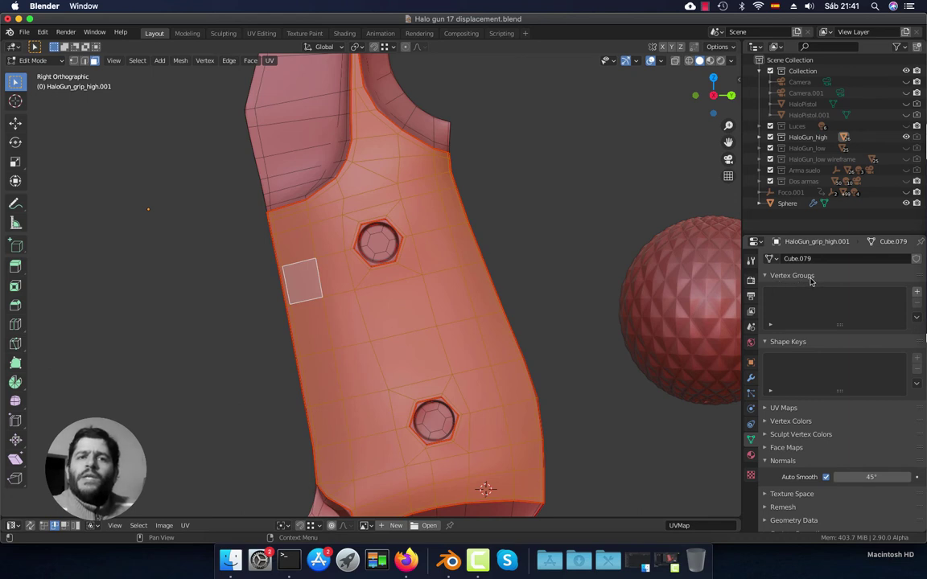
pyautogui.click(774, 341)
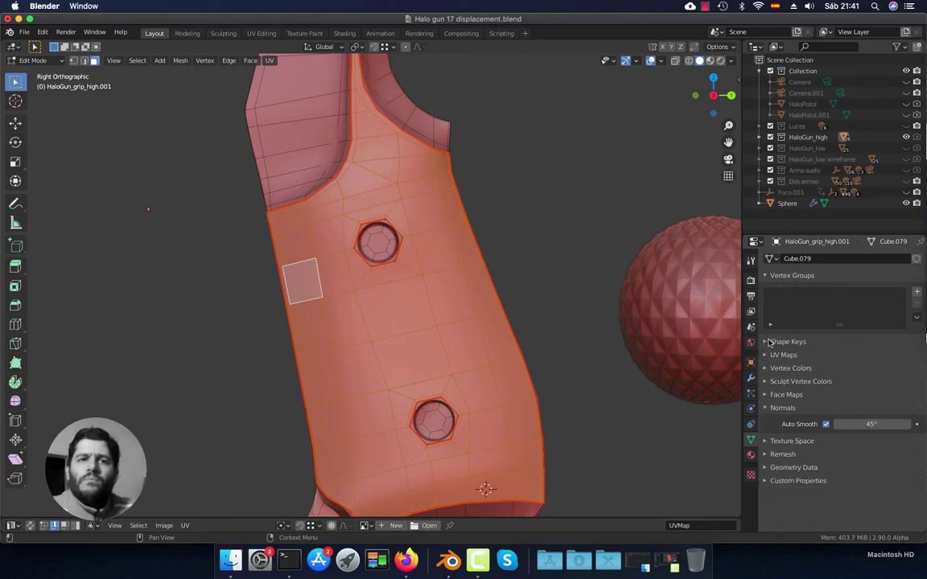
pyautogui.moveTo(844, 235); pyautogui.dragTo(844, 209)
pyautogui.click(769, 382)
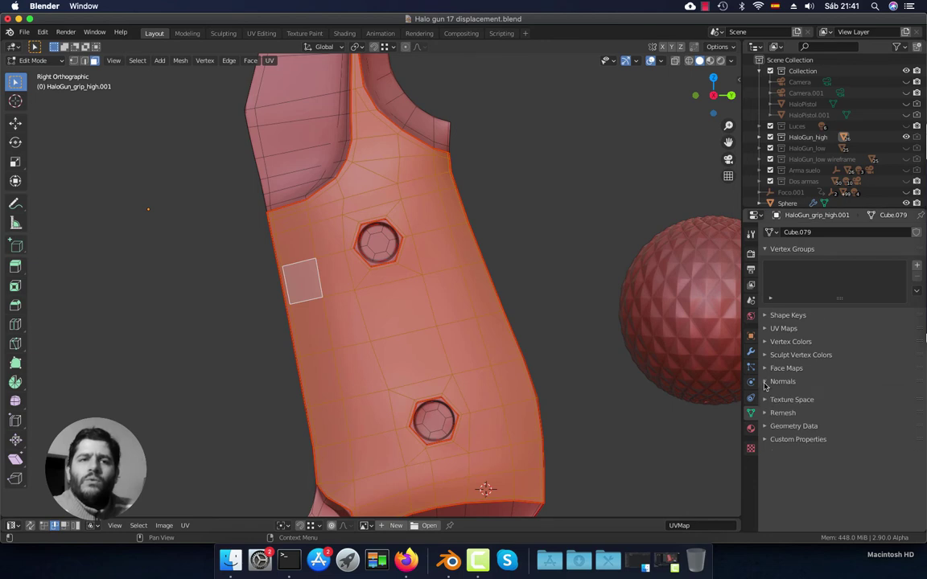
pyautogui.click(917, 268)
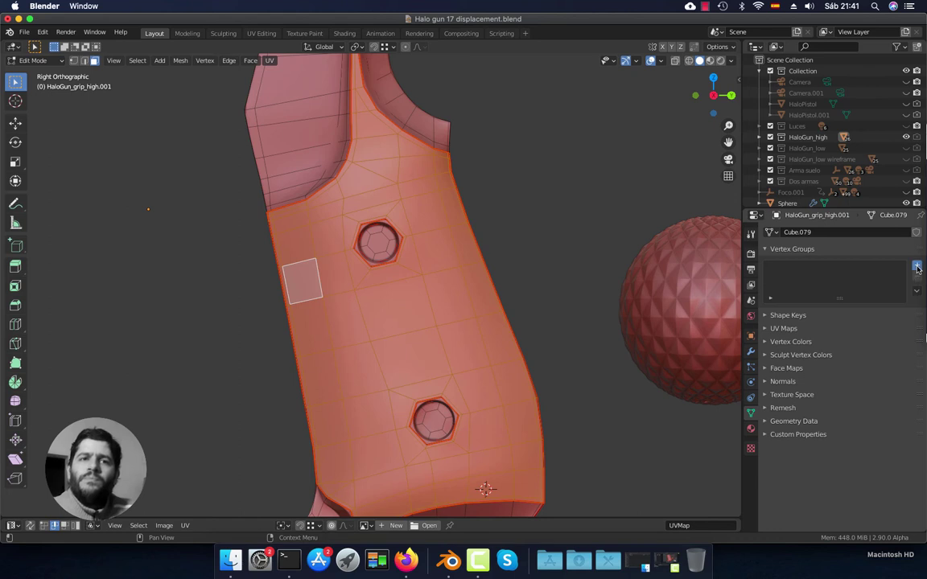
pyautogui.doubleClick(791, 270)
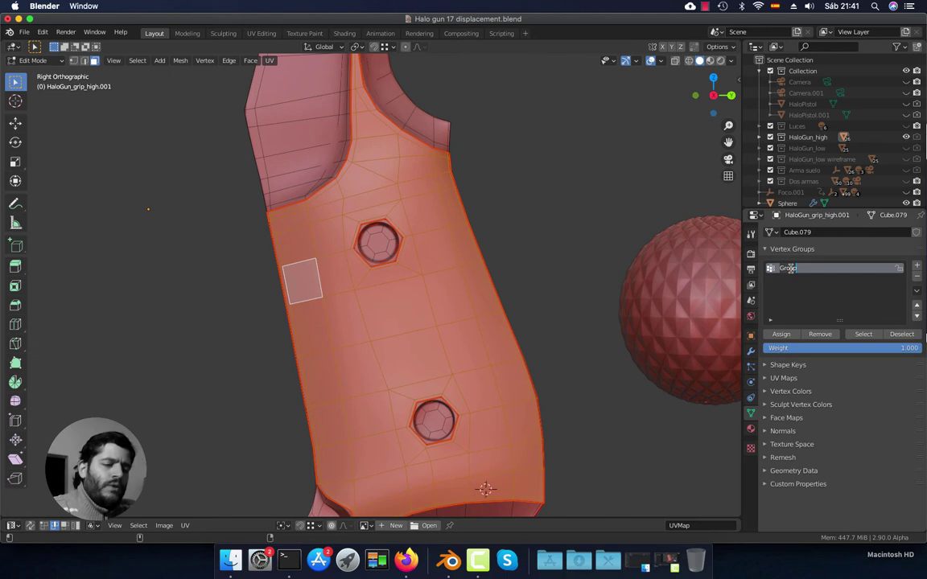
pyautogui.press('BackSpace')
pyautogui.press('BackSpace')
pyautogui.press('BackSpace')
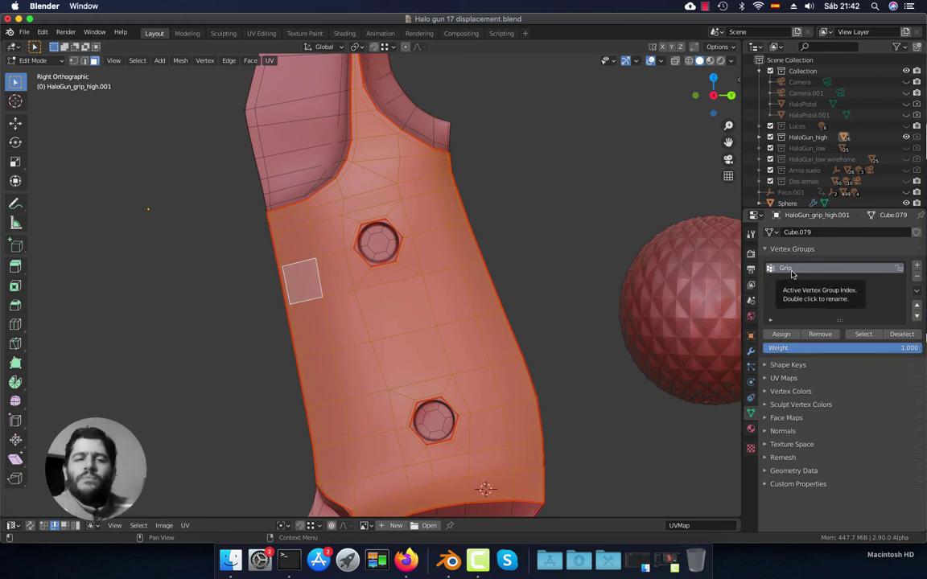
# Assign the selected side faces to the Grip vertex group, then clear the selection and reselect them through the group.
pyautogui.click(783, 335)
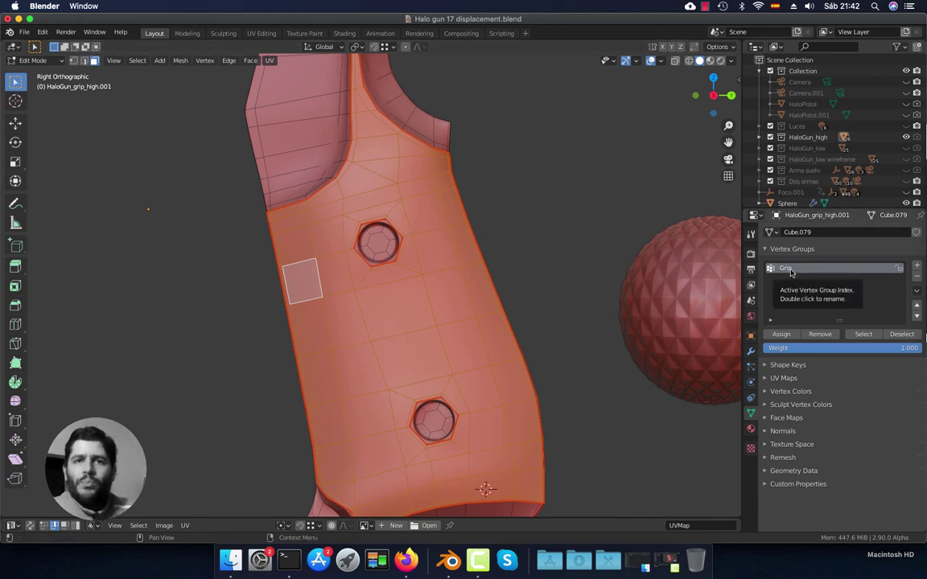
pyautogui.click(556, 237)
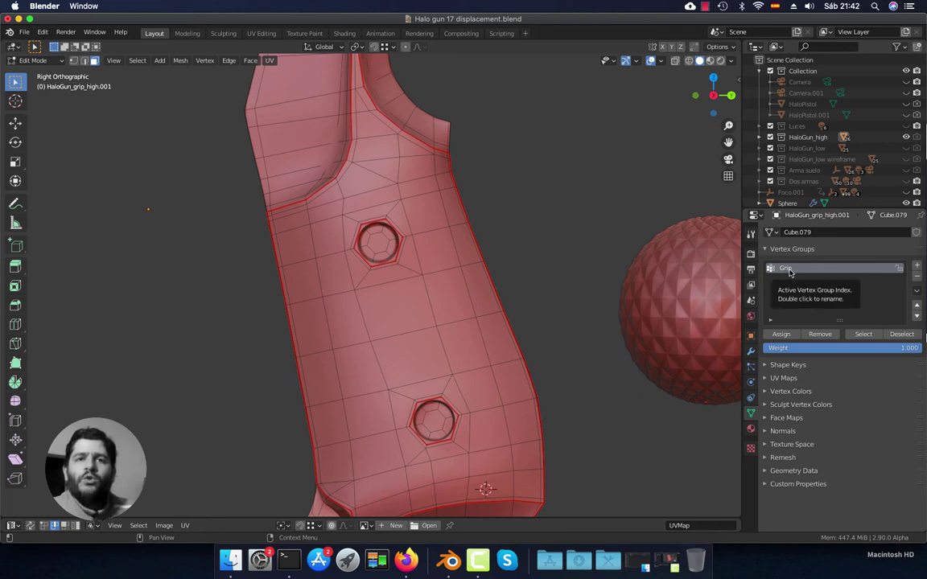
pyautogui.click(862, 334)
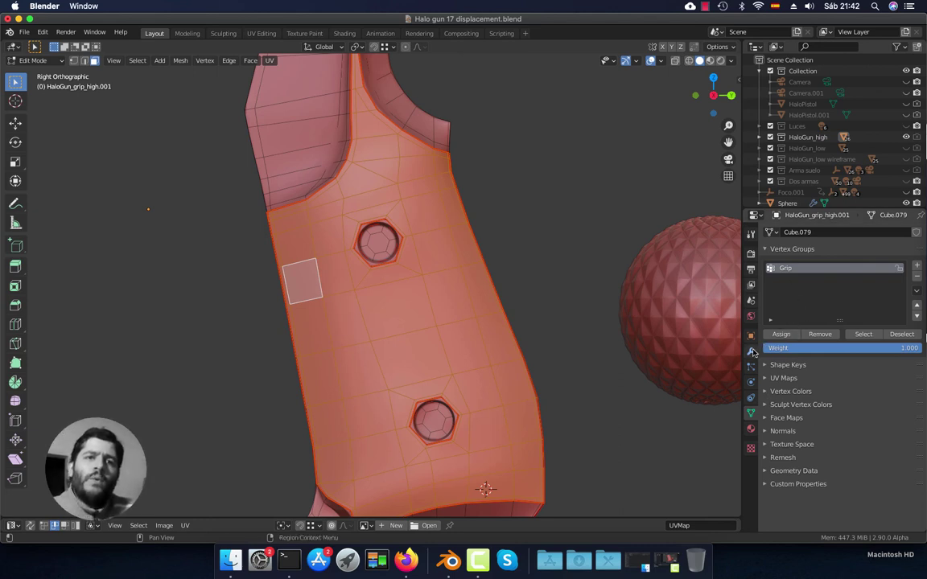
# Limit the grip's Displace modifier to the Grip vertex group.
pyautogui.click(750, 352)
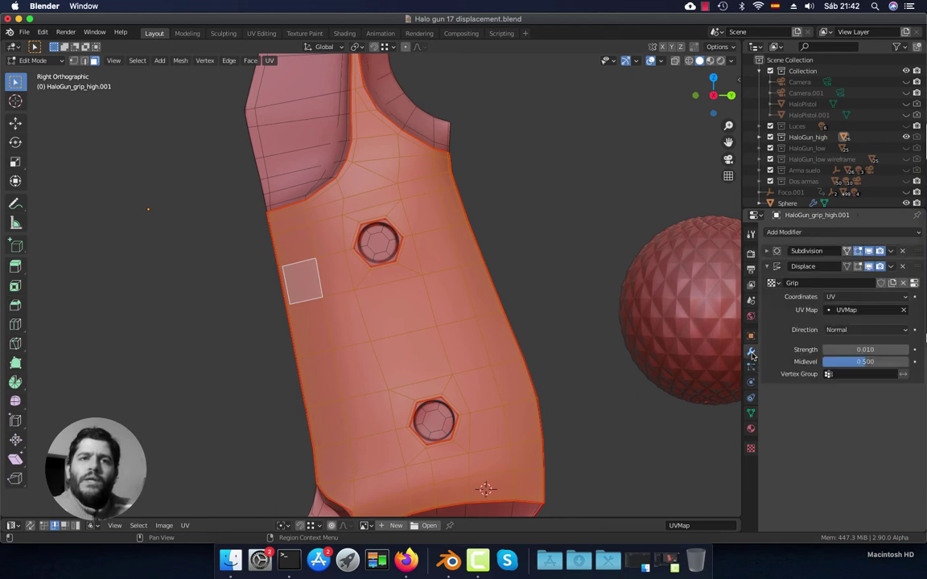
pyautogui.click(831, 375)
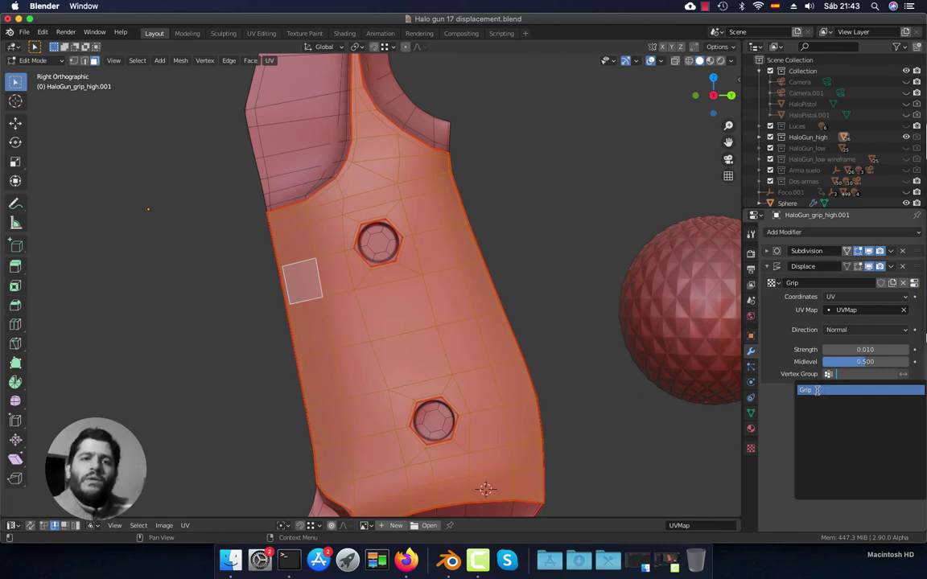
pyautogui.click(816, 390)
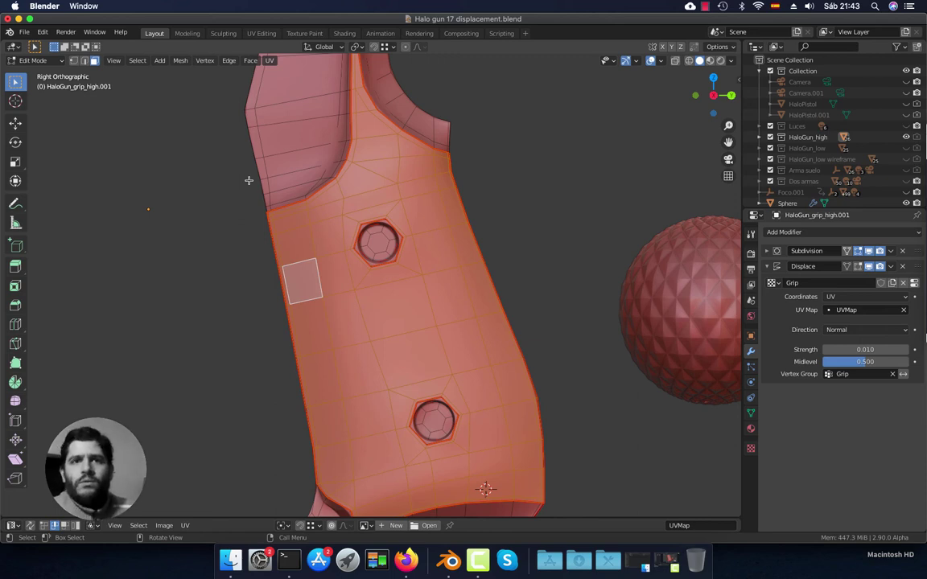
# Switch the grip to Object Mode and examine the displaced relief on its side.
pyautogui.click(62, 63)
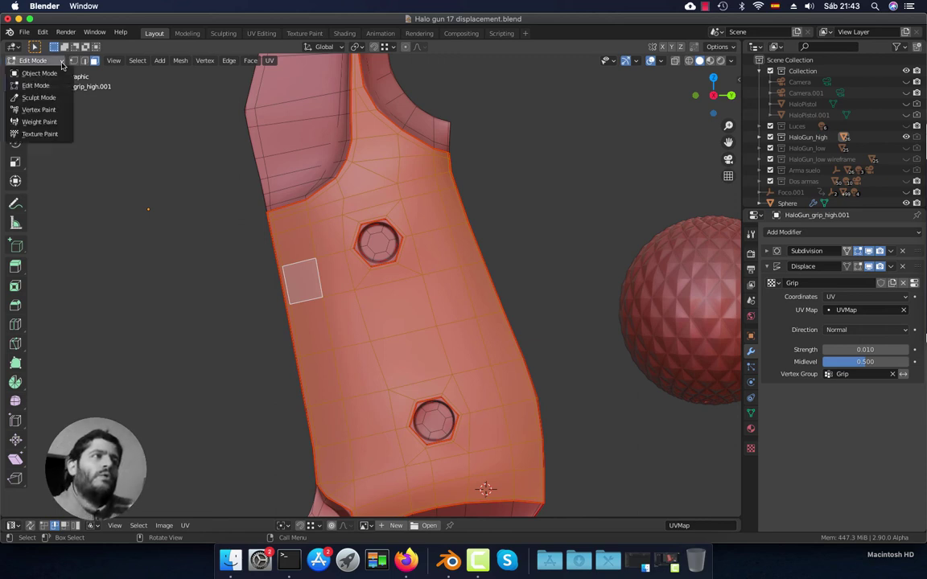
pyautogui.click(52, 63)
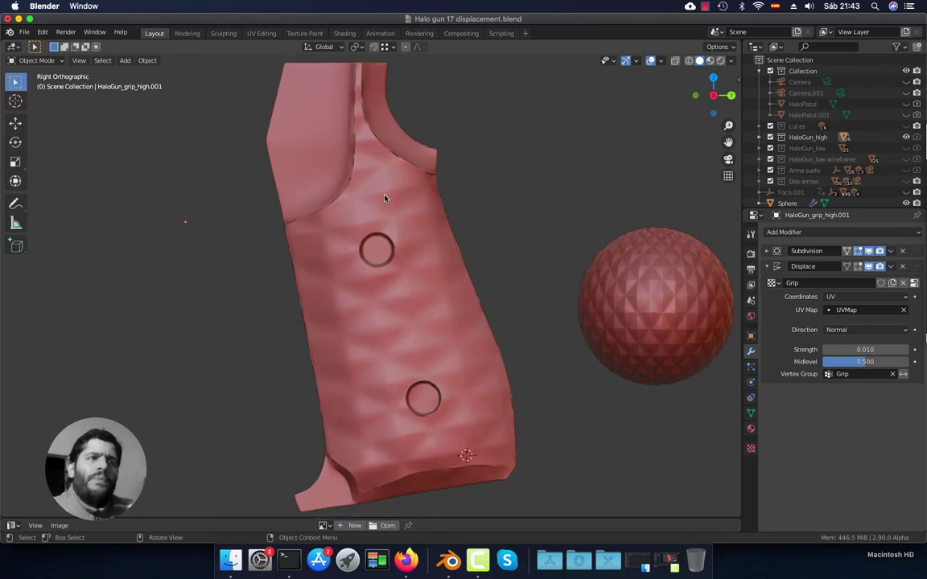
pyautogui.moveTo(362, 270); pyautogui.dragTo(376, 190, button='middle')
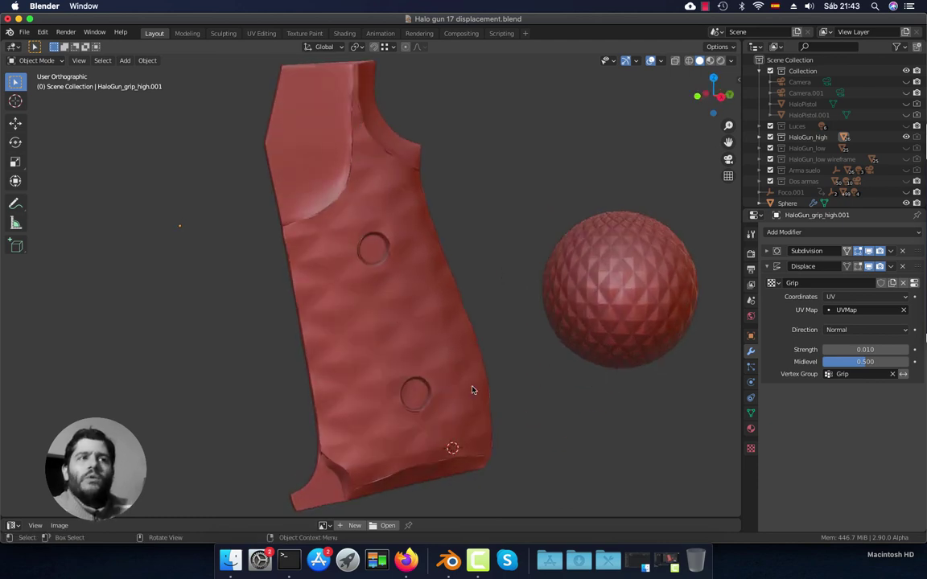
pyautogui.keyDown('alt'); pyautogui.moveTo(424, 300); pyautogui.dragTo(392, 296, button='middle'); pyautogui.keyUp('alt')
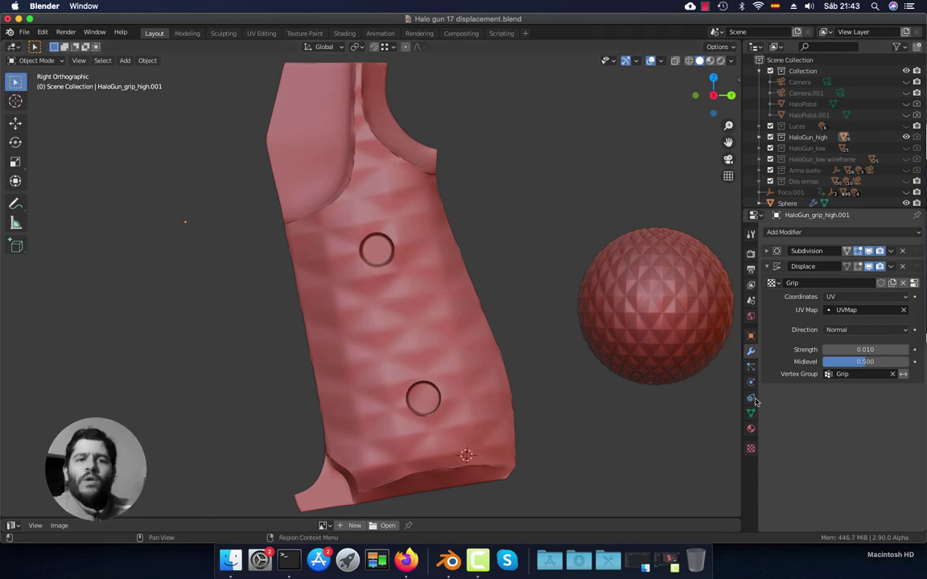
# Select the grip and set its Grip image texture's mapping repeat to 4 in both X and Y.
pyautogui.click(459, 311)
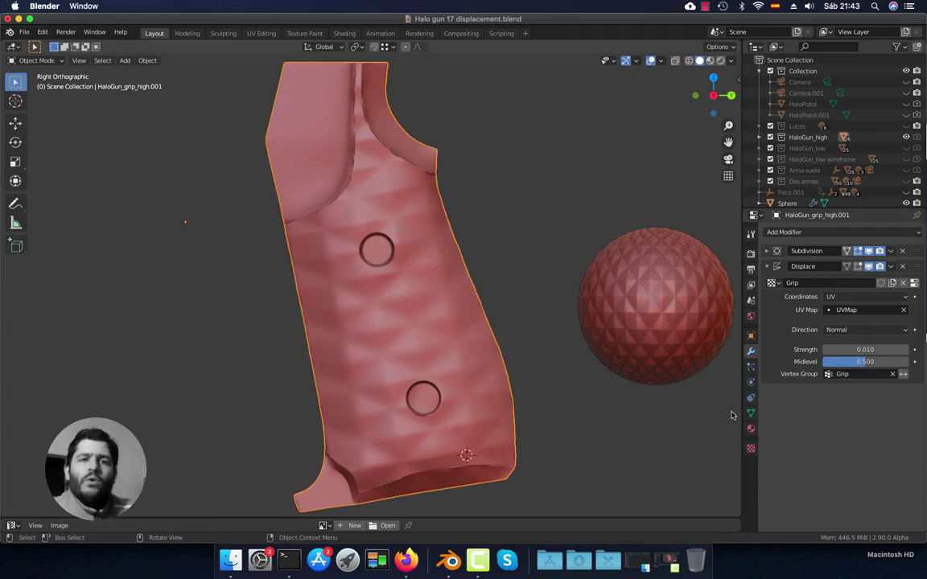
pyautogui.click(751, 451)
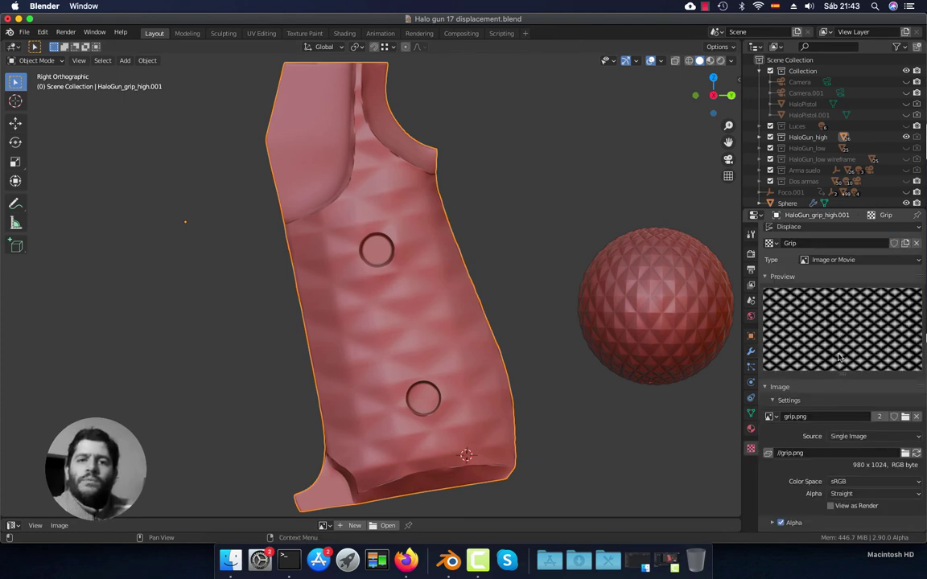
pyautogui.scroll(-5, 839, 358)
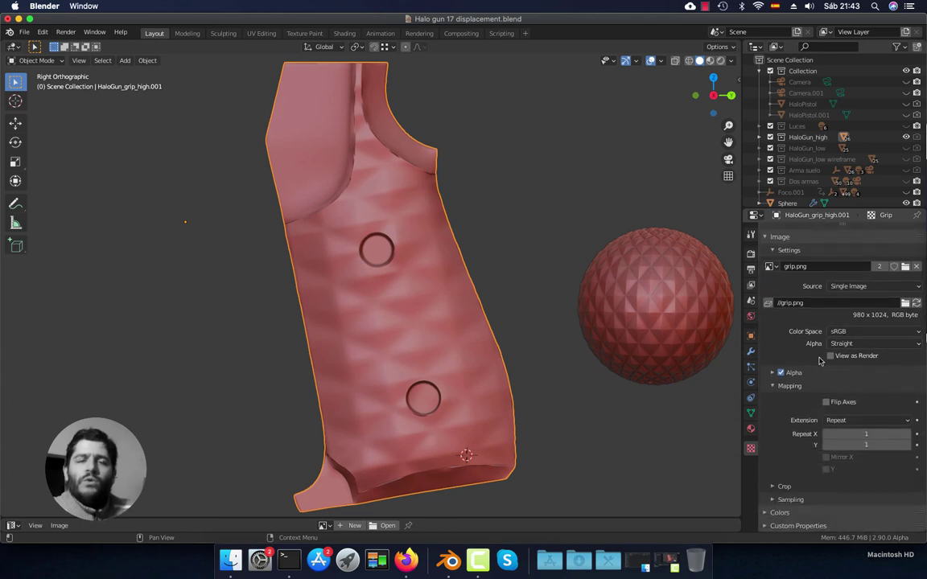
pyautogui.click(774, 387)
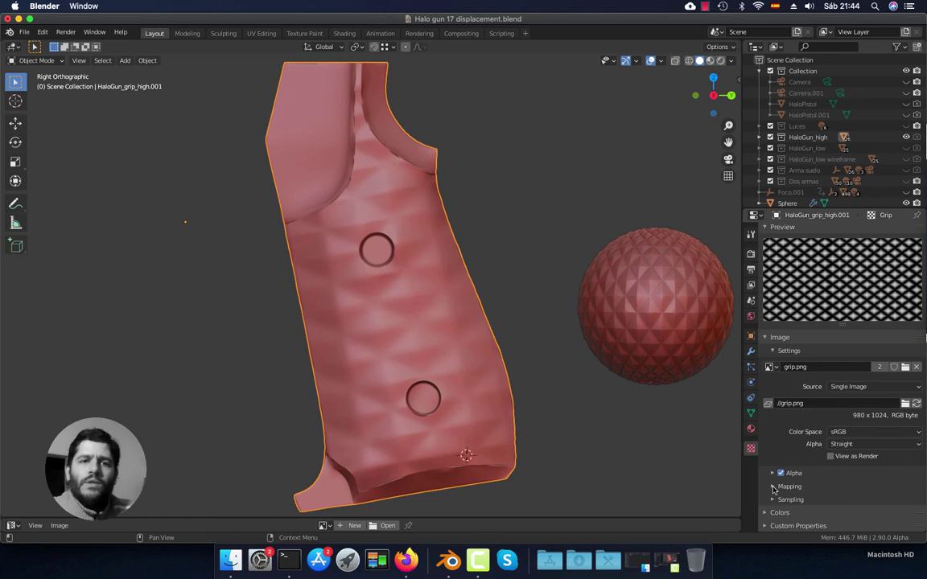
pyautogui.click(773, 487)
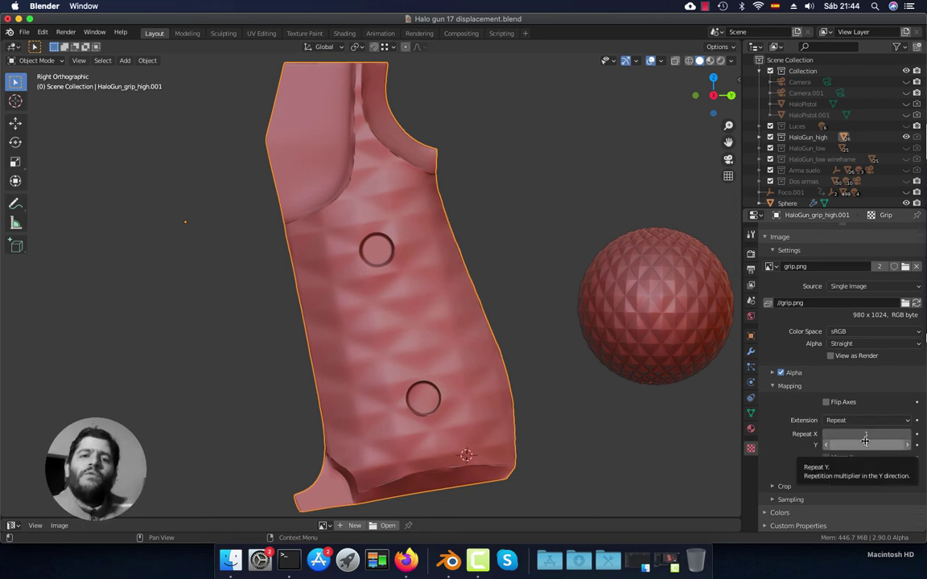
pyautogui.moveTo(865, 446); pyautogui.dragTo(865, 440)
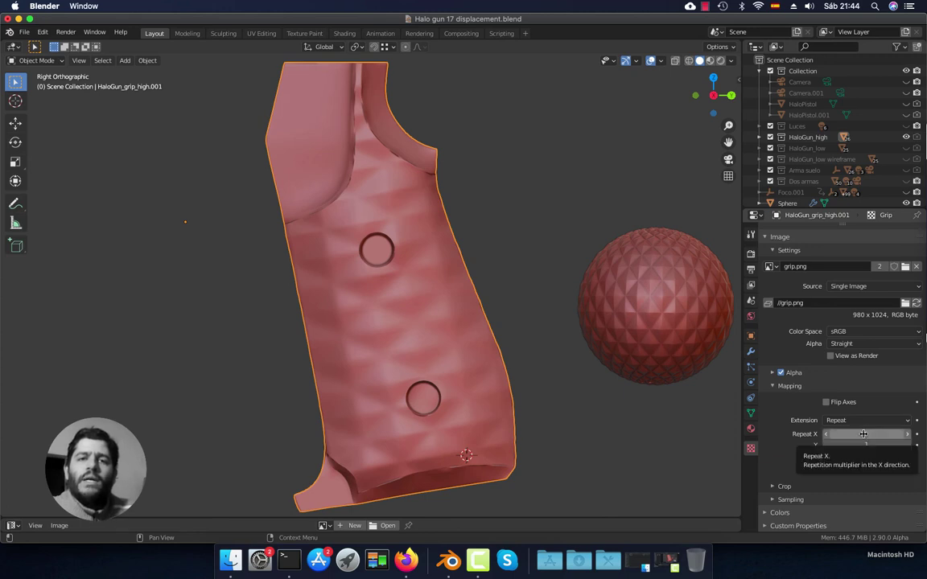
pyautogui.click(863, 434)
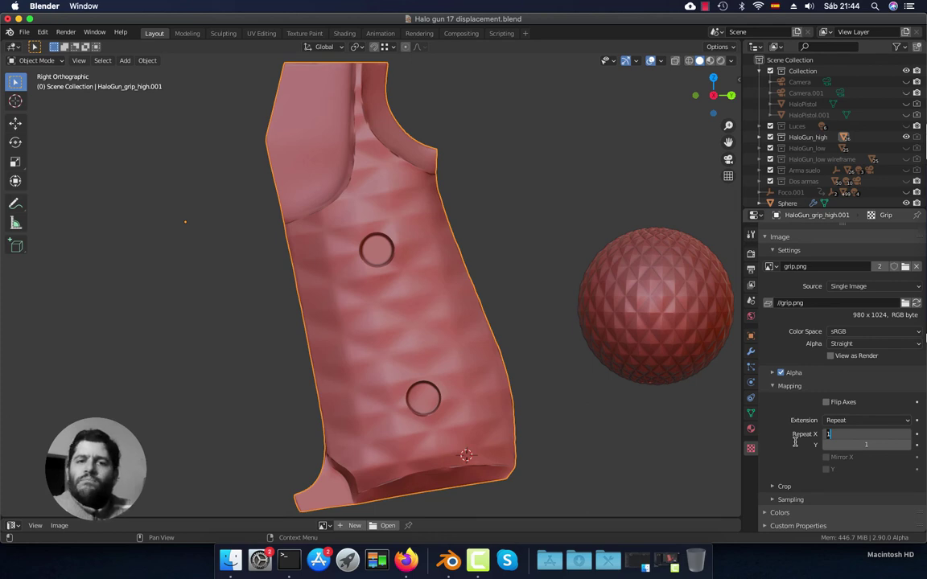
pyautogui.press('Return')
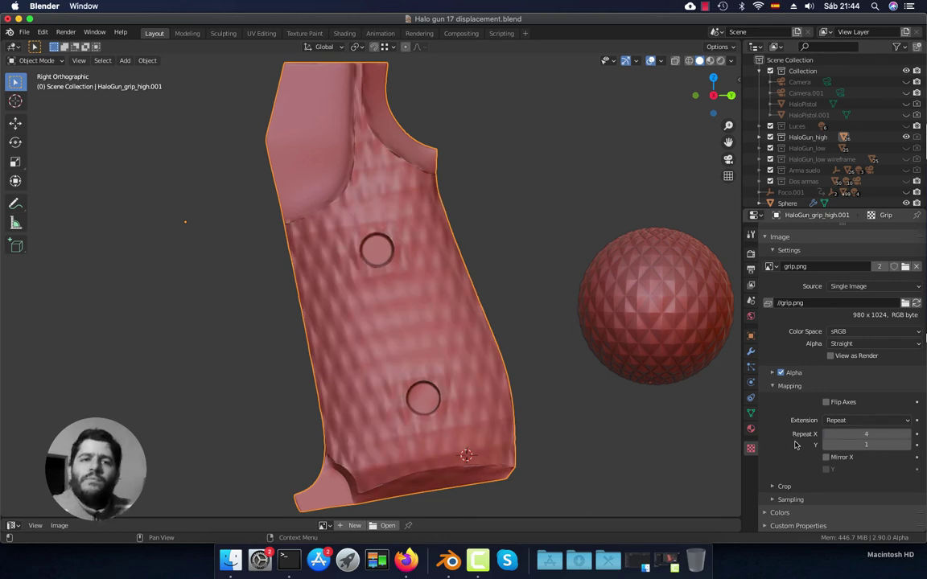
pyautogui.click(866, 446)
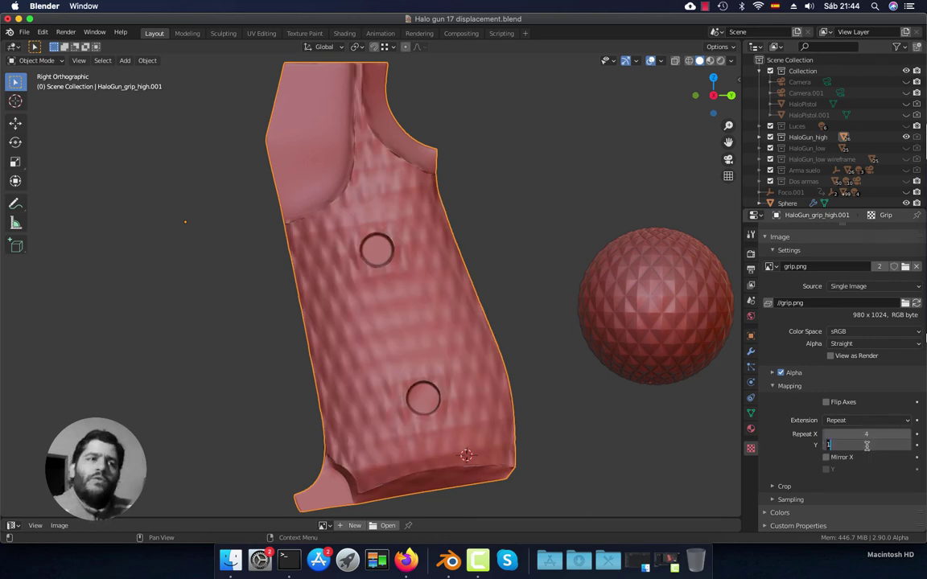
pyautogui.write('4')
pyautogui.press('Return')
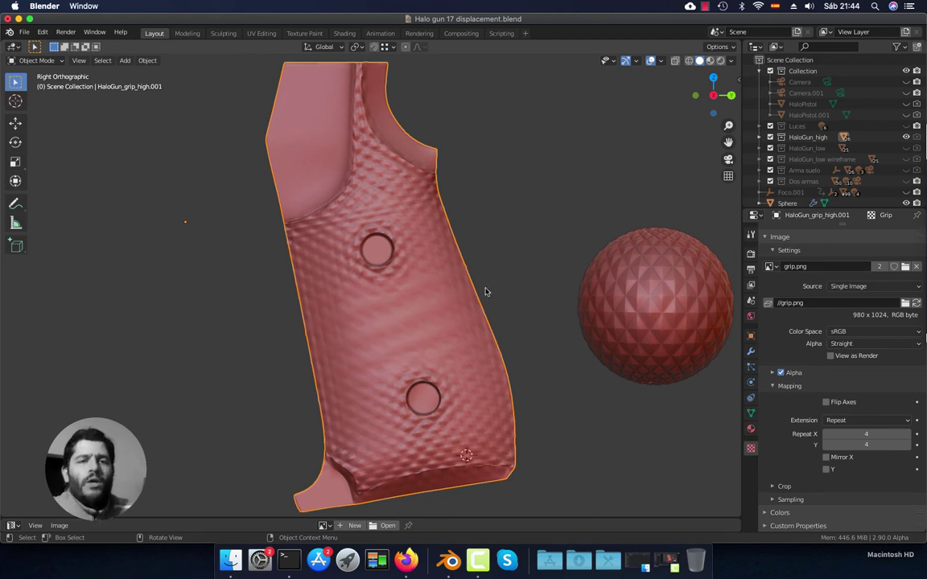
# Raise the grip's Subdivision modifier to 6 viewport levels.
pyautogui.click(750, 352)
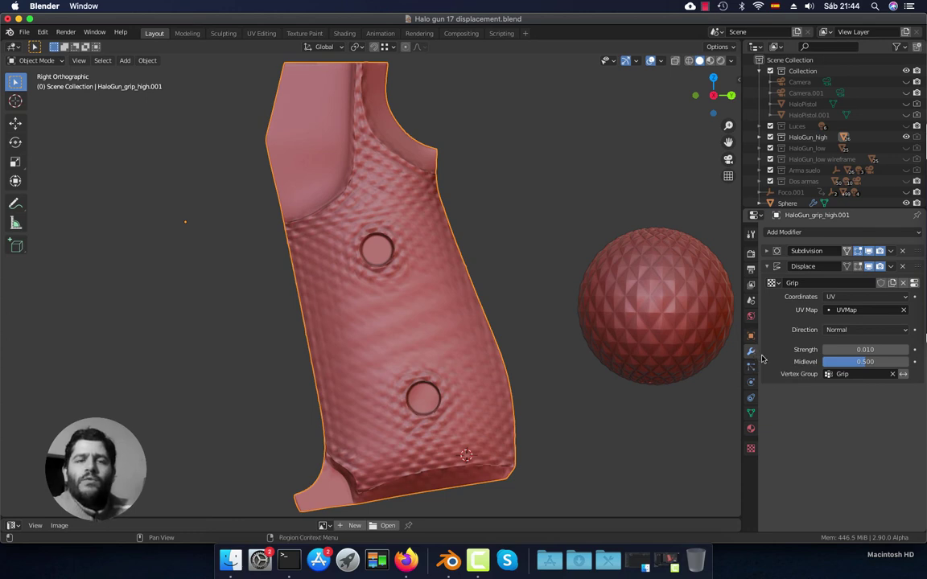
pyautogui.click(768, 251)
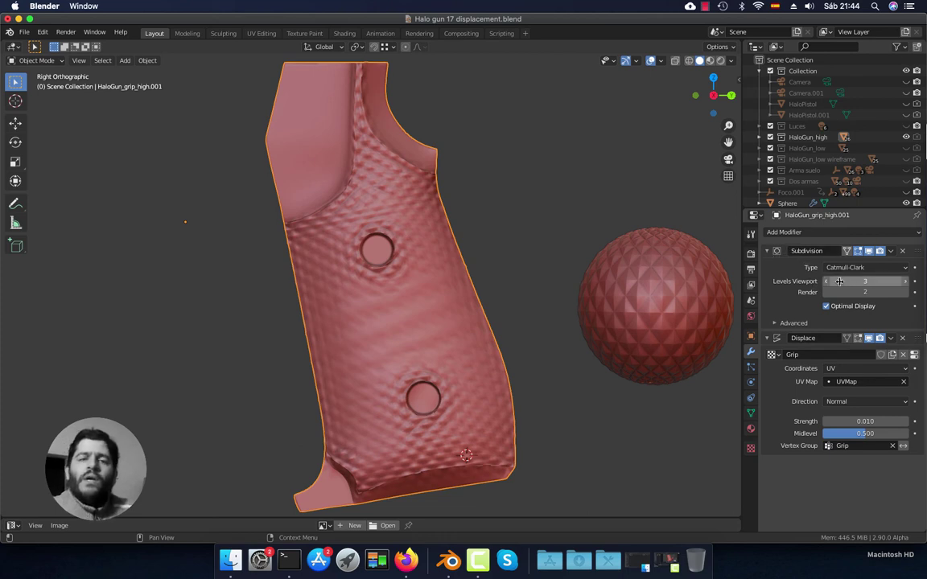
pyautogui.click(905, 282)
pyautogui.click(905, 281)
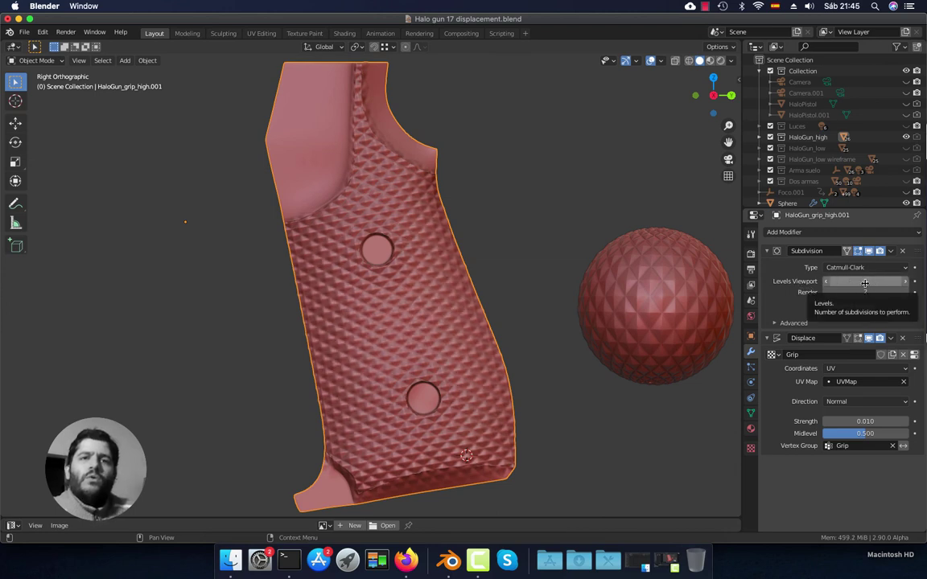
pyautogui.click(905, 282)
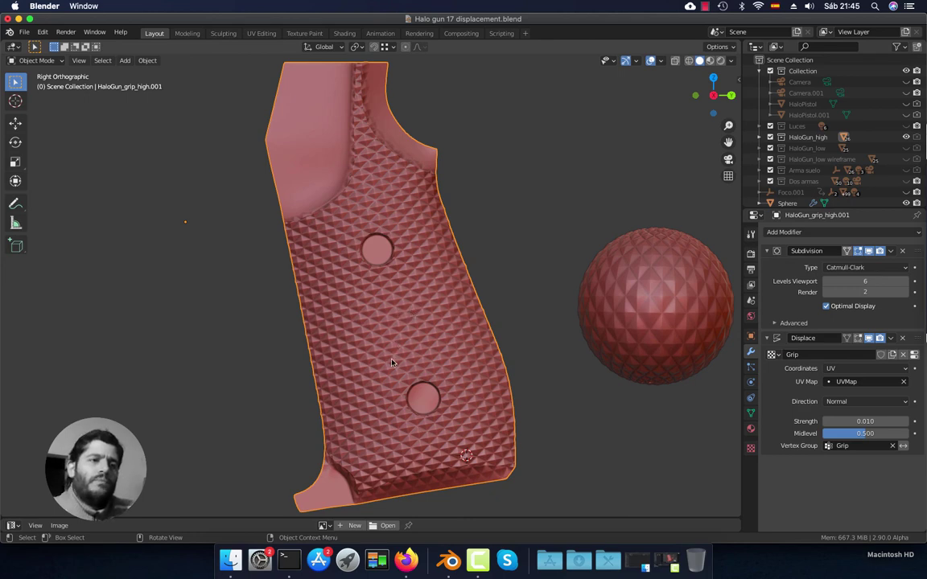
# Inspect the relief depth from the grip's side and set the Displace strength to 0.005.
pyautogui.moveTo(392, 363); pyautogui.dragTo(455, 368, button='middle')
pyautogui.scroll(5, 450, 366)
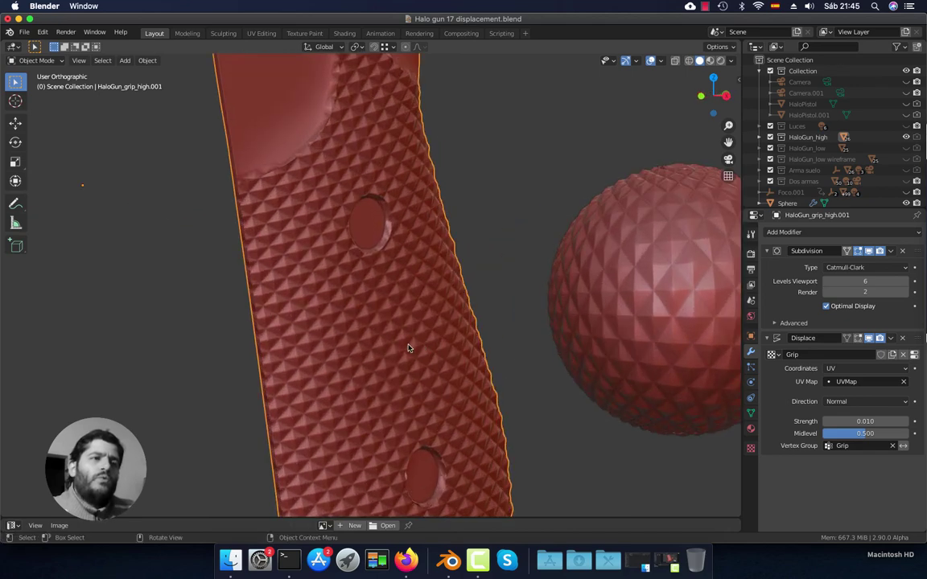
pyautogui.moveTo(405, 351); pyautogui.dragTo(374, 215, button='middle')
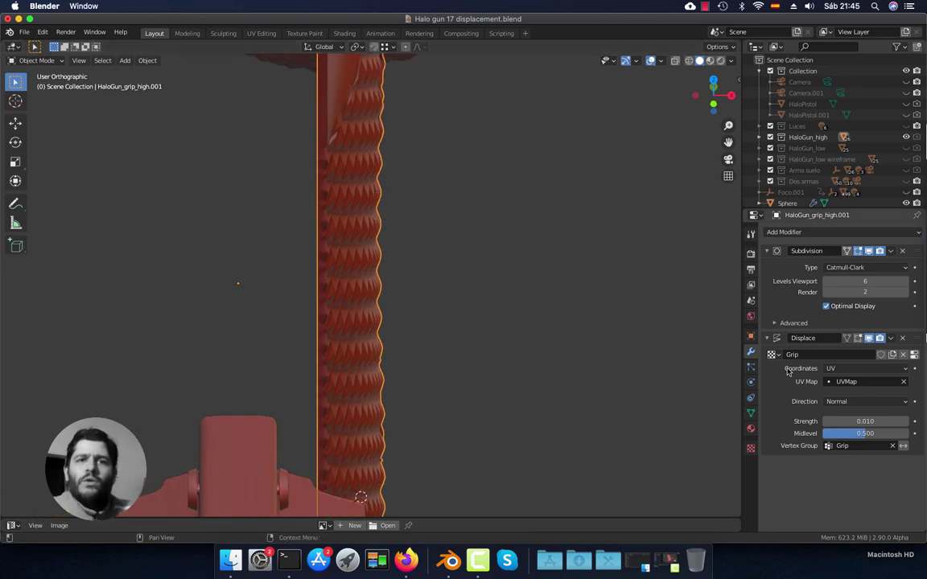
pyautogui.doubleClick(844, 420)
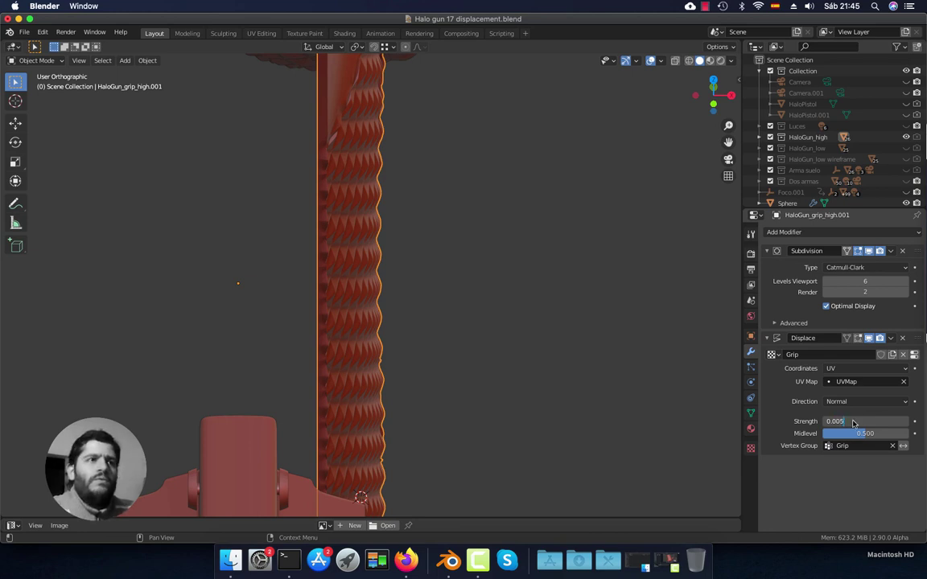
pyautogui.write('0.005')
pyautogui.press('Return')
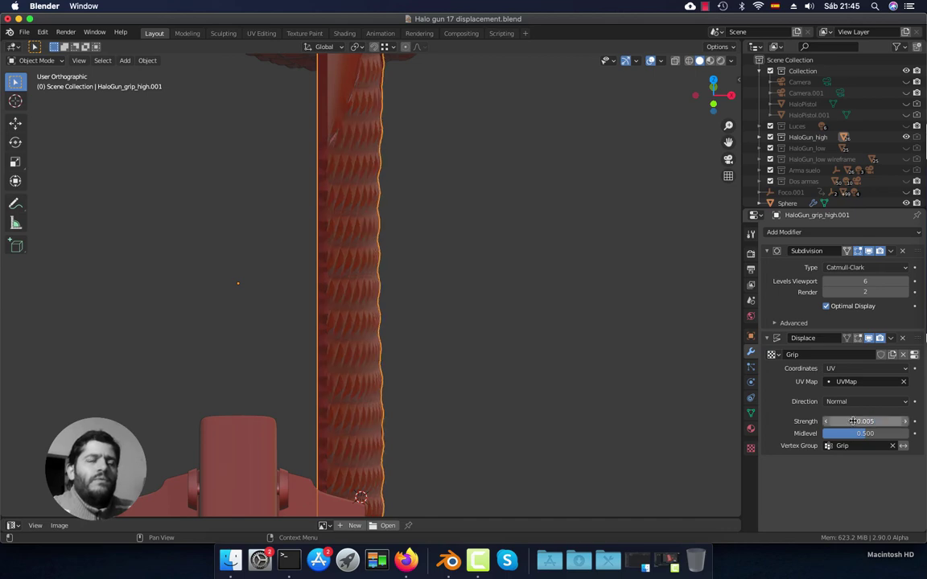
# Examine the diamond relief up close where it meets the border of the grip's smooth upper panel.
pyautogui.scroll(5, 548, 287)
pyautogui.moveTo(548, 287); pyautogui.dragTo(583, 315, button='middle')
pyautogui.scroll(-4, 433, 271)
pyautogui.keyDown('shift'); pyautogui.scroll(1, 418, 281); pyautogui.keyUp('shift')
pyautogui.scroll(4, 428, 307)
pyautogui.scroll(-2, 420, 307)
pyautogui.scroll(3, 405, 311)
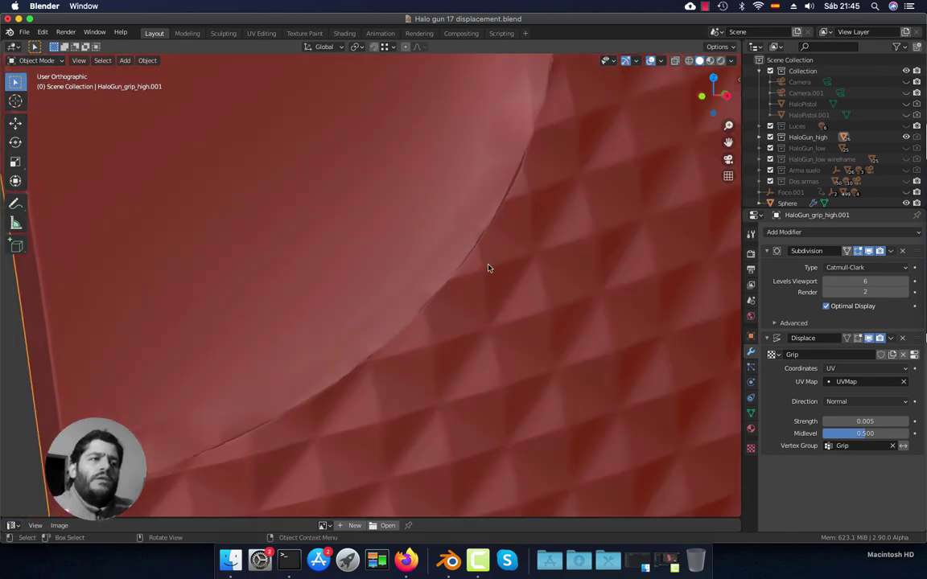
pyautogui.scroll(-2, 487, 267)
pyautogui.scroll(-4, 479, 216)
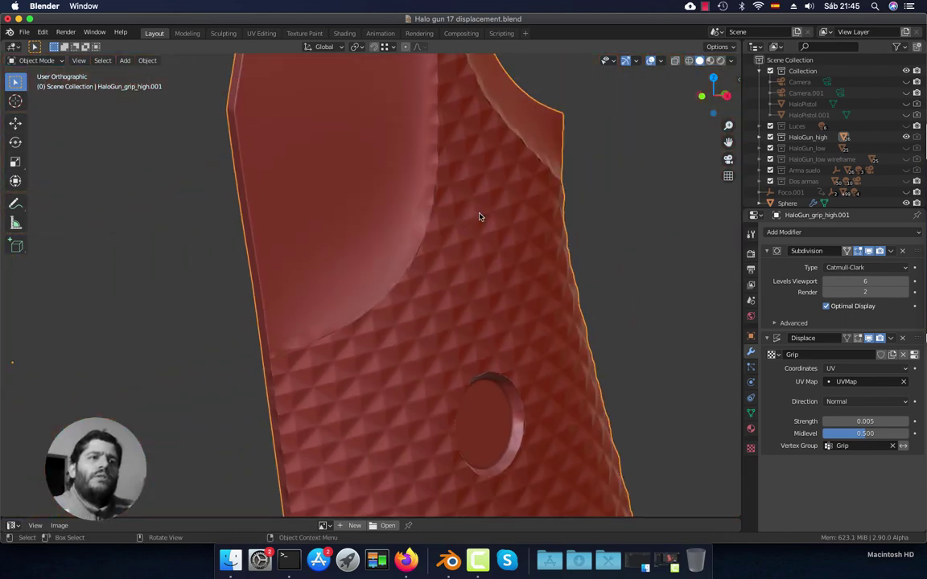
# Check the relief along the curved notch and the grip's outer edges from several angles, ending in the right side view.
pyautogui.moveTo(480, 214); pyautogui.dragTo(409, 300, button='middle')
pyautogui.scroll(5, 409, 301)
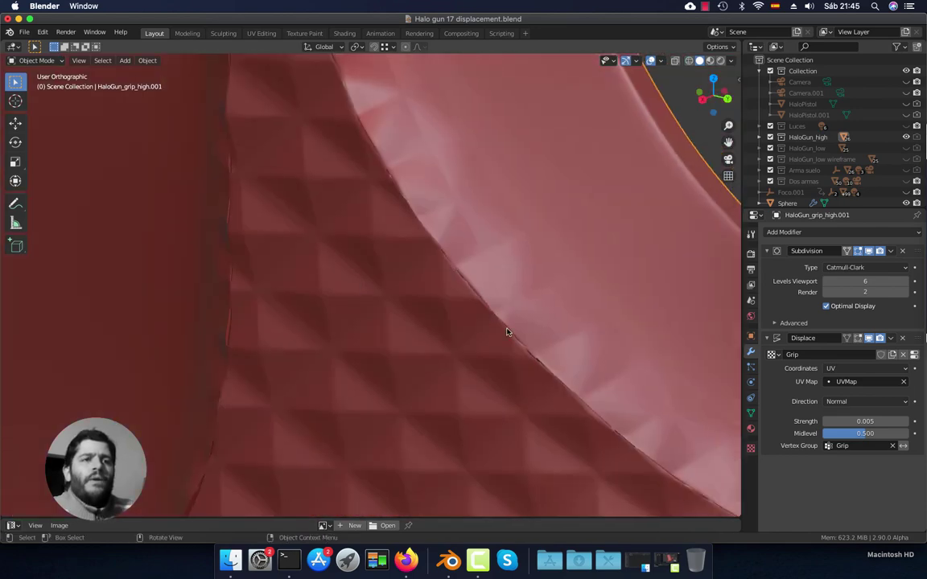
pyautogui.scroll(-4, 558, 372)
pyautogui.moveTo(538, 345); pyautogui.dragTo(490, 301, button='middle')
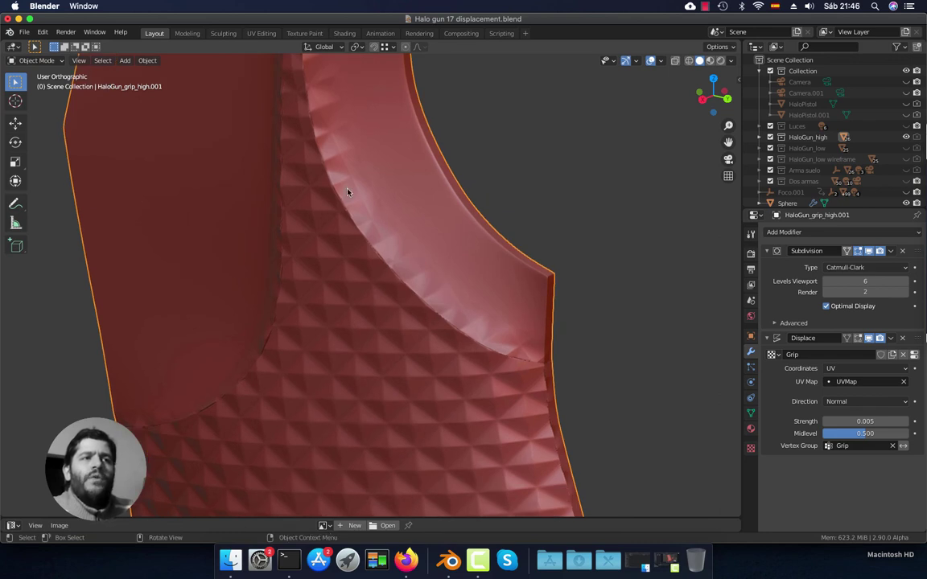
pyautogui.scroll(-5, 480, 358)
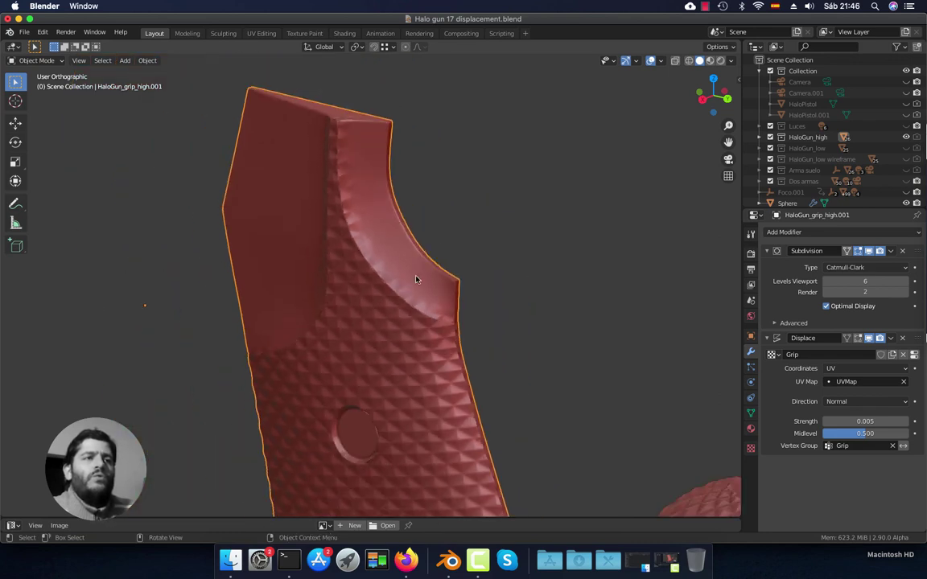
pyautogui.moveTo(330, 170); pyautogui.dragTo(422, 302, button='middle')
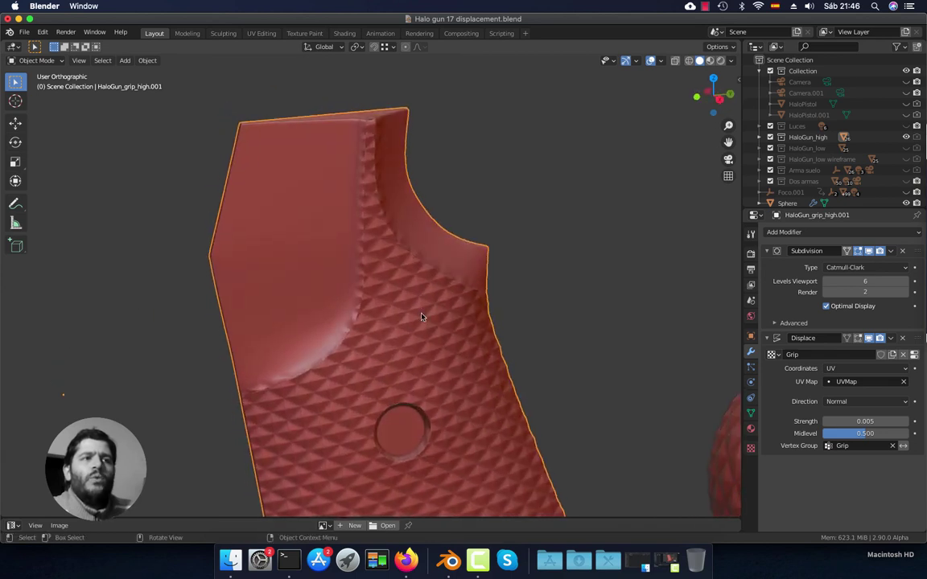
pyautogui.keyDown('shift'); pyautogui.moveTo(405, 343); pyautogui.dragTo(420, 265, button='middle'); pyautogui.keyUp('shift')
pyautogui.scroll(2, 405, 283)
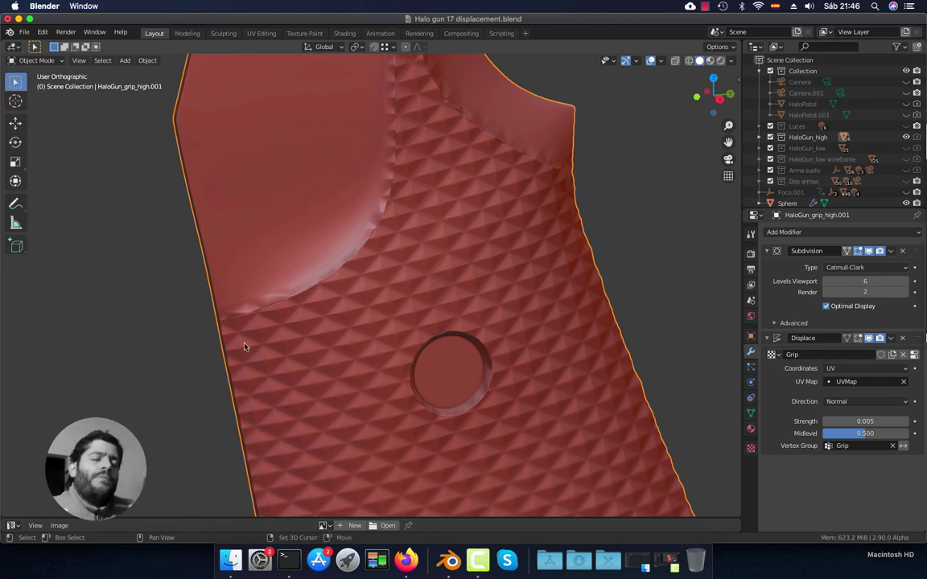
pyautogui.moveTo(292, 304); pyautogui.dragTo(391, 131, button='middle')
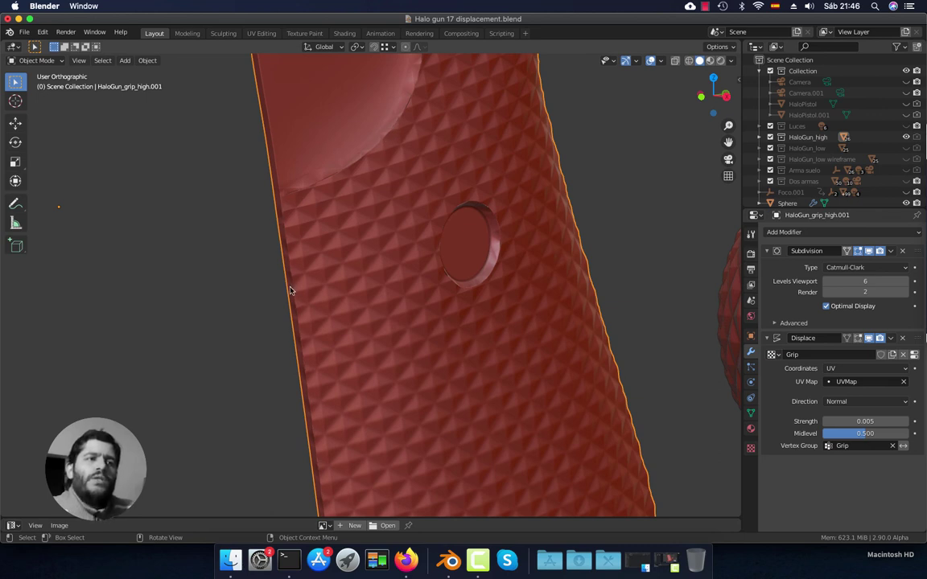
pyautogui.keyDown('shift'); pyautogui.moveTo(350, 161); pyautogui.dragTo(373, 231, button='middle'); pyautogui.keyUp('shift')
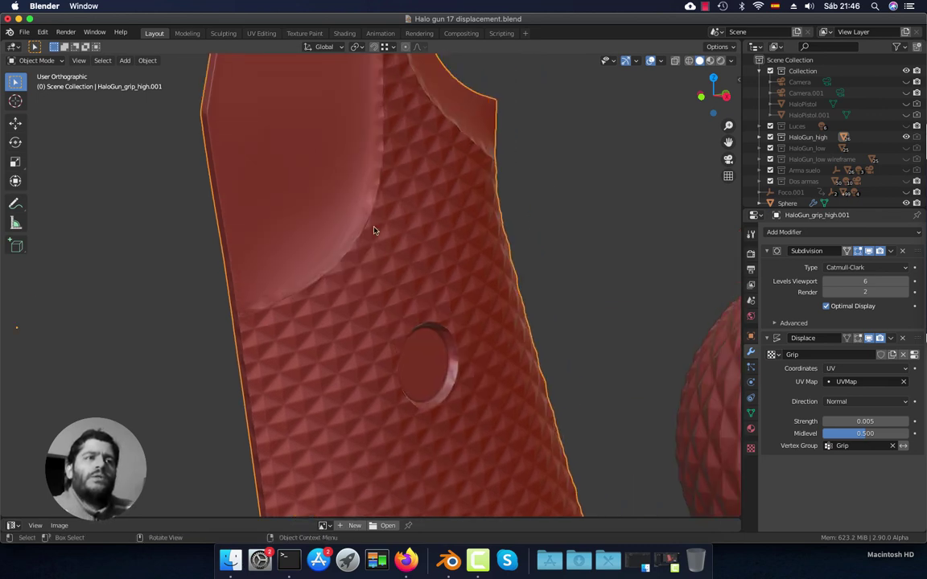
pyautogui.moveTo(429, 153); pyautogui.dragTo(411, 223, button='middle')
pyautogui.press('KP_3')
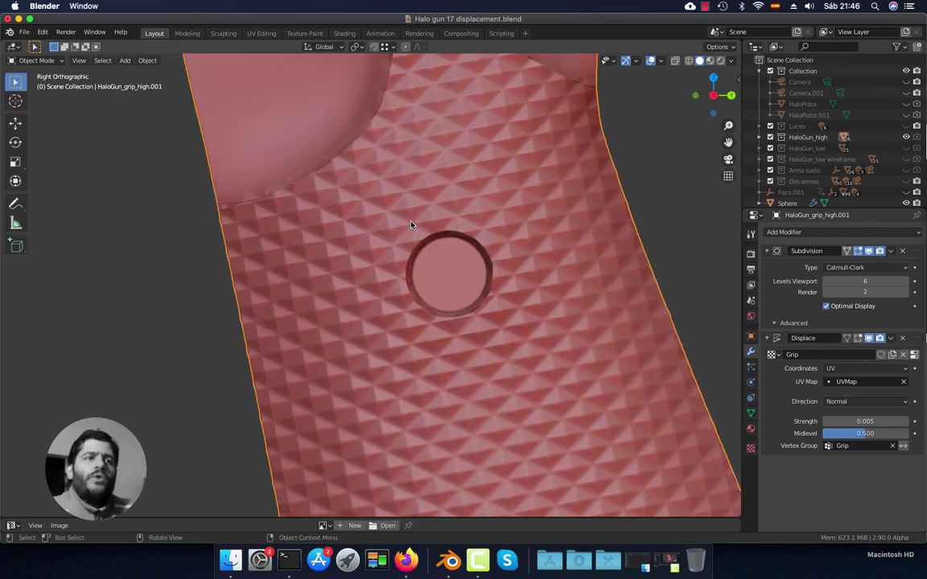
pyautogui.scroll(-4, 411, 224)
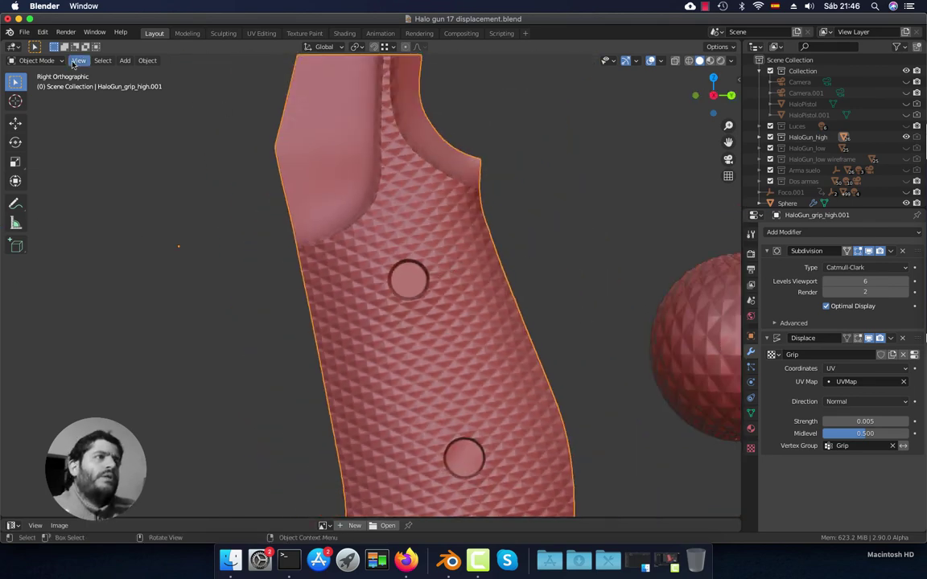
# Enter Edit Mode on the grip, switch to edge selection and clear the current selection.
pyautogui.click(36, 60)
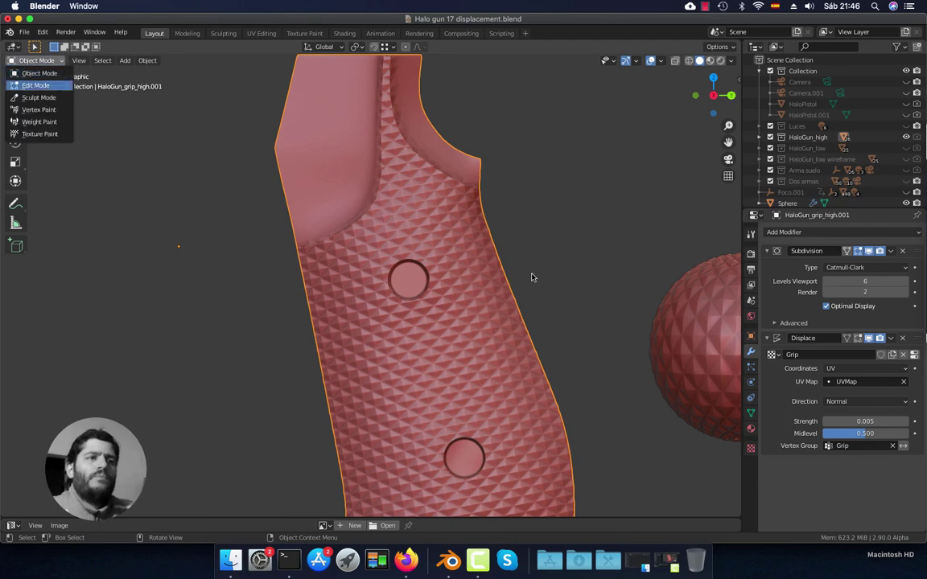
pyautogui.press('Return')
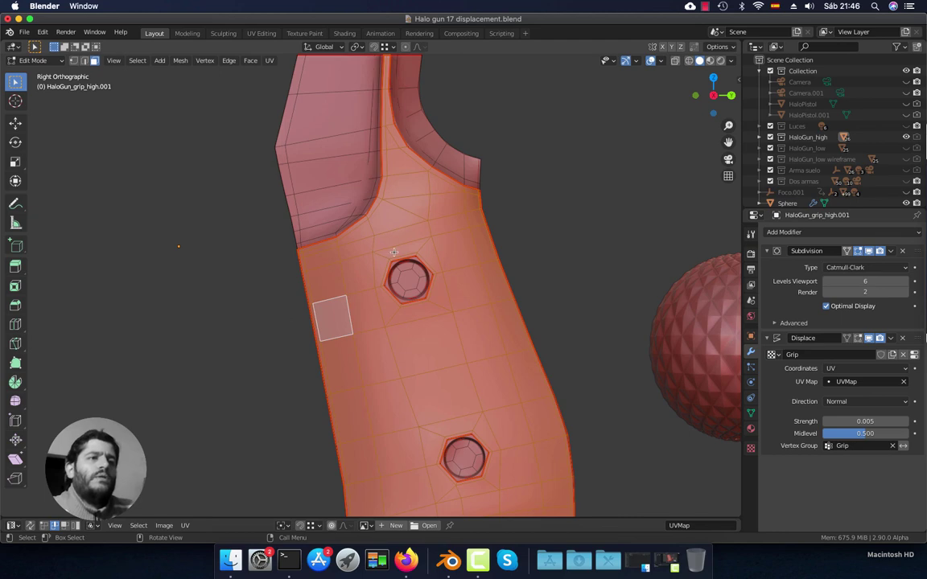
pyautogui.moveTo(393, 251); pyautogui.dragTo(345, 171, button='middle')
pyautogui.scroll(3, 345, 172)
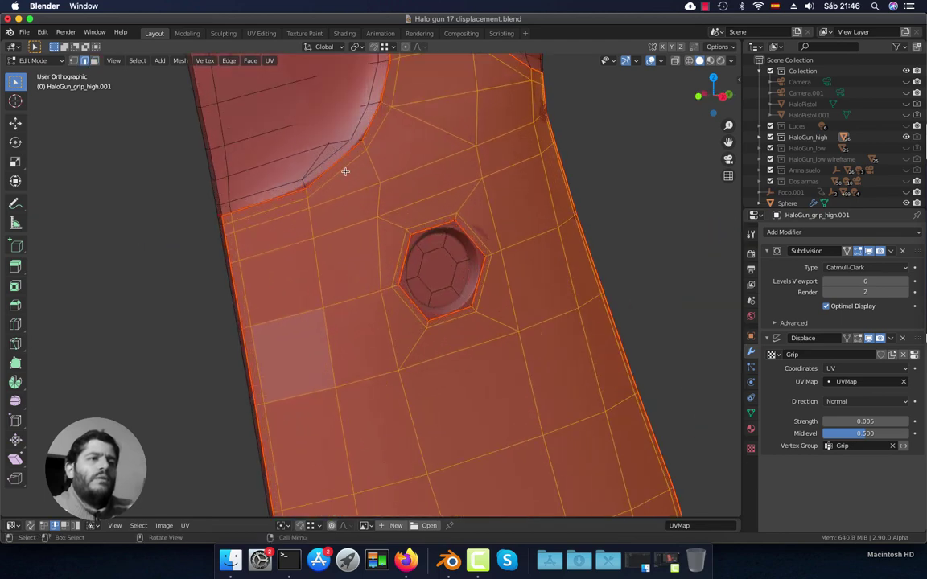
pyautogui.hotkey('alt', 'a')
# Select the edge loops bordering the grip's textured area, including the lower edge, the upper panel border and the curved notch.
pyautogui.keyDown('shift'); pyautogui.moveTo(337, 211); pyautogui.dragTo(421, 320, button='middle'); pyautogui.keyUp('shift')
pyautogui.moveTo(399, 281); pyautogui.dragTo(417, 242, button='middle')
pyautogui.keyDown('alt'); pyautogui.keyDown('shift'); pyautogui.click(413, 212); pyautogui.keyUp('shift'); pyautogui.keyUp('alt')
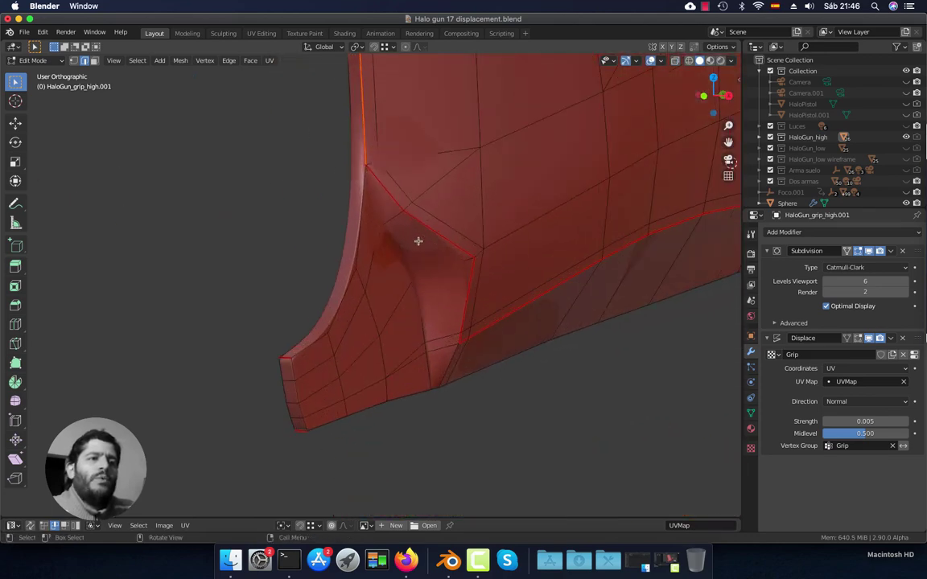
pyautogui.moveTo(463, 326)
pyautogui.mouseDown(button='middle')
pyautogui.moveTo(487, 331)
pyautogui.moveTo(314, 291)
pyautogui.moveTo(437, 304)
pyautogui.moveTo(470, 321)
pyautogui.moveTo(561, 275)
pyautogui.moveTo(478, 306)
pyautogui.moveTo(413, 310)
pyautogui.mouseUp(button='middle')
pyautogui.keyDown('shift'); pyautogui.moveTo(583, 252); pyautogui.dragTo(486, 188, button='middle'); pyautogui.keyUp('shift')
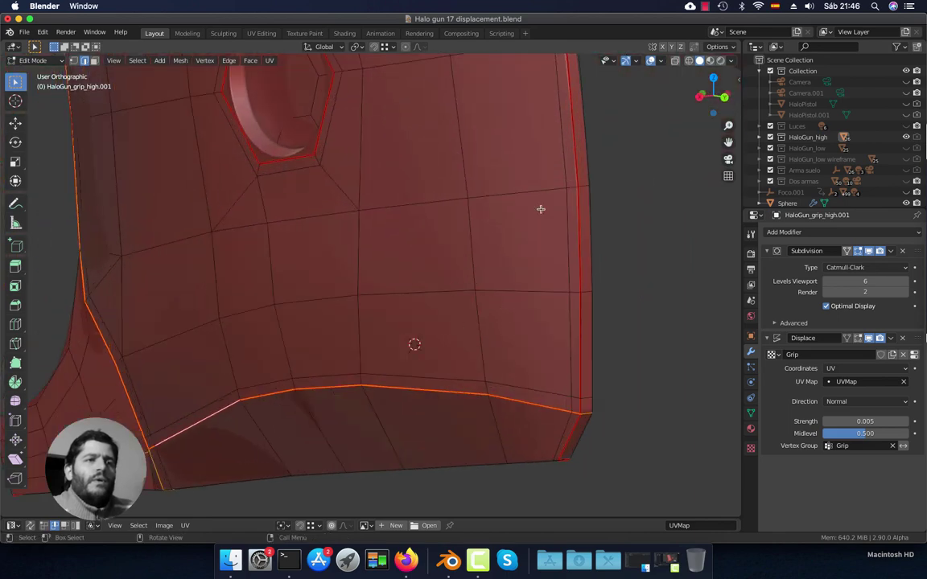
pyautogui.scroll(-2, 561, 292)
pyautogui.moveTo(525, 301); pyautogui.dragTo(463, 369, button='middle')
pyautogui.scroll(5, 464, 369)
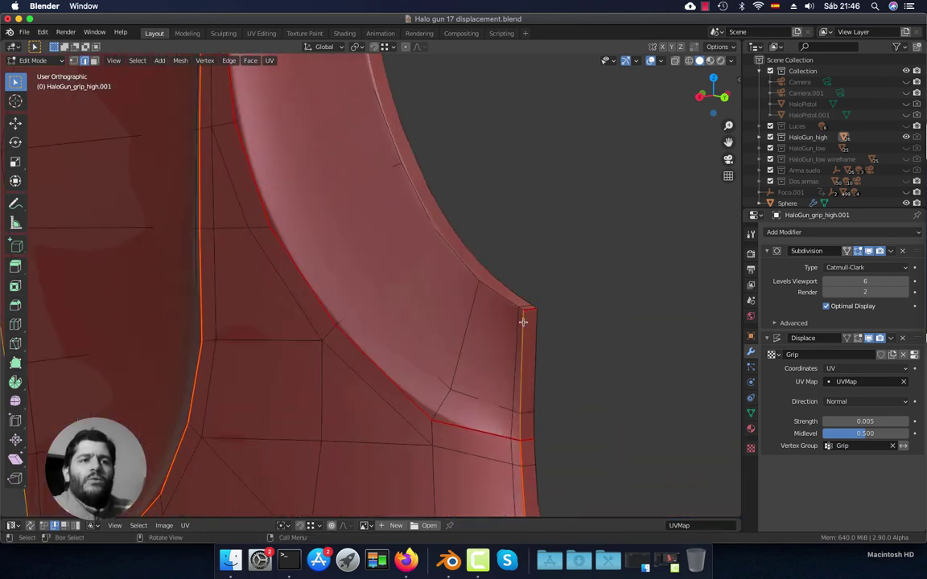
pyautogui.keyDown('alt'); pyautogui.keyDown('shift'); pyautogui.click(483, 428); pyautogui.keyUp('shift'); pyautogui.keyUp('alt')
pyautogui.moveTo(362, 210)
pyautogui.keyDown('shift'); pyautogui.mouseDown(button='middle')
pyautogui.moveTo(399, 337)
pyautogui.moveTo(345, 263)
pyautogui.moveTo(379, 310)
pyautogui.moveTo(391, 260)
pyautogui.moveTo(397, 312)
pyautogui.moveTo(376, 313)
pyautogui.moveTo(403, 227)
pyautogui.moveTo(411, 308)
pyautogui.moveTo(442, 239)
pyautogui.mouseUp(button='middle'); pyautogui.keyUp('shift')
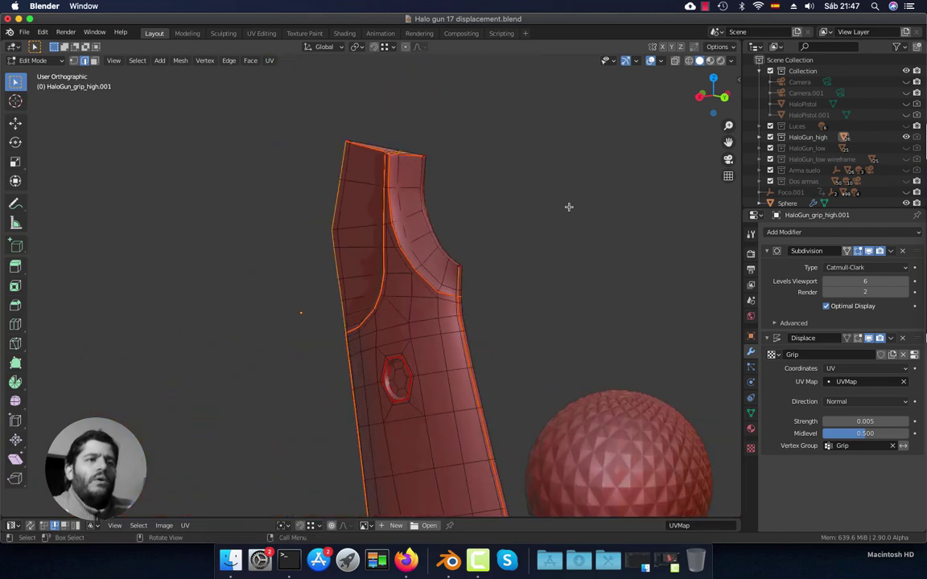
# Switch the viewport to wireframe shading and hide the seam markings in the overlays.
pyautogui.click(688, 61)
pyautogui.moveTo(518, 314)
pyautogui.mouseDown(button='middle')
pyautogui.moveTo(466, 277)
pyautogui.moveTo(505, 277)
pyautogui.moveTo(539, 253)
pyautogui.mouseUp(button='middle')
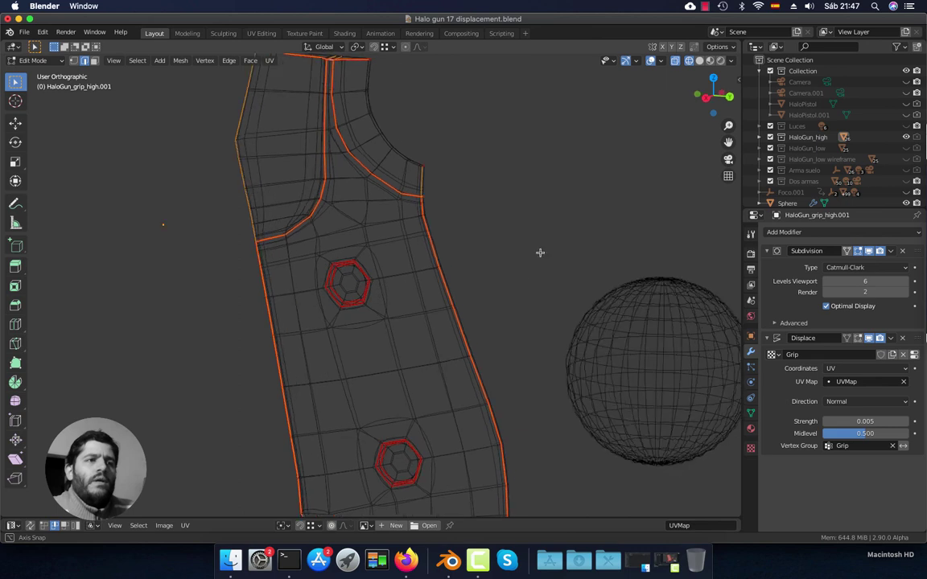
pyautogui.click(731, 61)
pyautogui.click(661, 60)
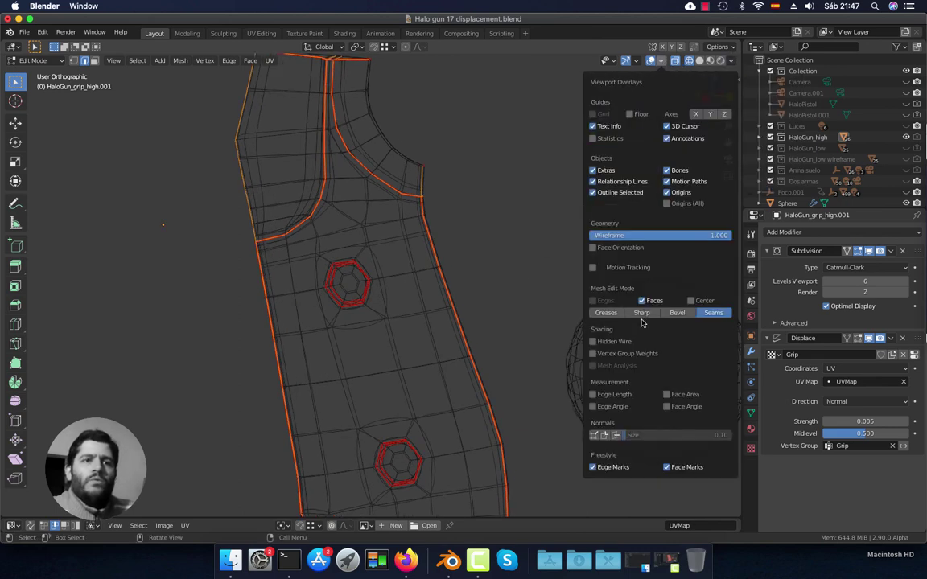
pyautogui.click(715, 313)
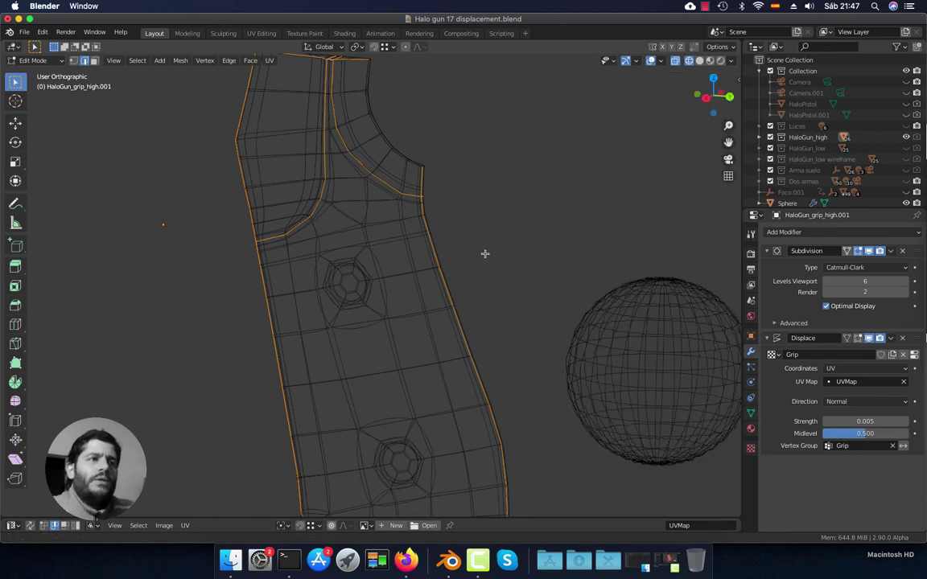
# Remove the selected border edges from the Grip vertex group and return the grip to Object Mode.
pyautogui.scroll(-3, 485, 253)
pyautogui.moveTo(474, 275); pyautogui.dragTo(455, 263, button='middle')
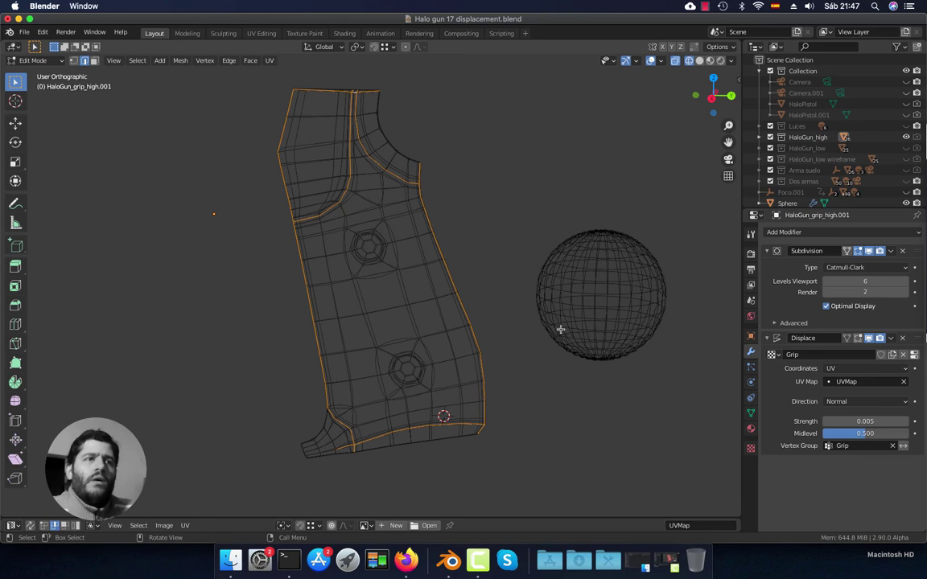
pyautogui.click(751, 414)
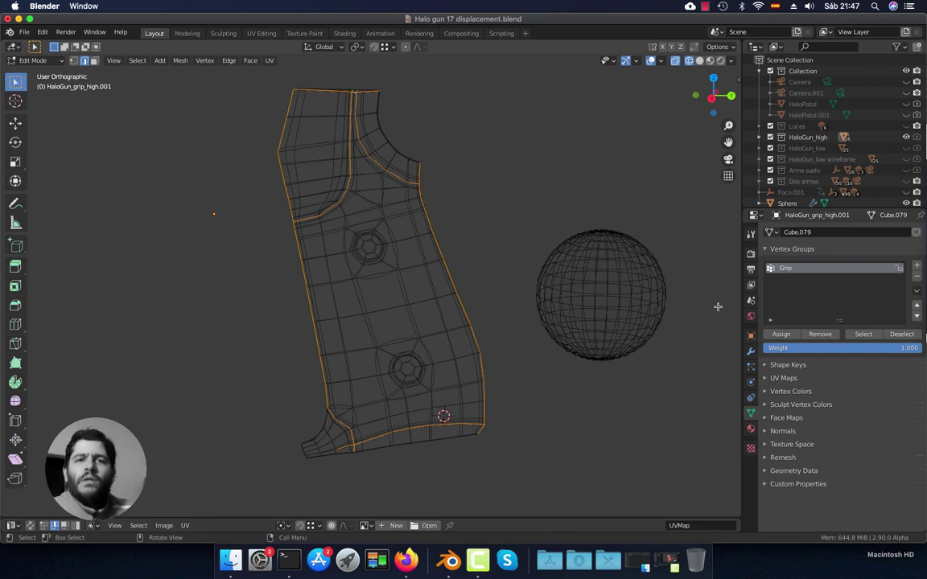
pyautogui.click(821, 335)
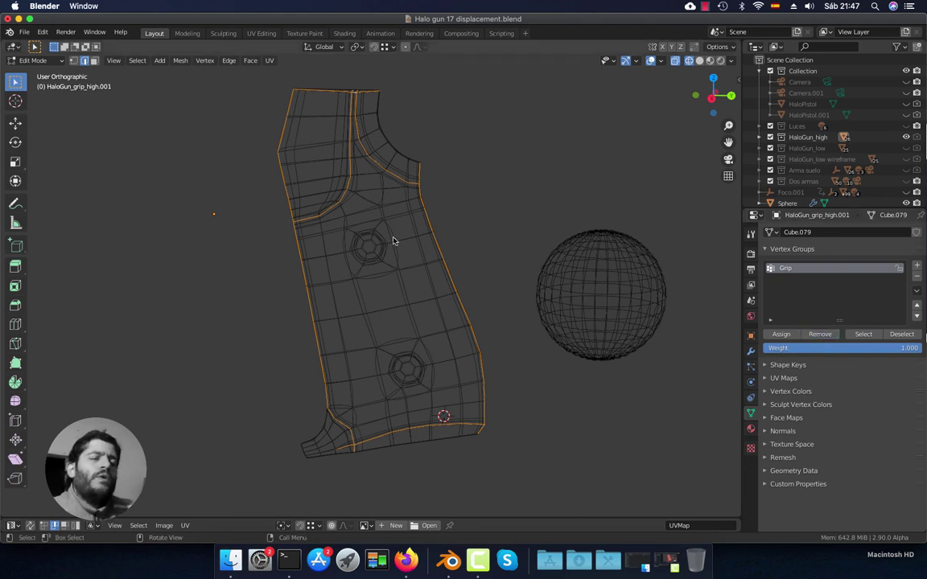
pyautogui.press('Tab')
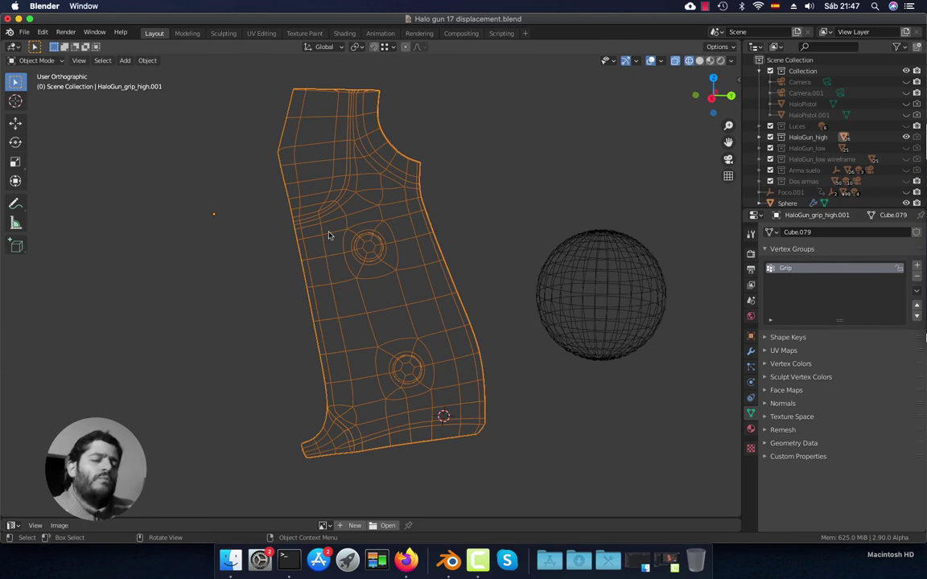
pyautogui.click(36, 60)
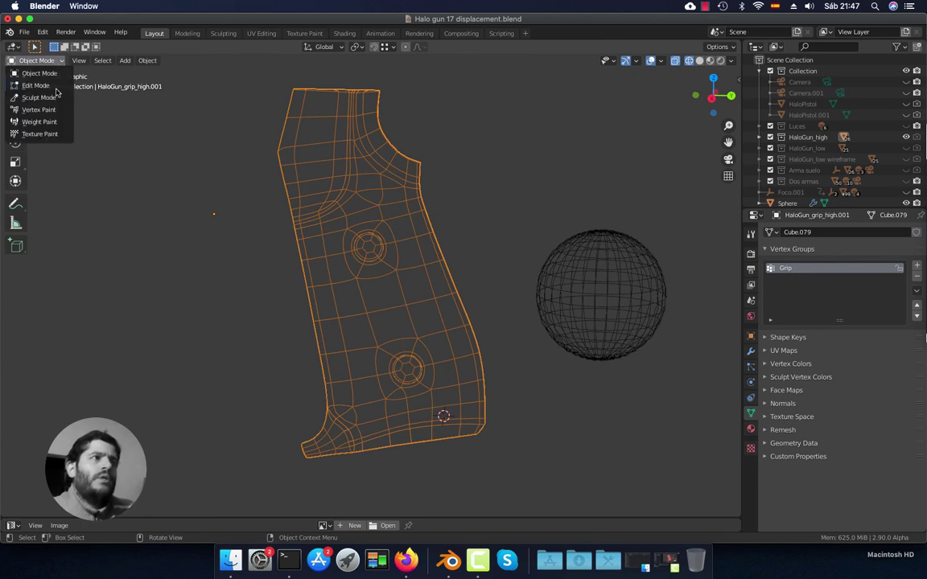
pyautogui.click(56, 77)
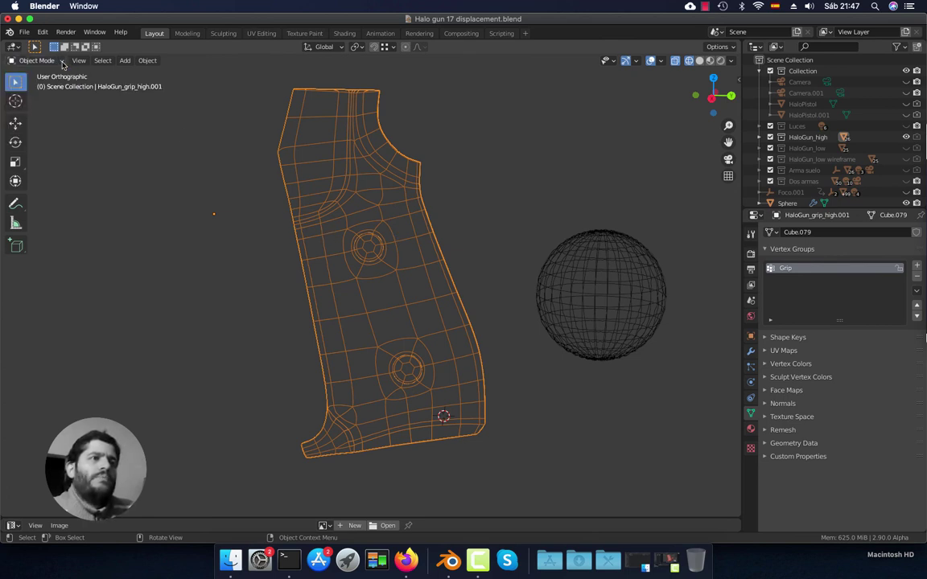
# Switch the viewport to solid shading, deselect the grip and inspect the relief around its upper circular recess.
pyautogui.click(699, 60)
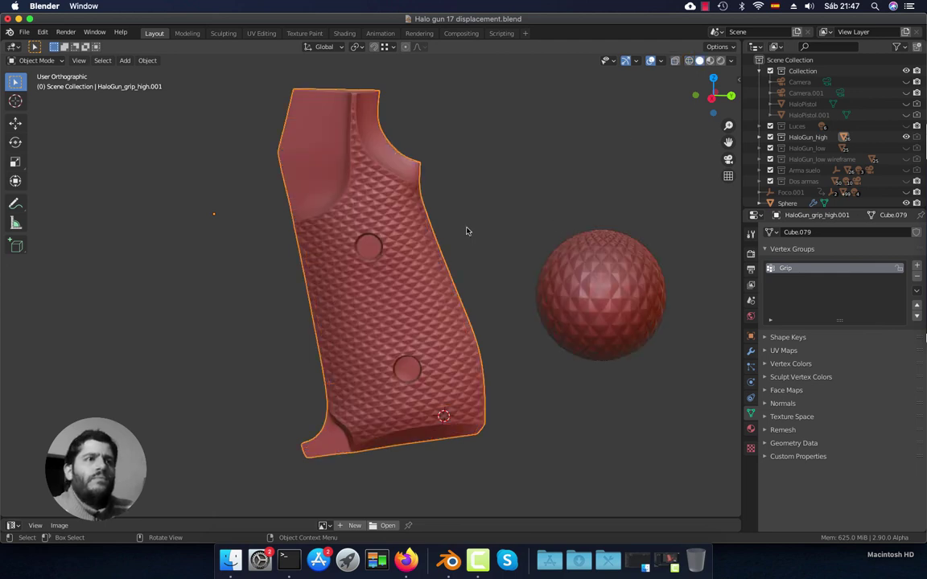
pyautogui.moveTo(438, 263); pyautogui.dragTo(391, 241, button='middle')
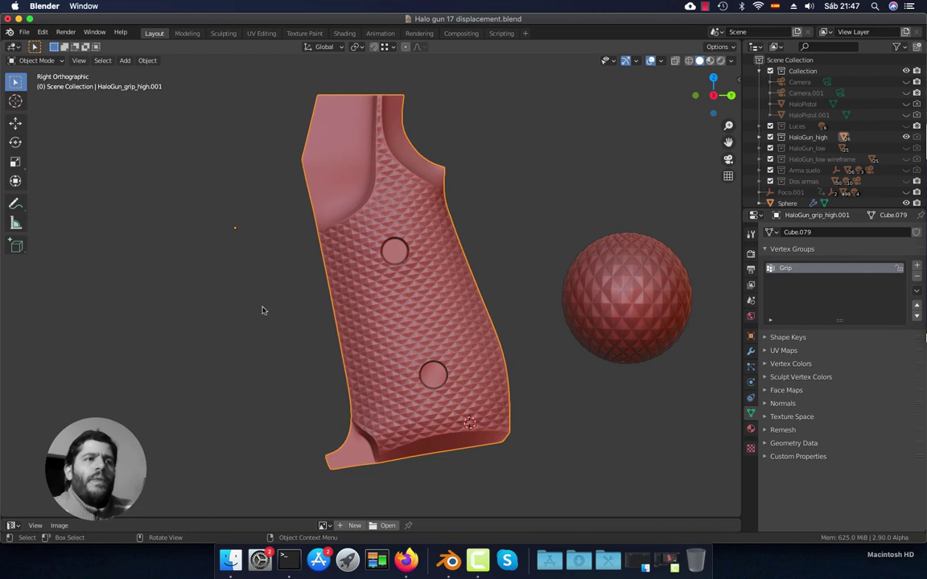
pyautogui.click(266, 374)
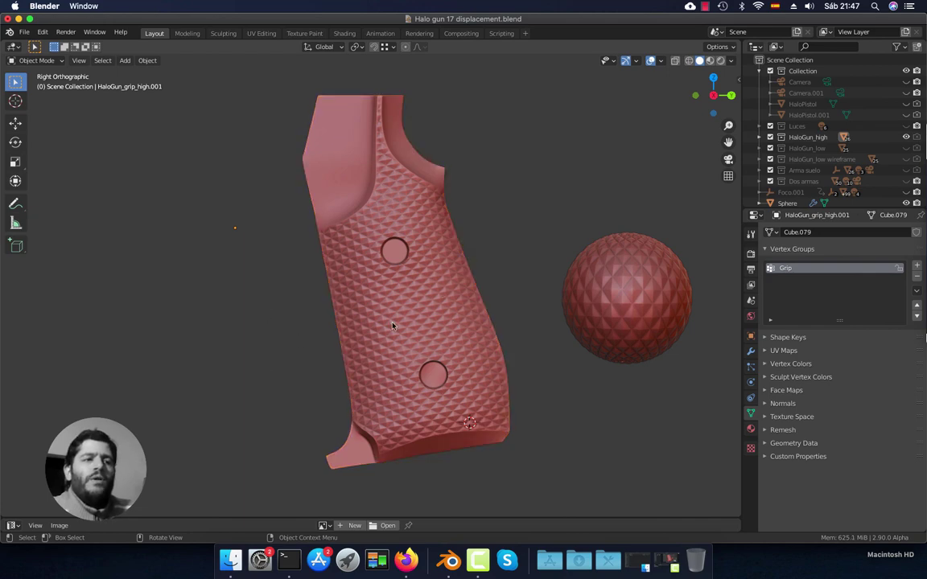
pyautogui.keyDown('ctrl'); pyautogui.moveTo(370, 329); pyautogui.dragTo(417, 351, button='middle'); pyautogui.keyUp('ctrl')
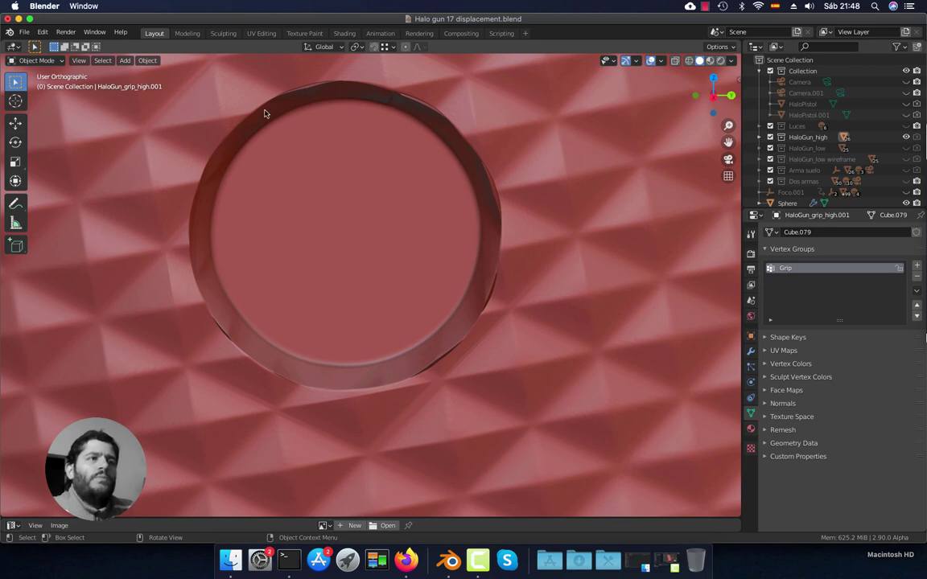
pyautogui.keyDown('ctrl'); pyautogui.moveTo(289, 237); pyautogui.dragTo(378, 263, button='middle'); pyautogui.keyUp('ctrl')
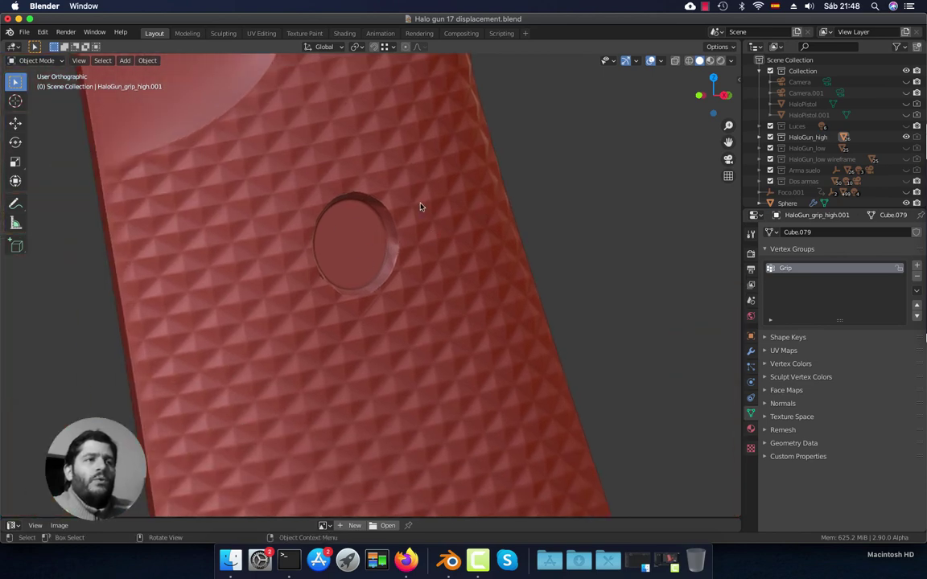
# In the grip's Edit Mode, select the inner edge loop around the upper circular recess and remove it from the Grip vertex group.
pyautogui.click(428, 250)
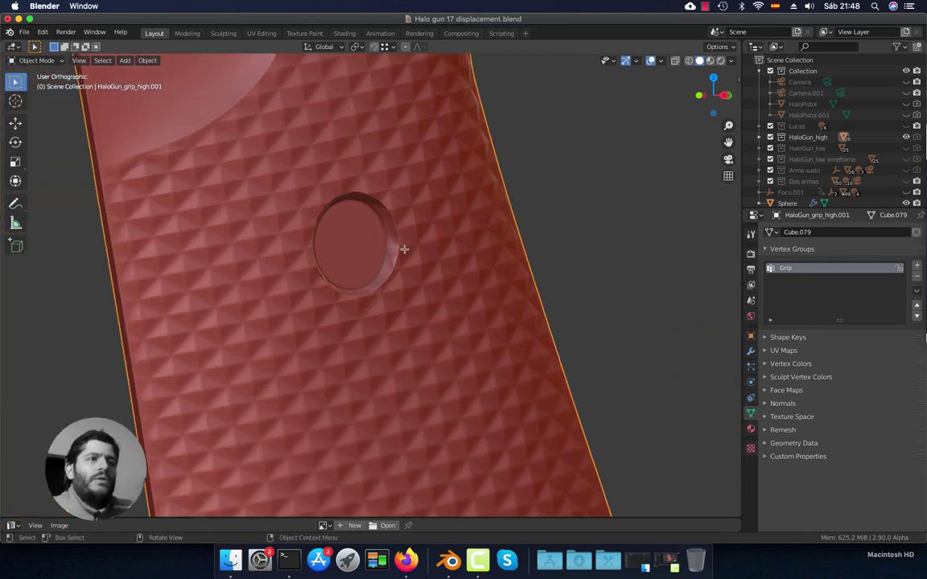
pyautogui.press('Tab')
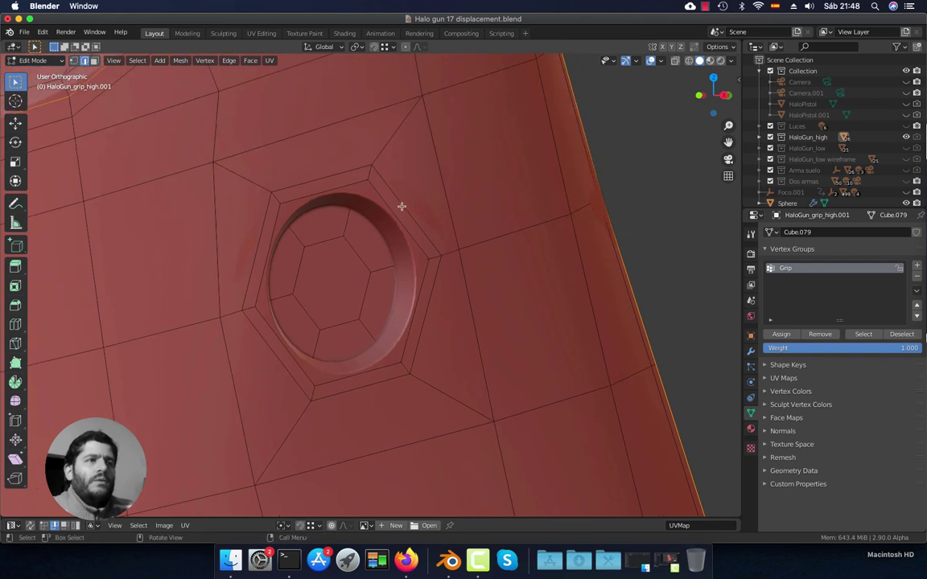
pyautogui.keyDown('alt'); pyautogui.click(401, 207); pyautogui.keyUp('alt')
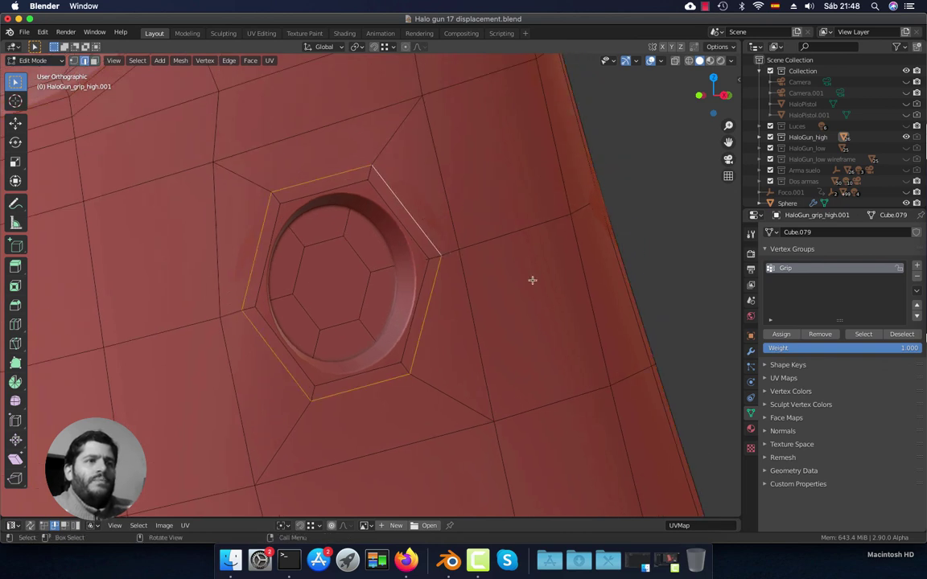
pyautogui.keyDown('alt'); pyautogui.click(400, 223); pyautogui.keyUp('alt')
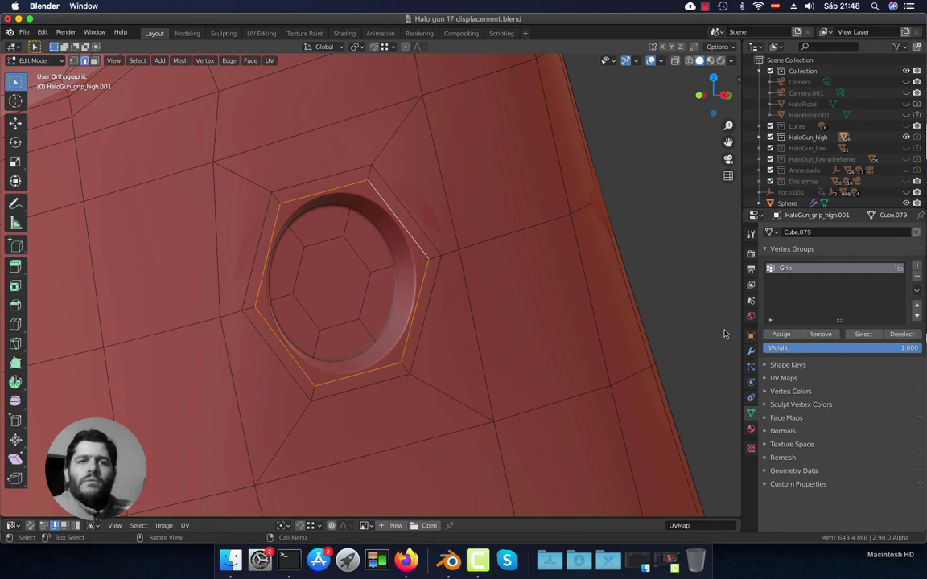
pyautogui.click(822, 334)
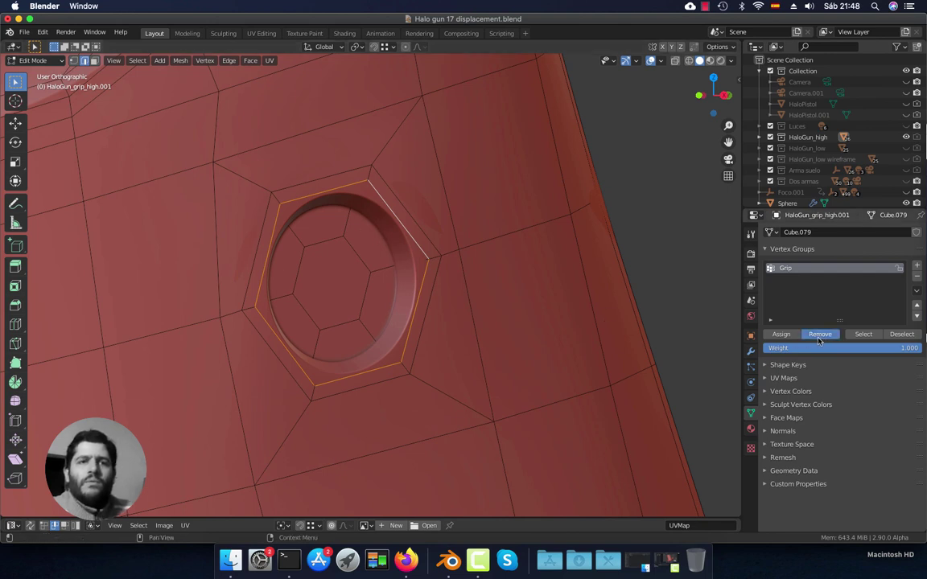
# Select the inner edge loop around the lower circular recess and remove it from the Grip vertex group.
pyautogui.scroll(-4, 505, 381)
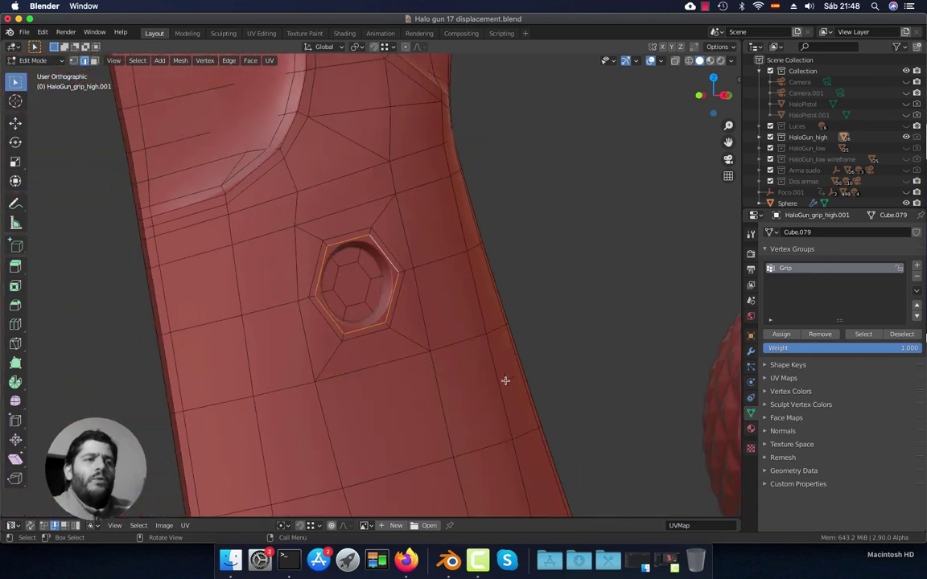
pyautogui.scroll(-3, 505, 381)
pyautogui.moveTo(497, 387); pyautogui.dragTo(453, 252, button='middle')
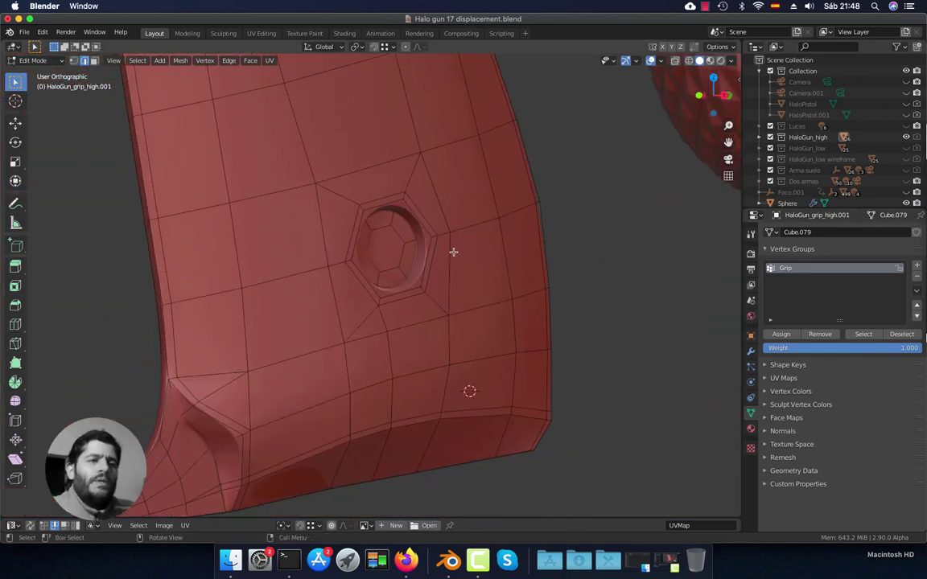
pyautogui.scroll(5, 453, 252)
pyautogui.keyDown('alt'); pyautogui.click(448, 195); pyautogui.keyUp('alt')
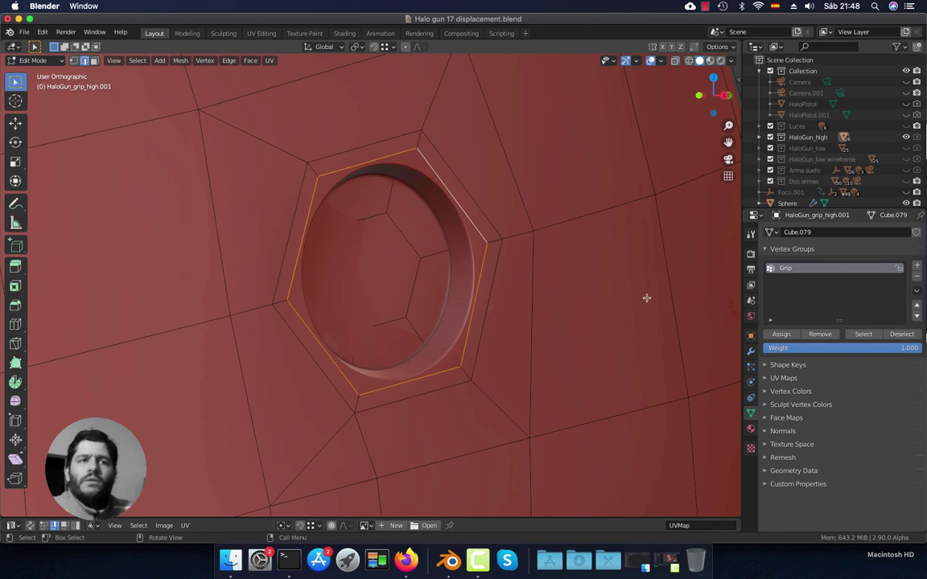
pyautogui.click(818, 335)
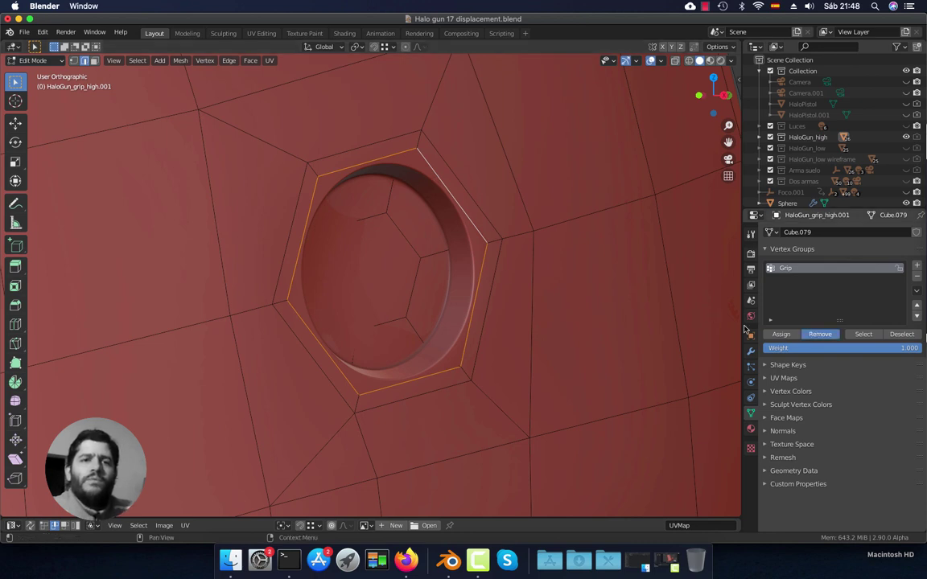
pyautogui.scroll(-6, 485, 265)
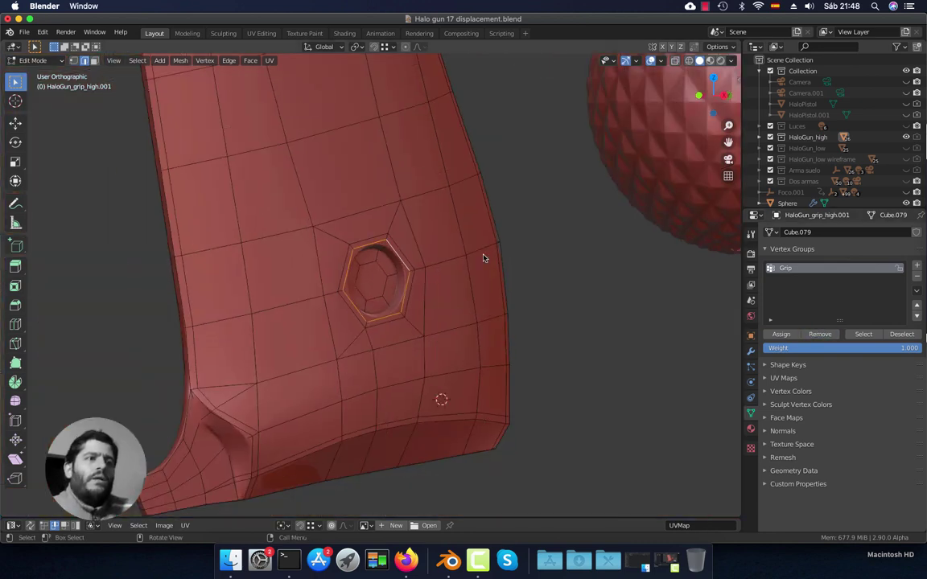
# Return the grip to Object Mode and check the whole relief in the right orthographic view.
pyautogui.press('Tab')
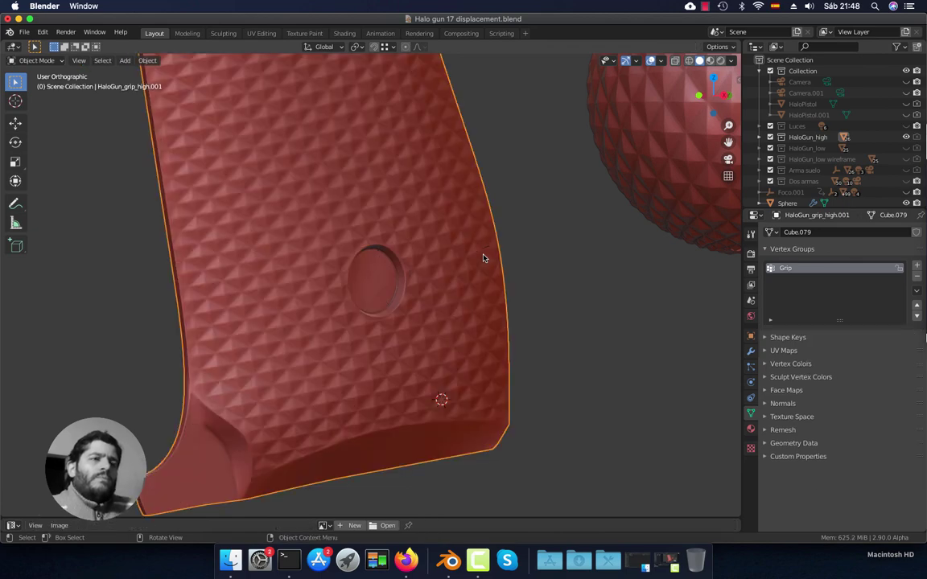
pyautogui.scroll(-3, 483, 257)
pyautogui.moveTo(484, 256); pyautogui.dragTo(405, 308, button='middle')
pyautogui.press('KP_3')
pyautogui.scroll(3, 459, 325)
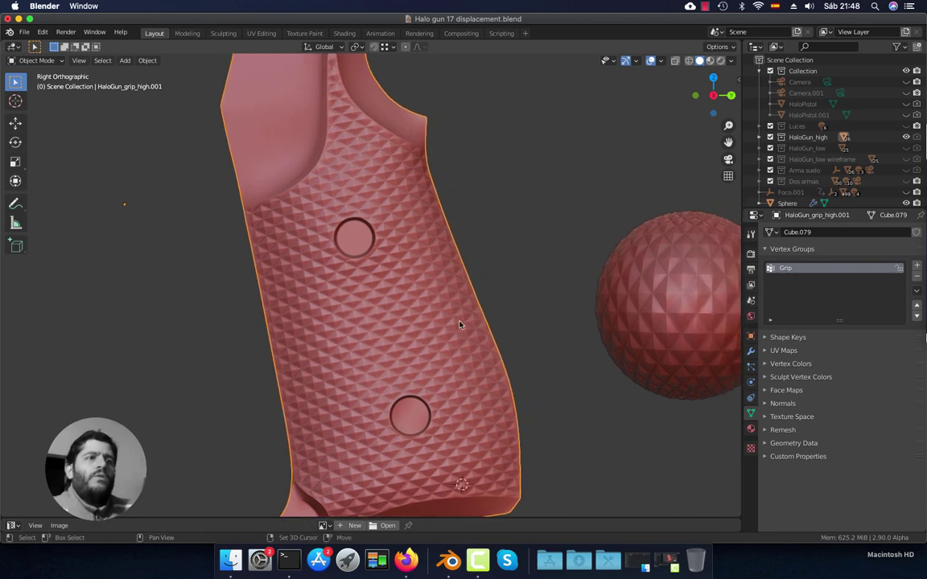
pyautogui.scroll(-2, 459, 324)
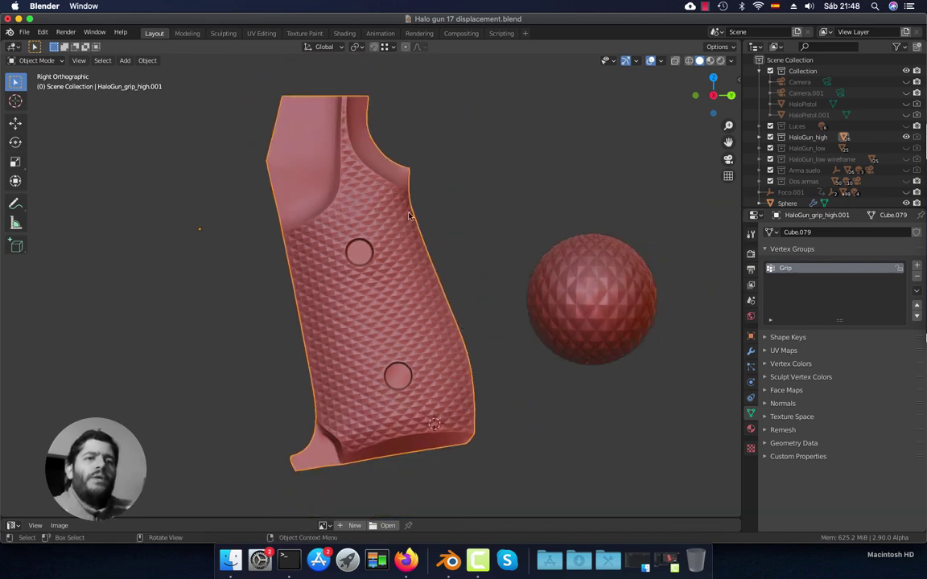